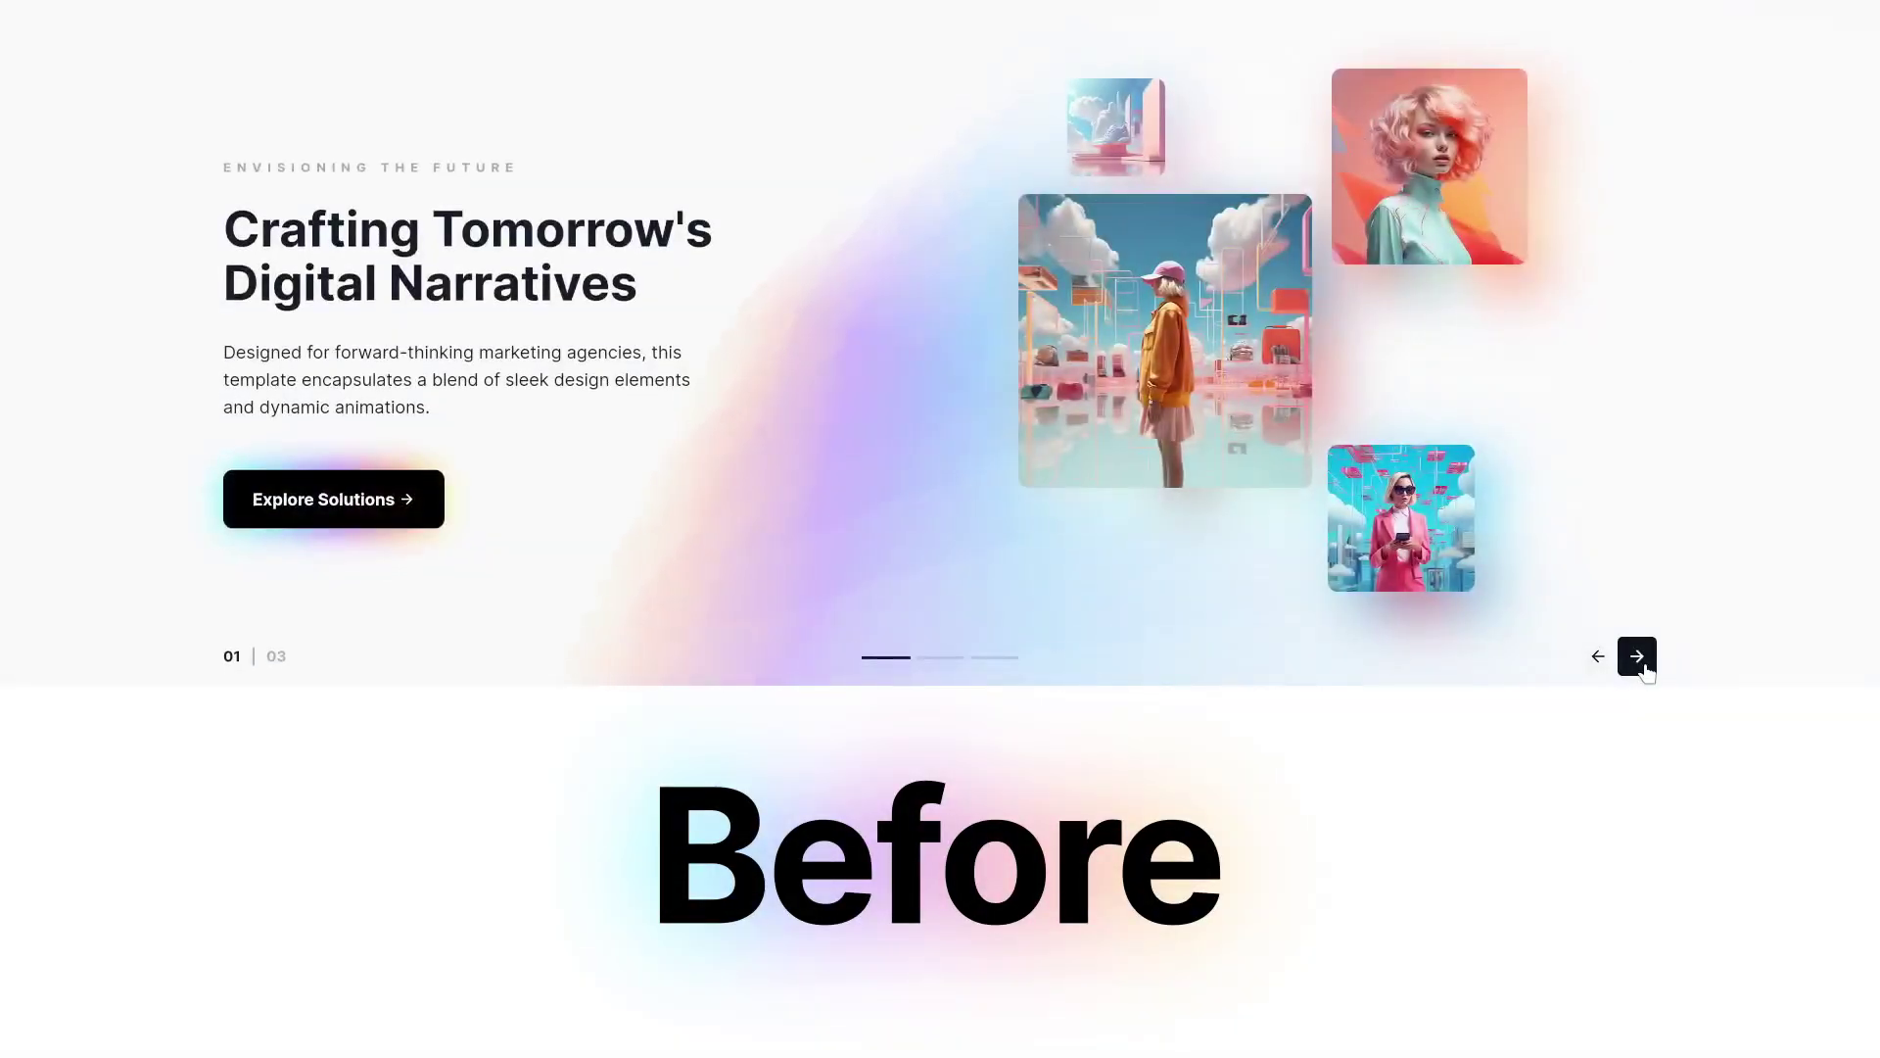
Step: Preview slides 01–03 of the original slider, then slides two and three of the purple-green version
left_click(1645, 668)
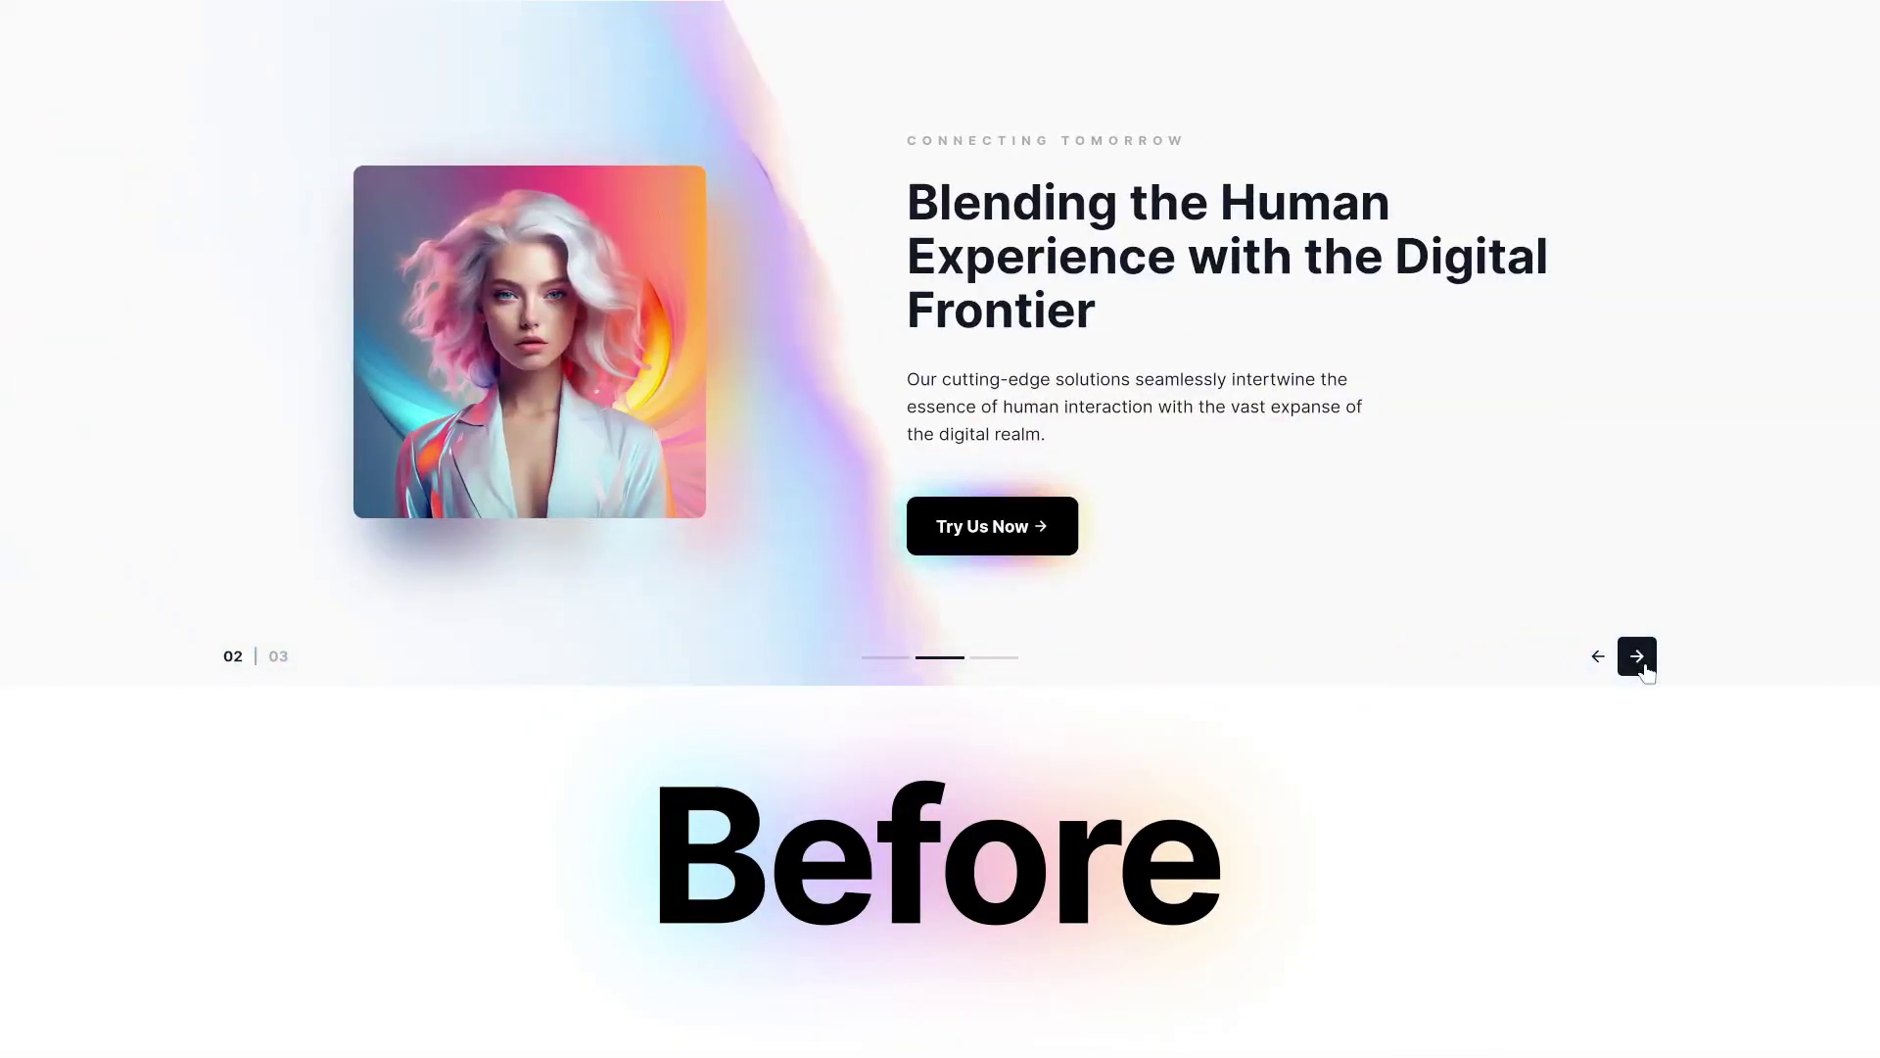
left_click(1644, 668)
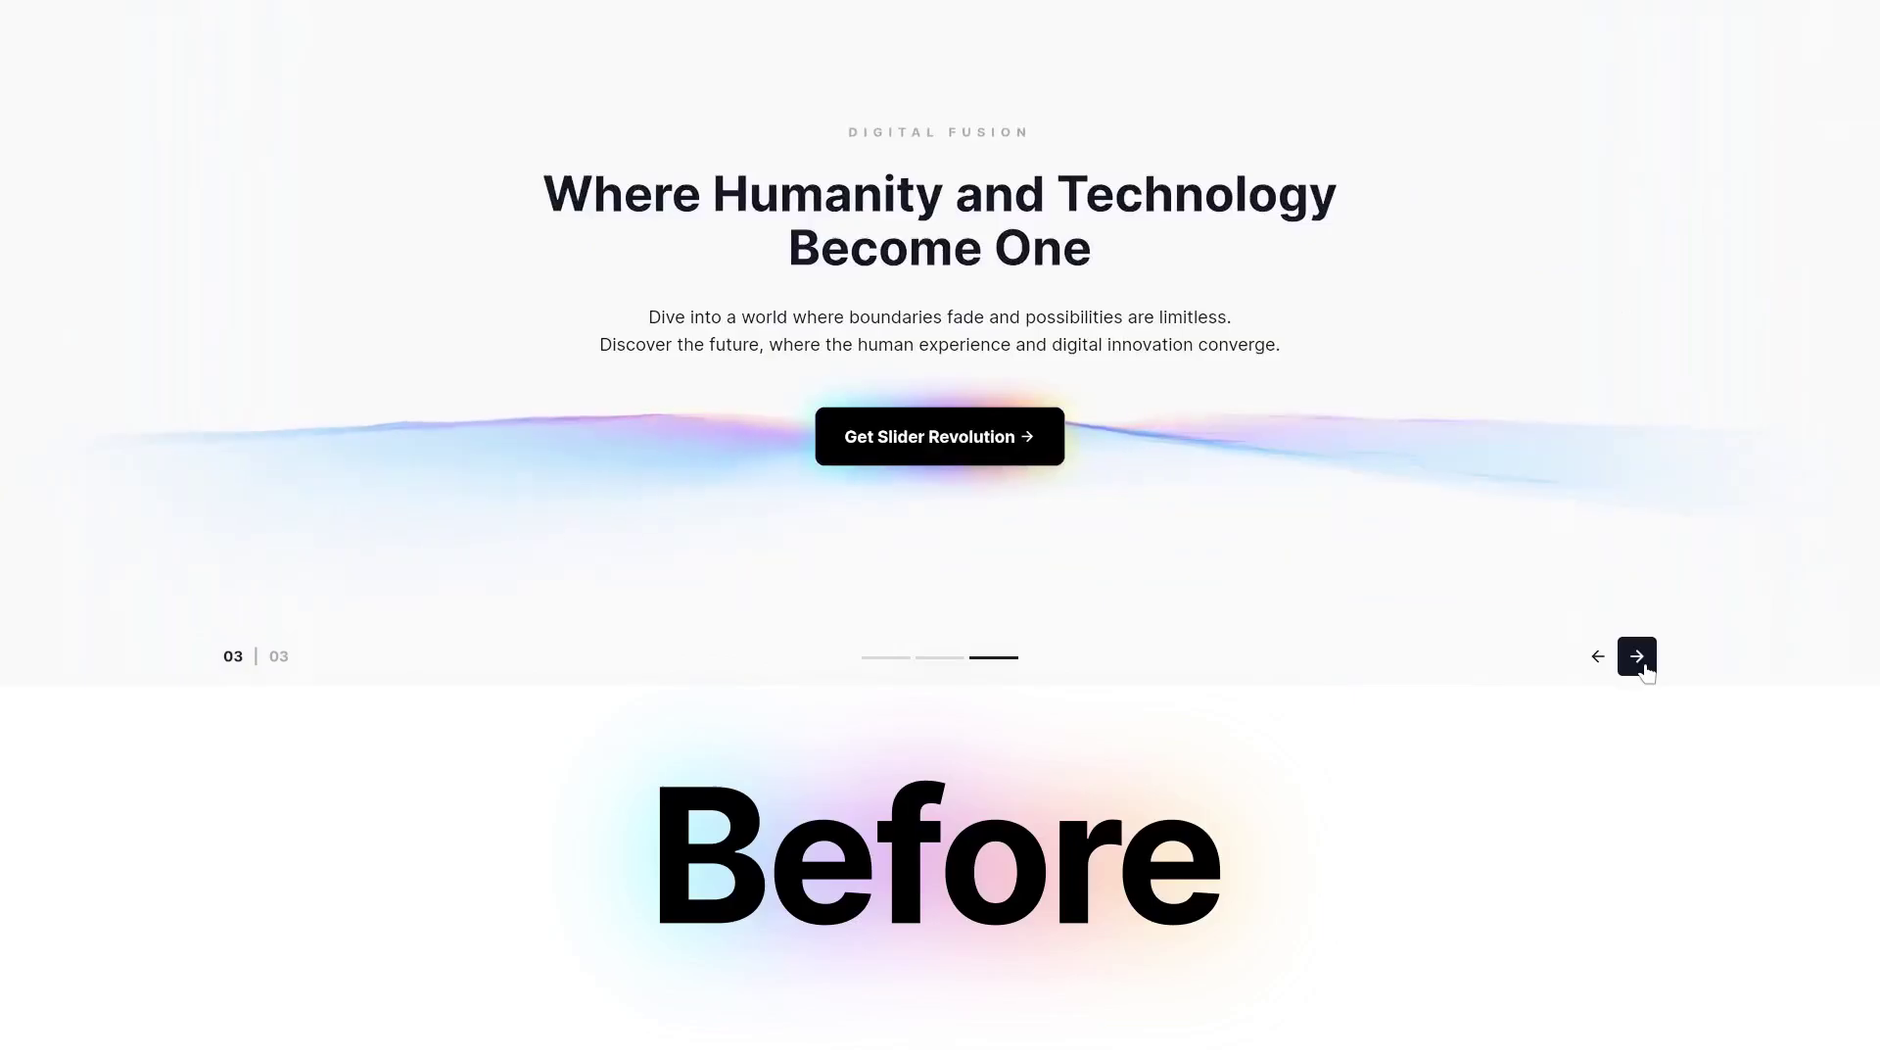
left_click(1645, 668)
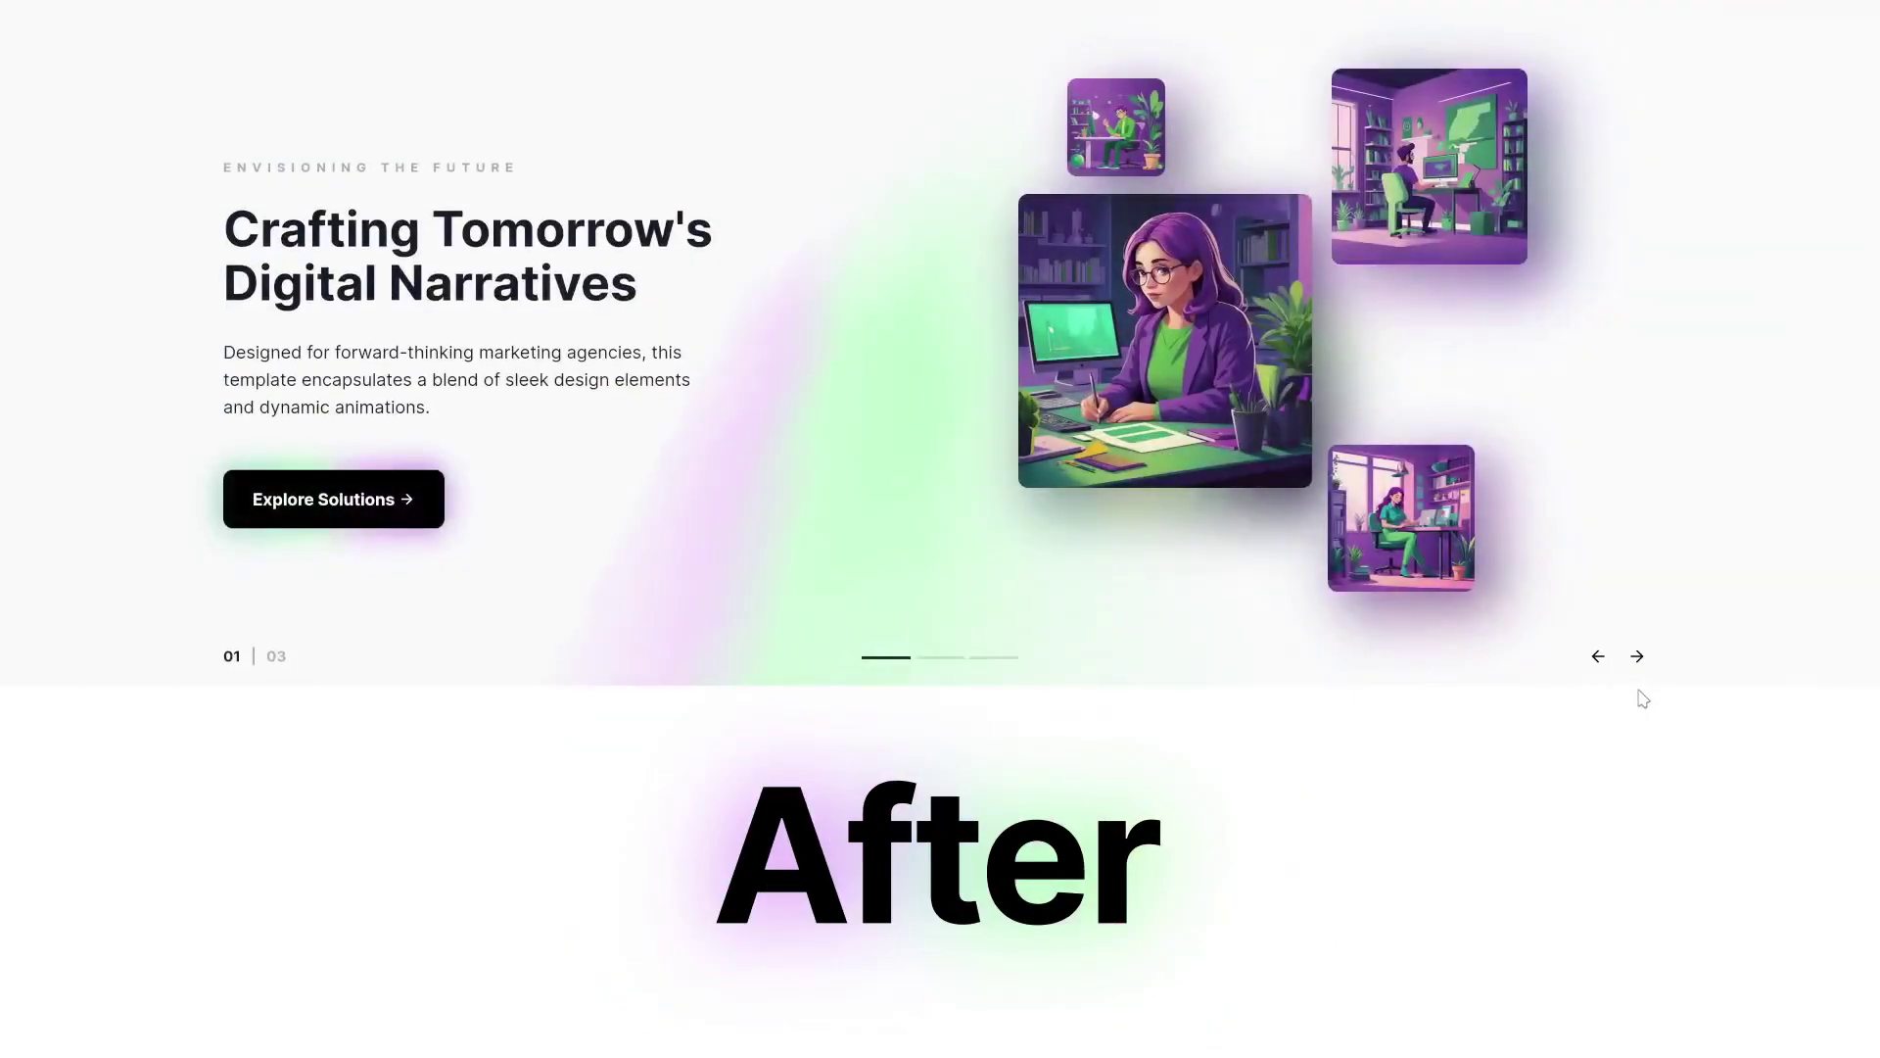
left_click(1644, 668)
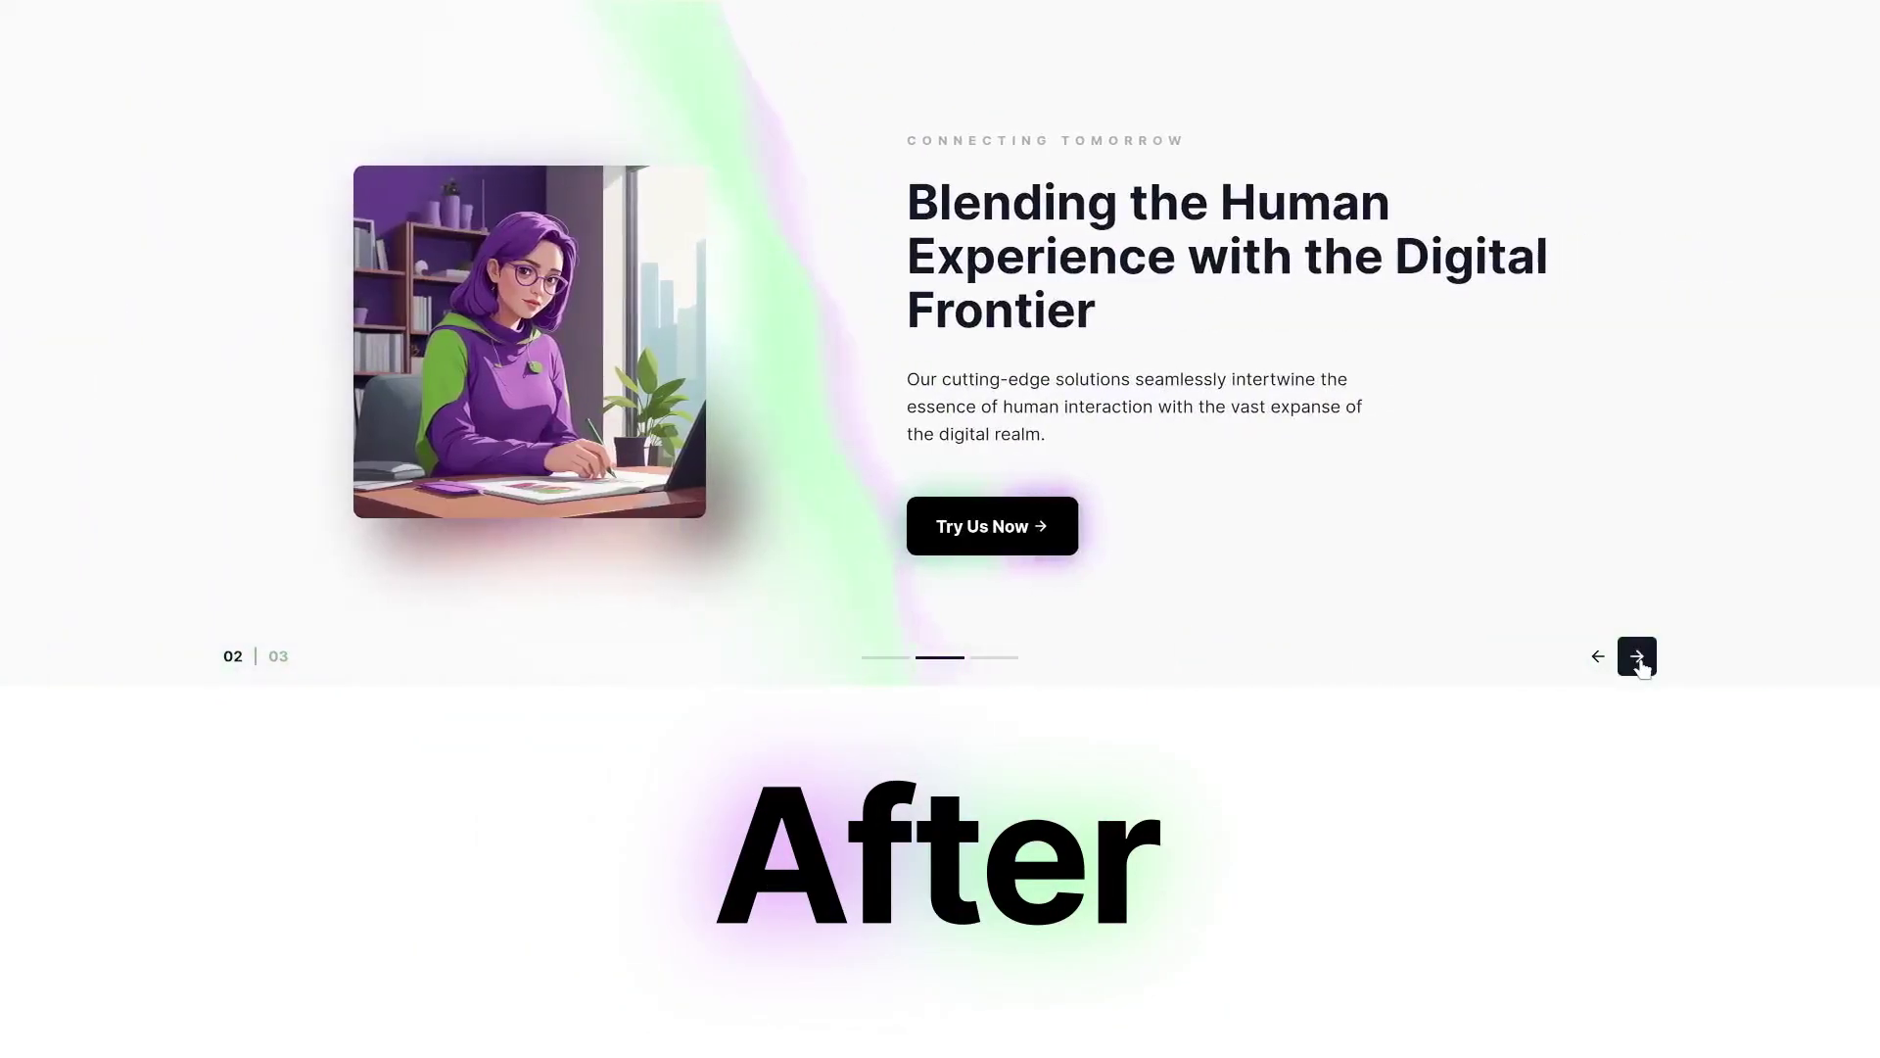
left_click(1645, 668)
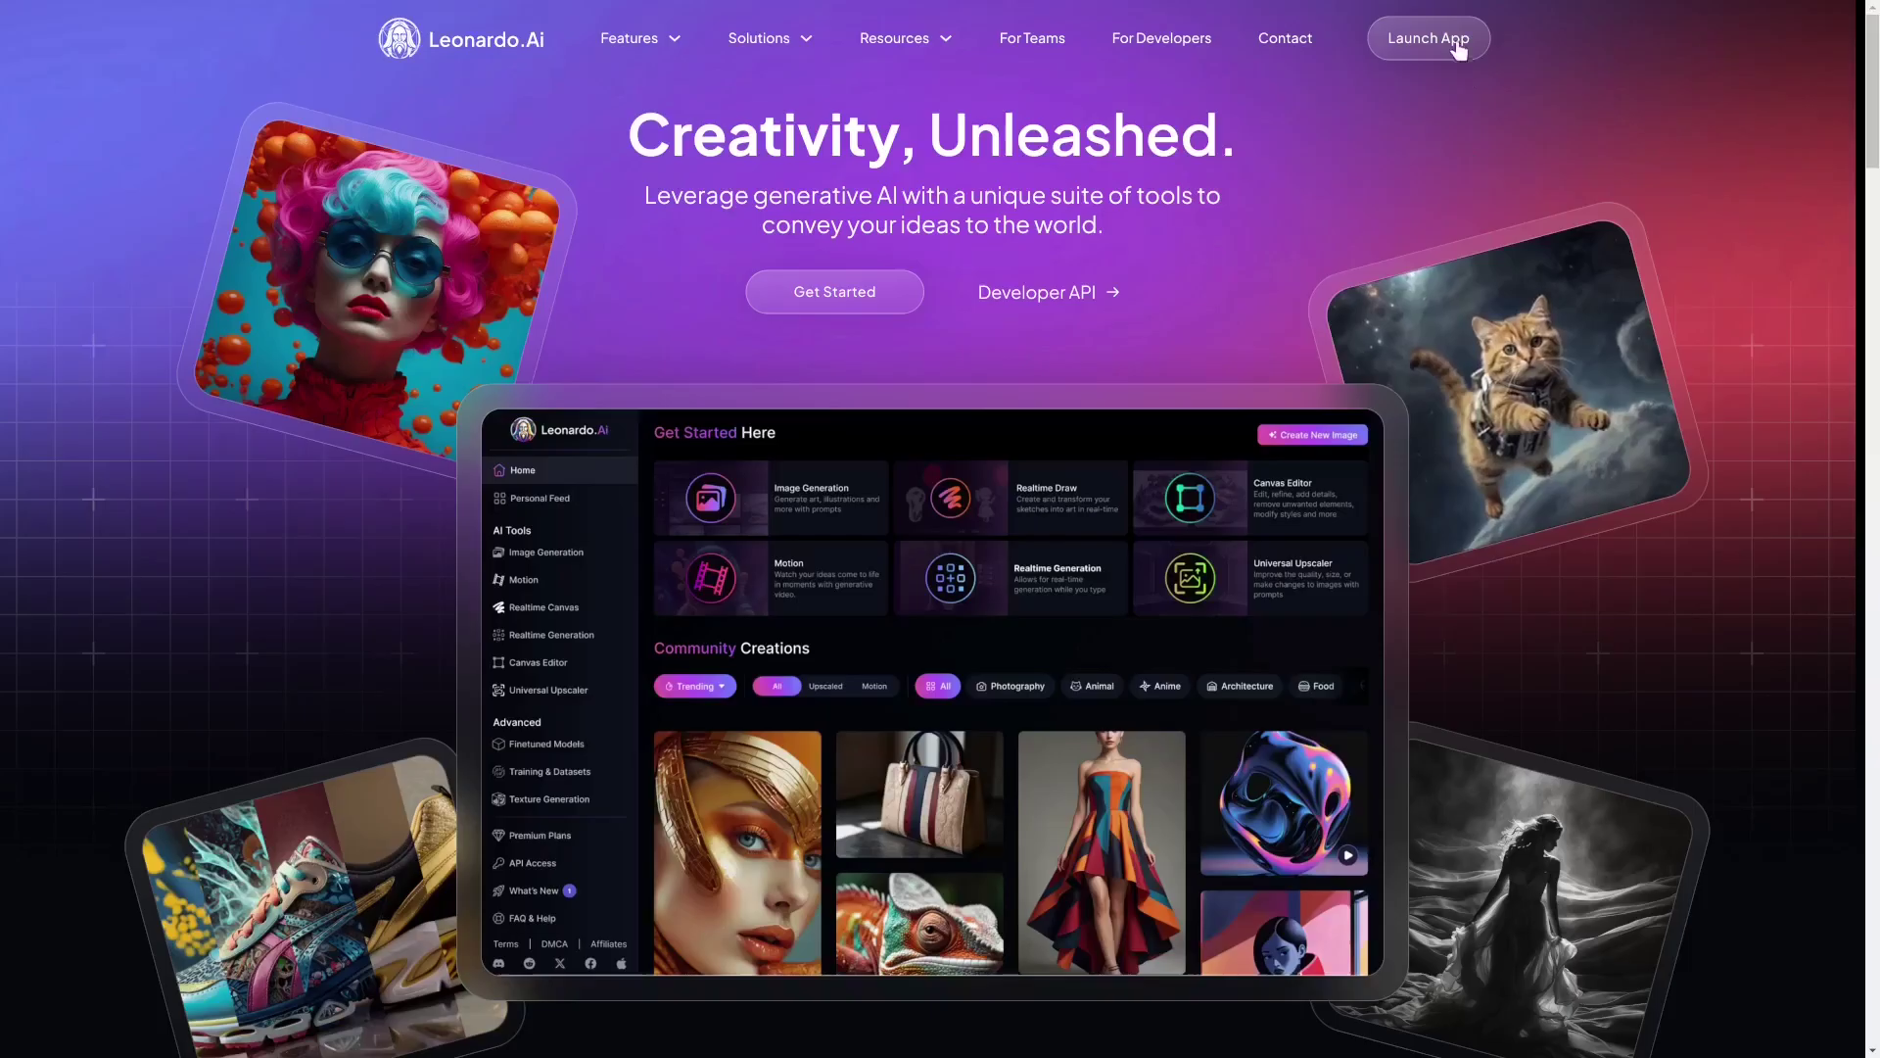
Step: In Leonardo.Ai, start a new image using the Graphic Design preset and Graphic Design Vector style
left_click(1455, 39)
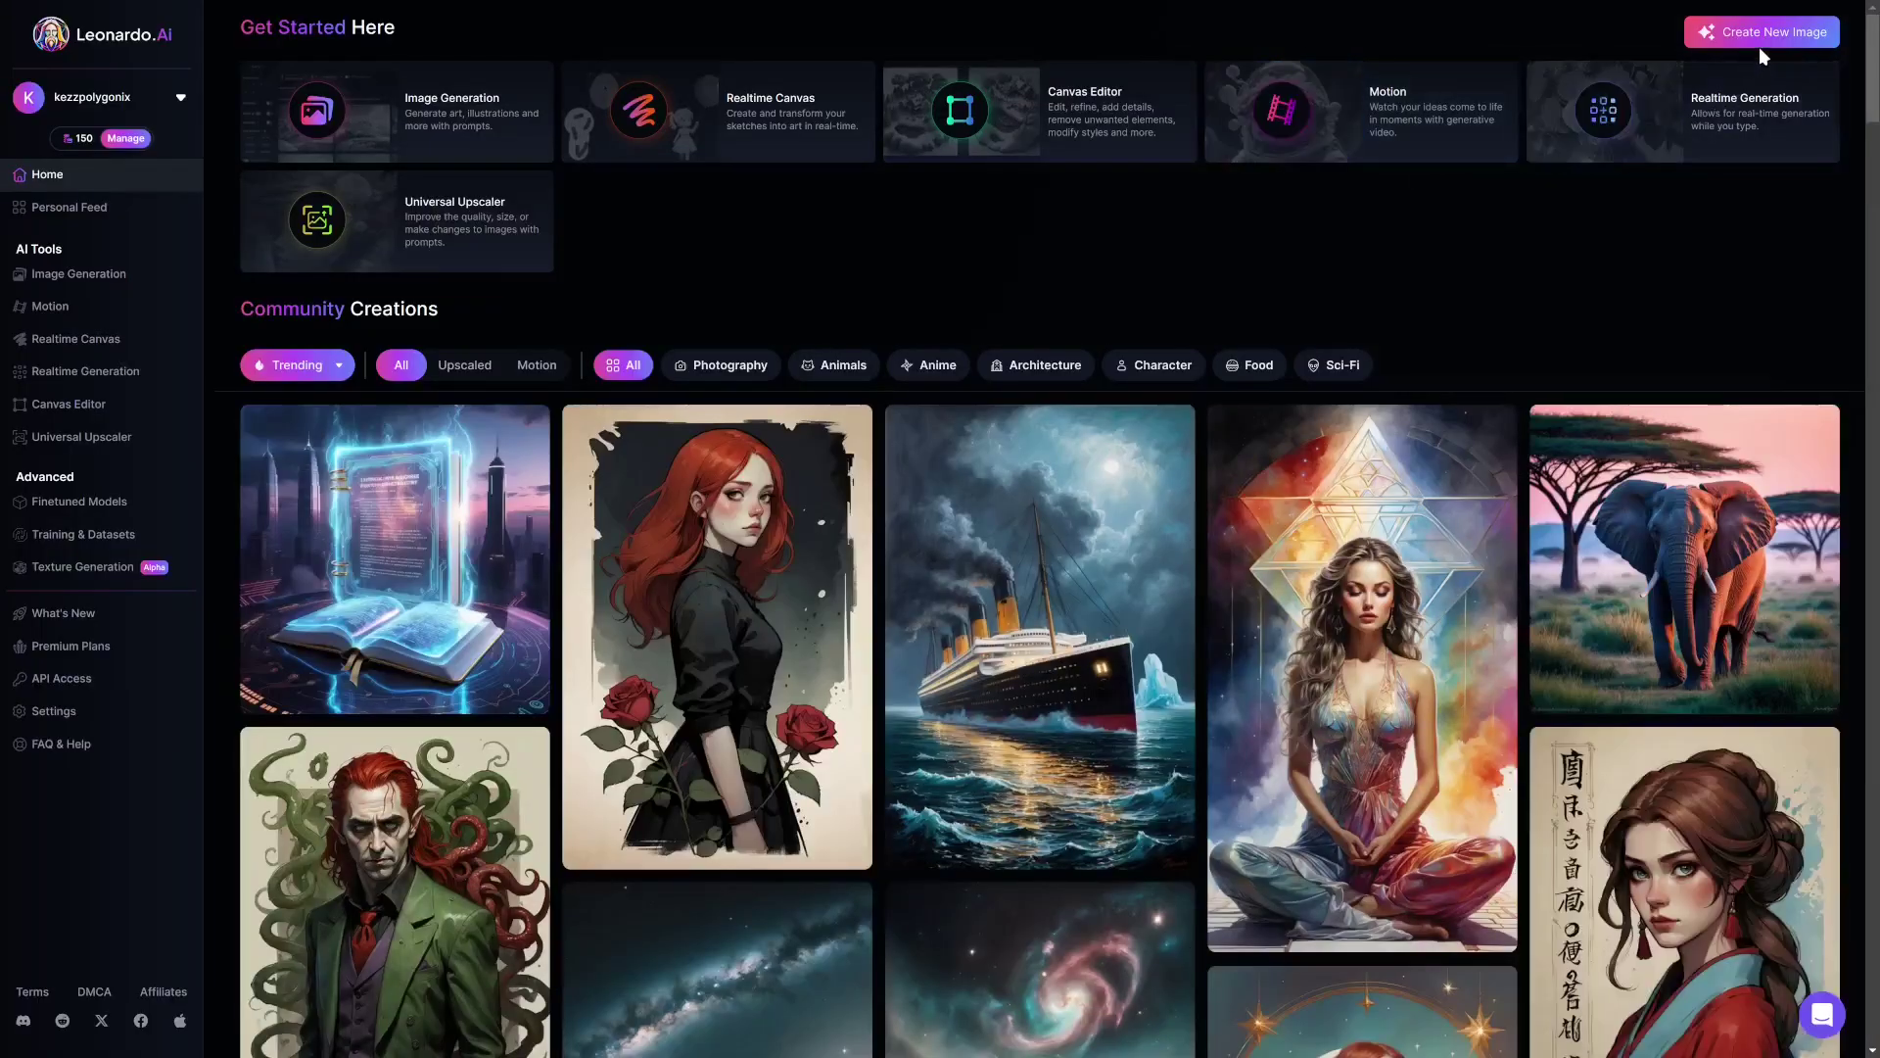
left_click(1763, 35)
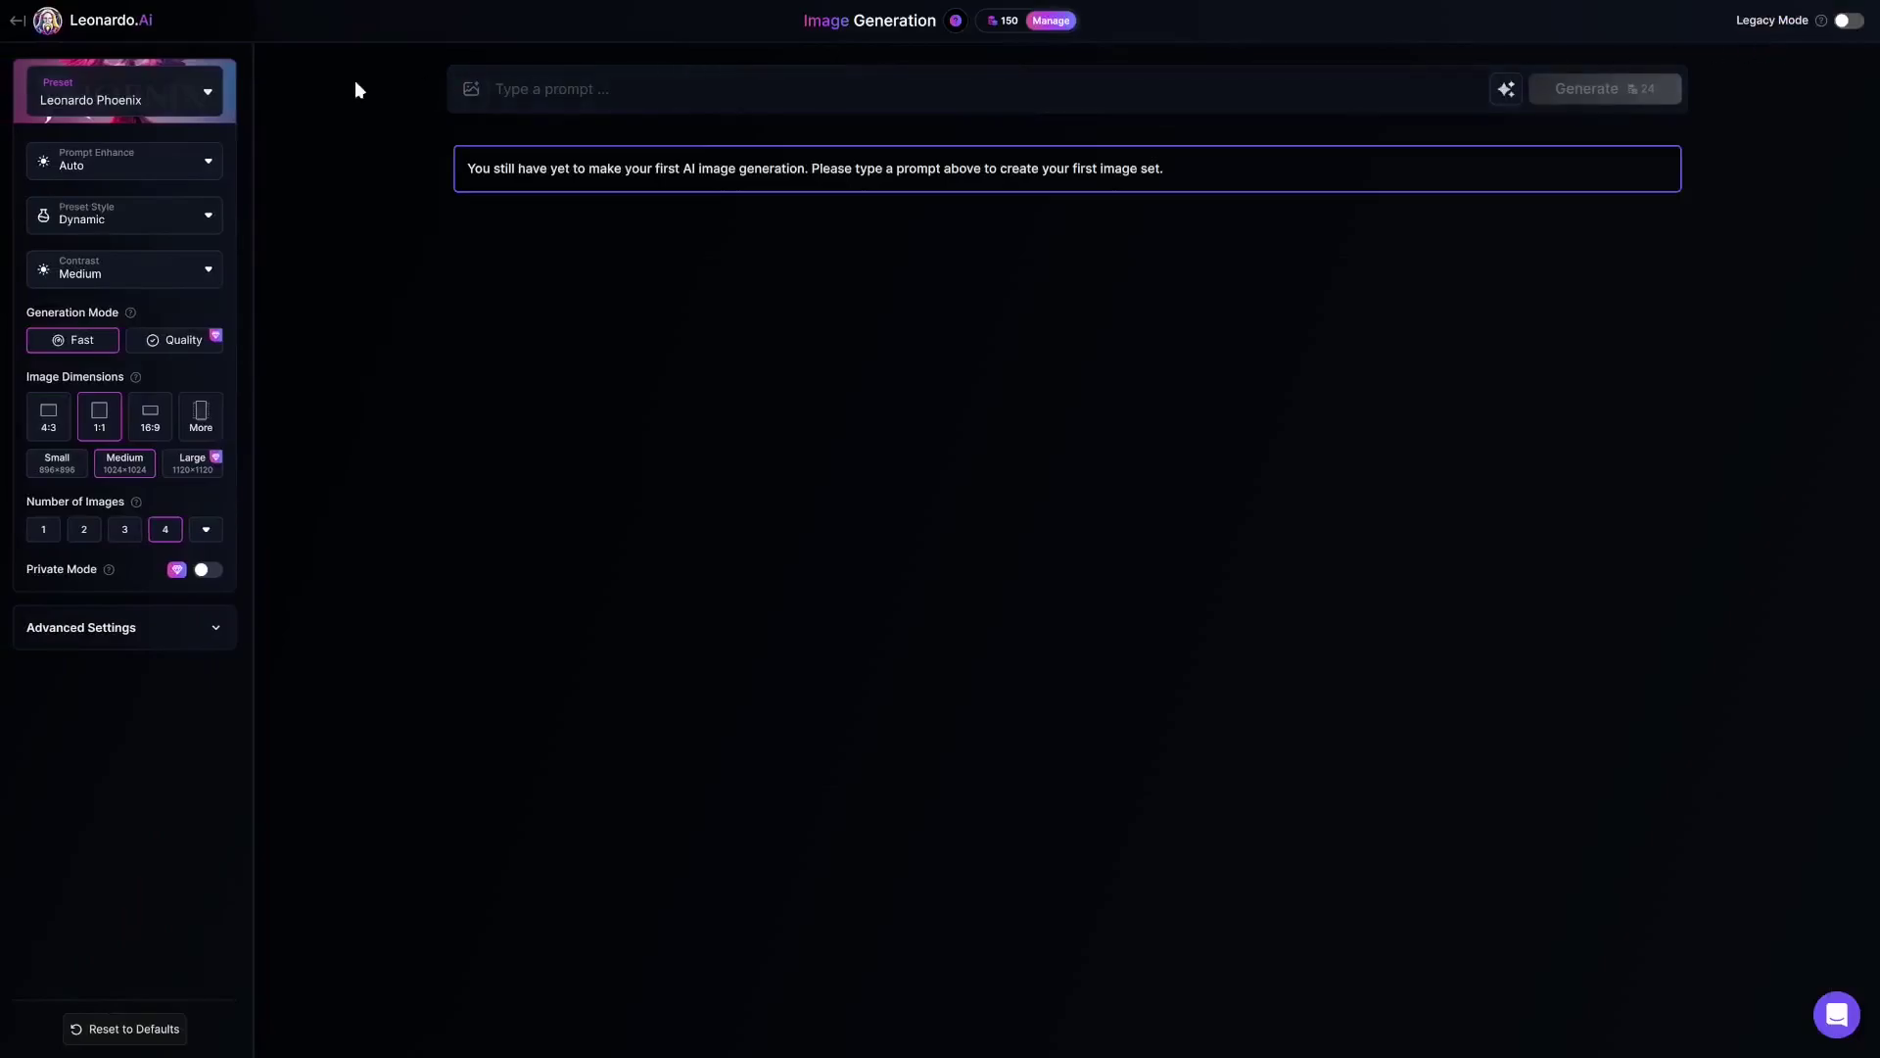
left_click(193, 106)
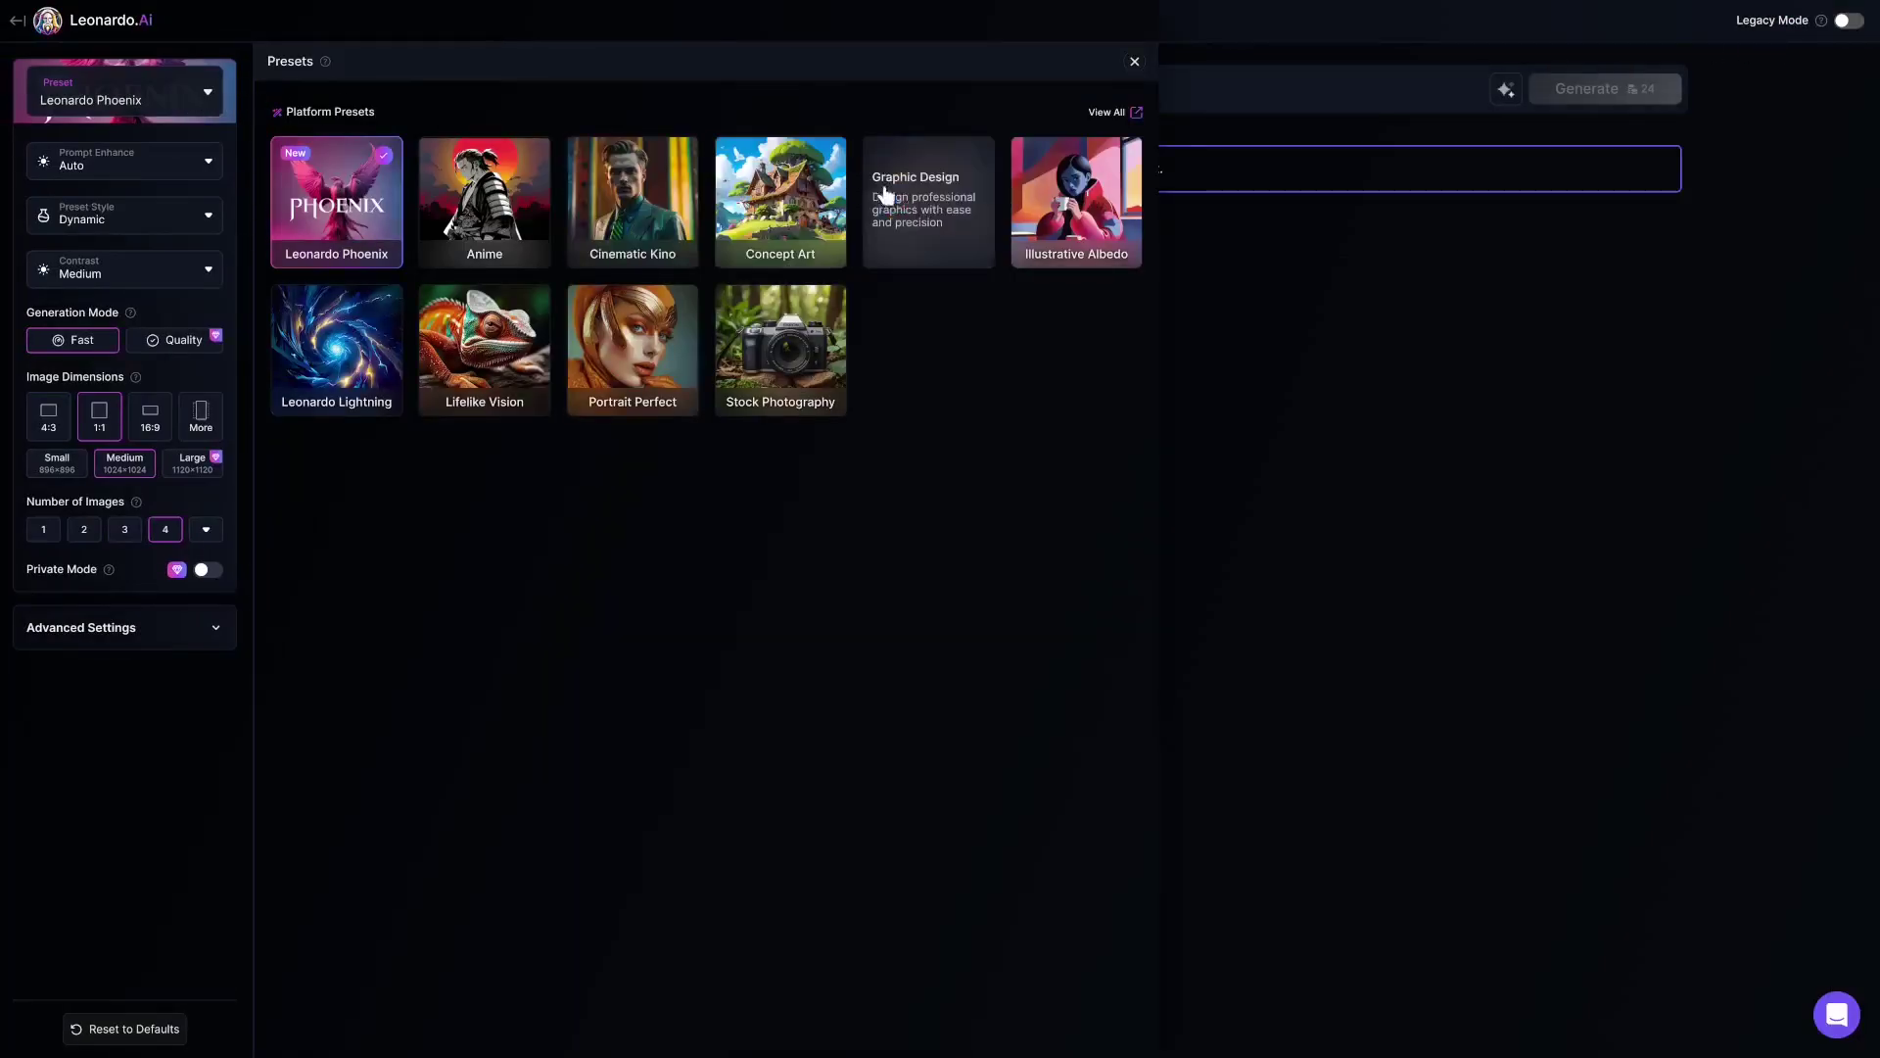
left_click(934, 206)
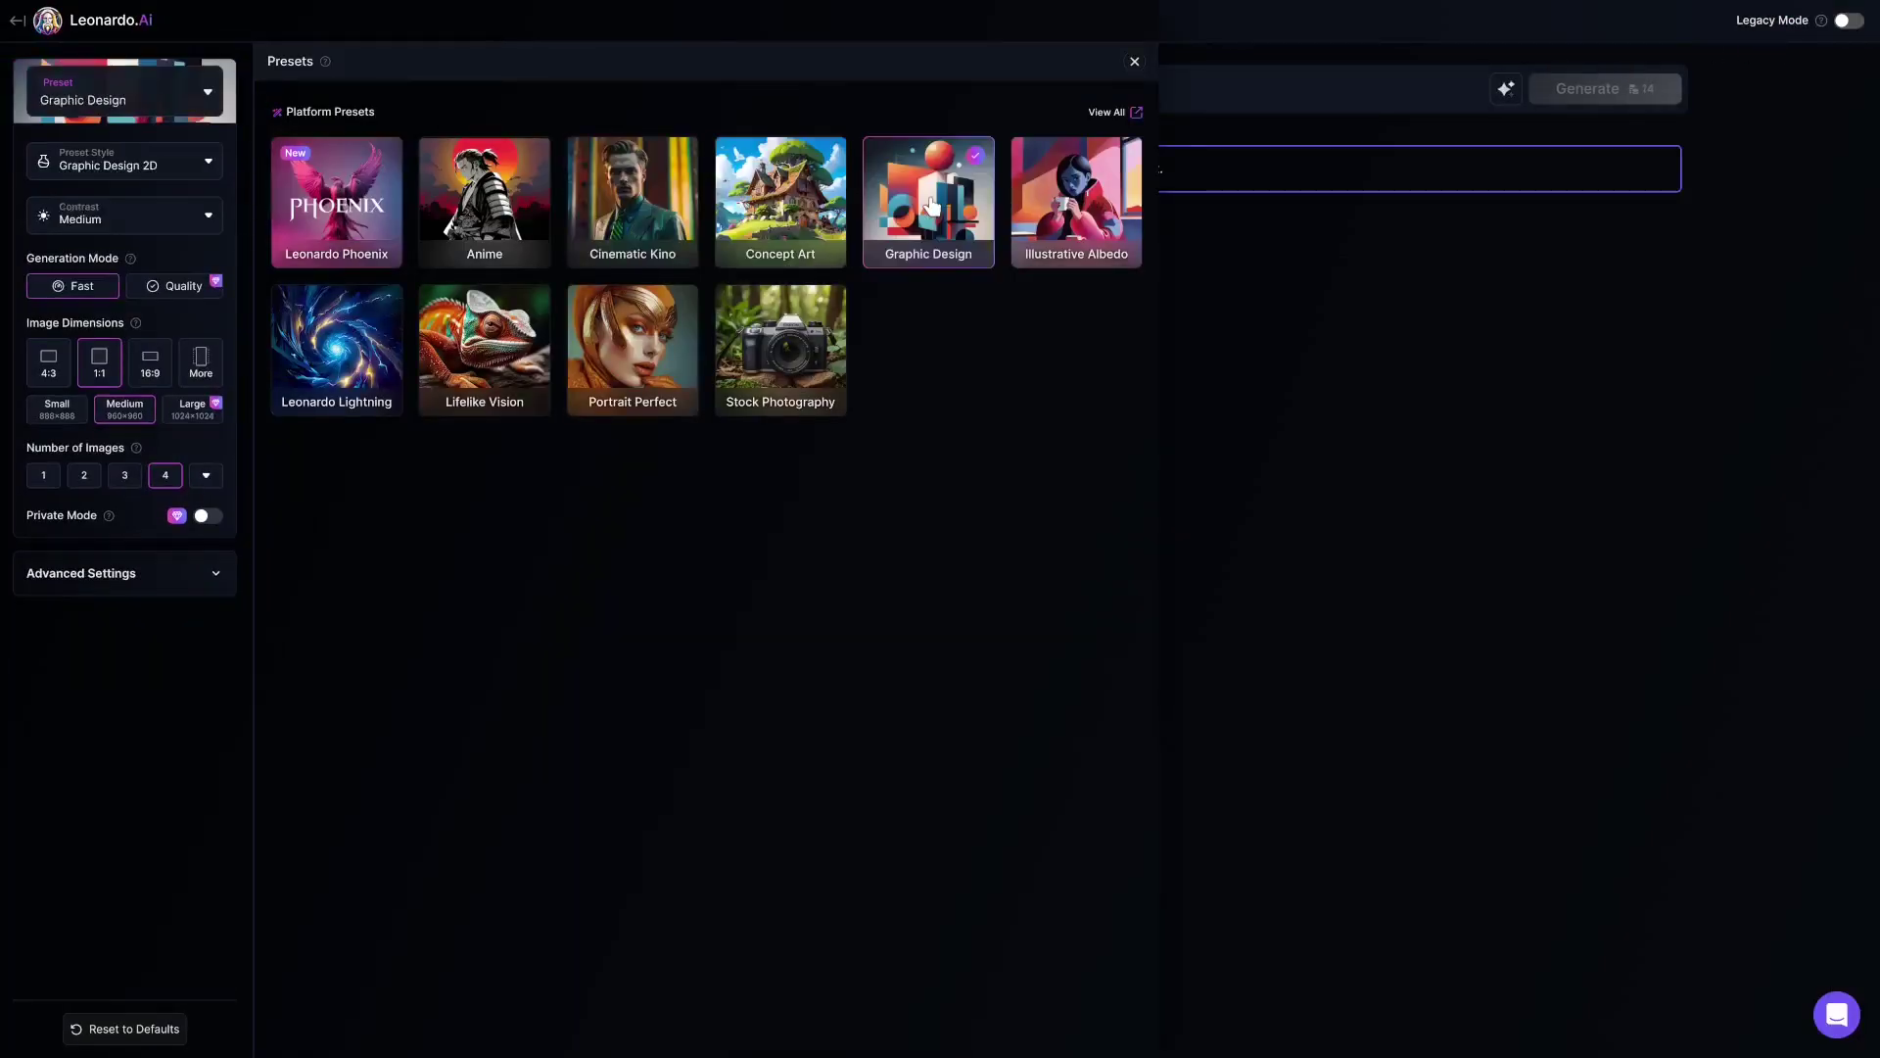
left_click(1133, 63)
left_click(150, 159)
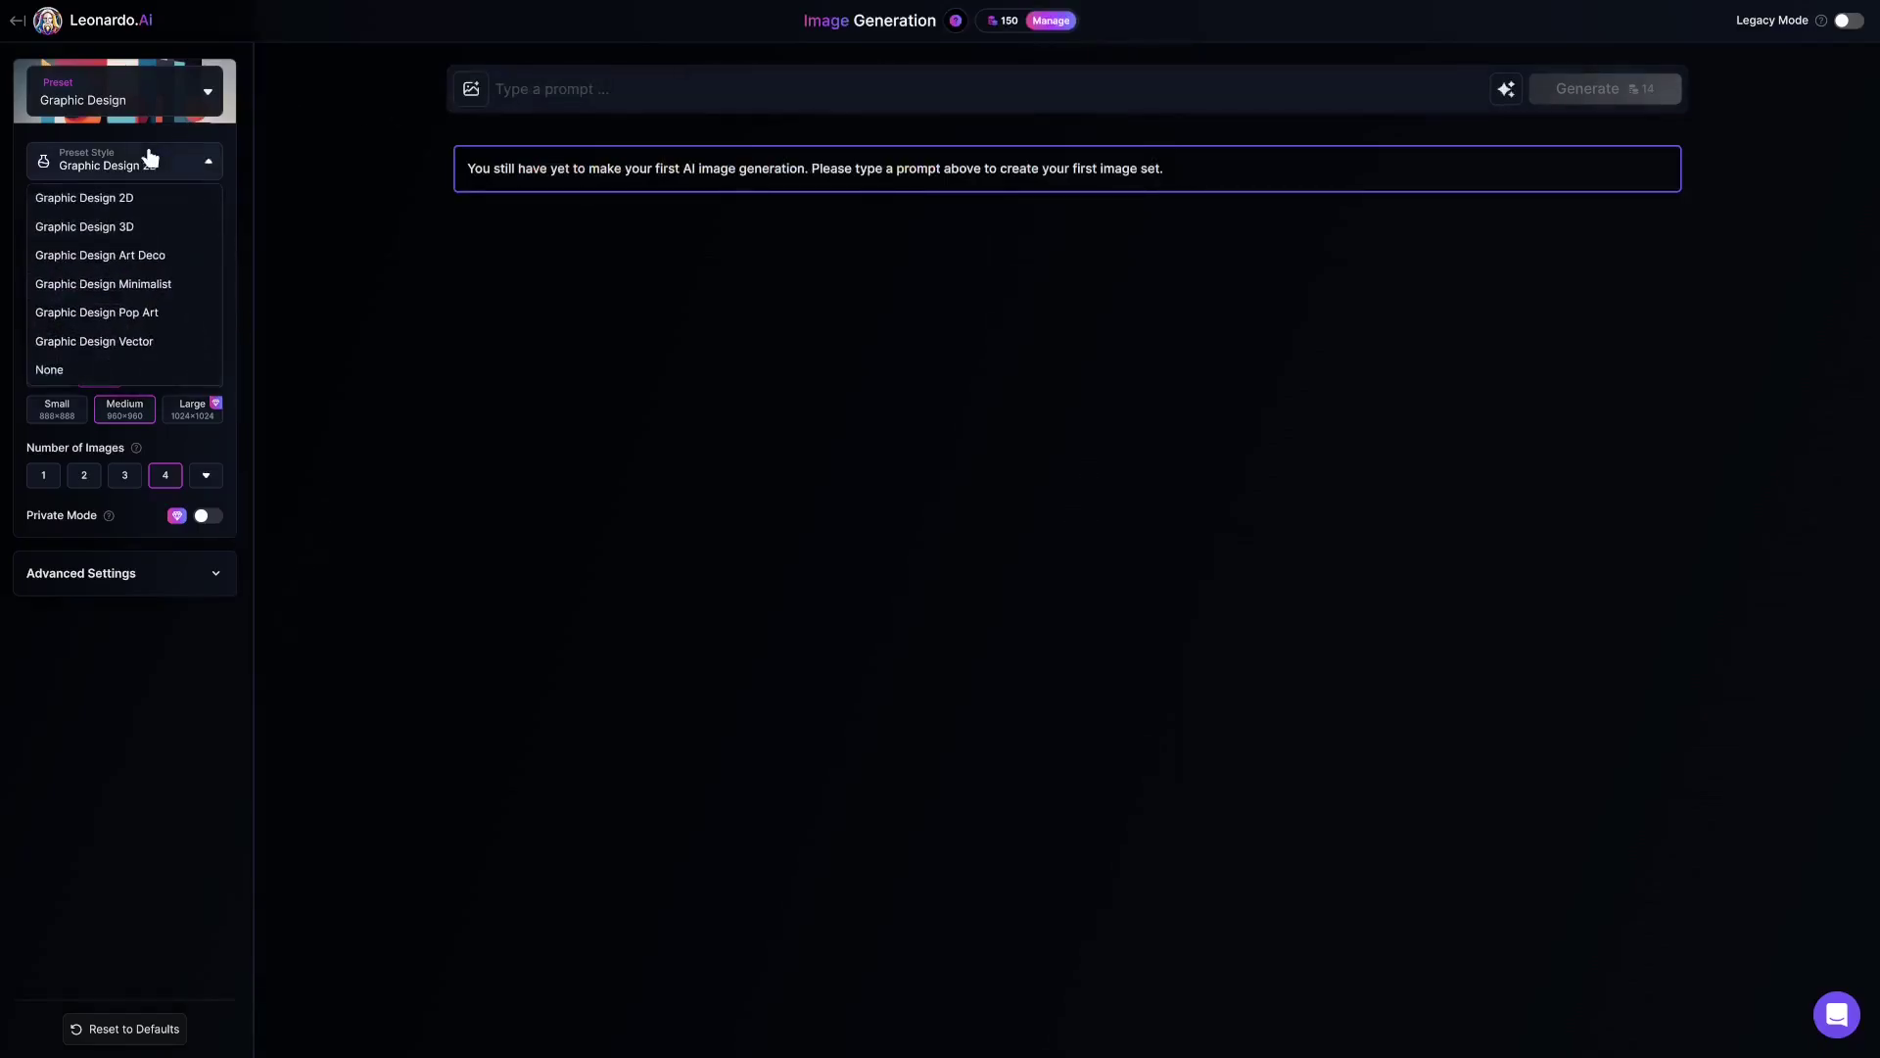
left_click(118, 343)
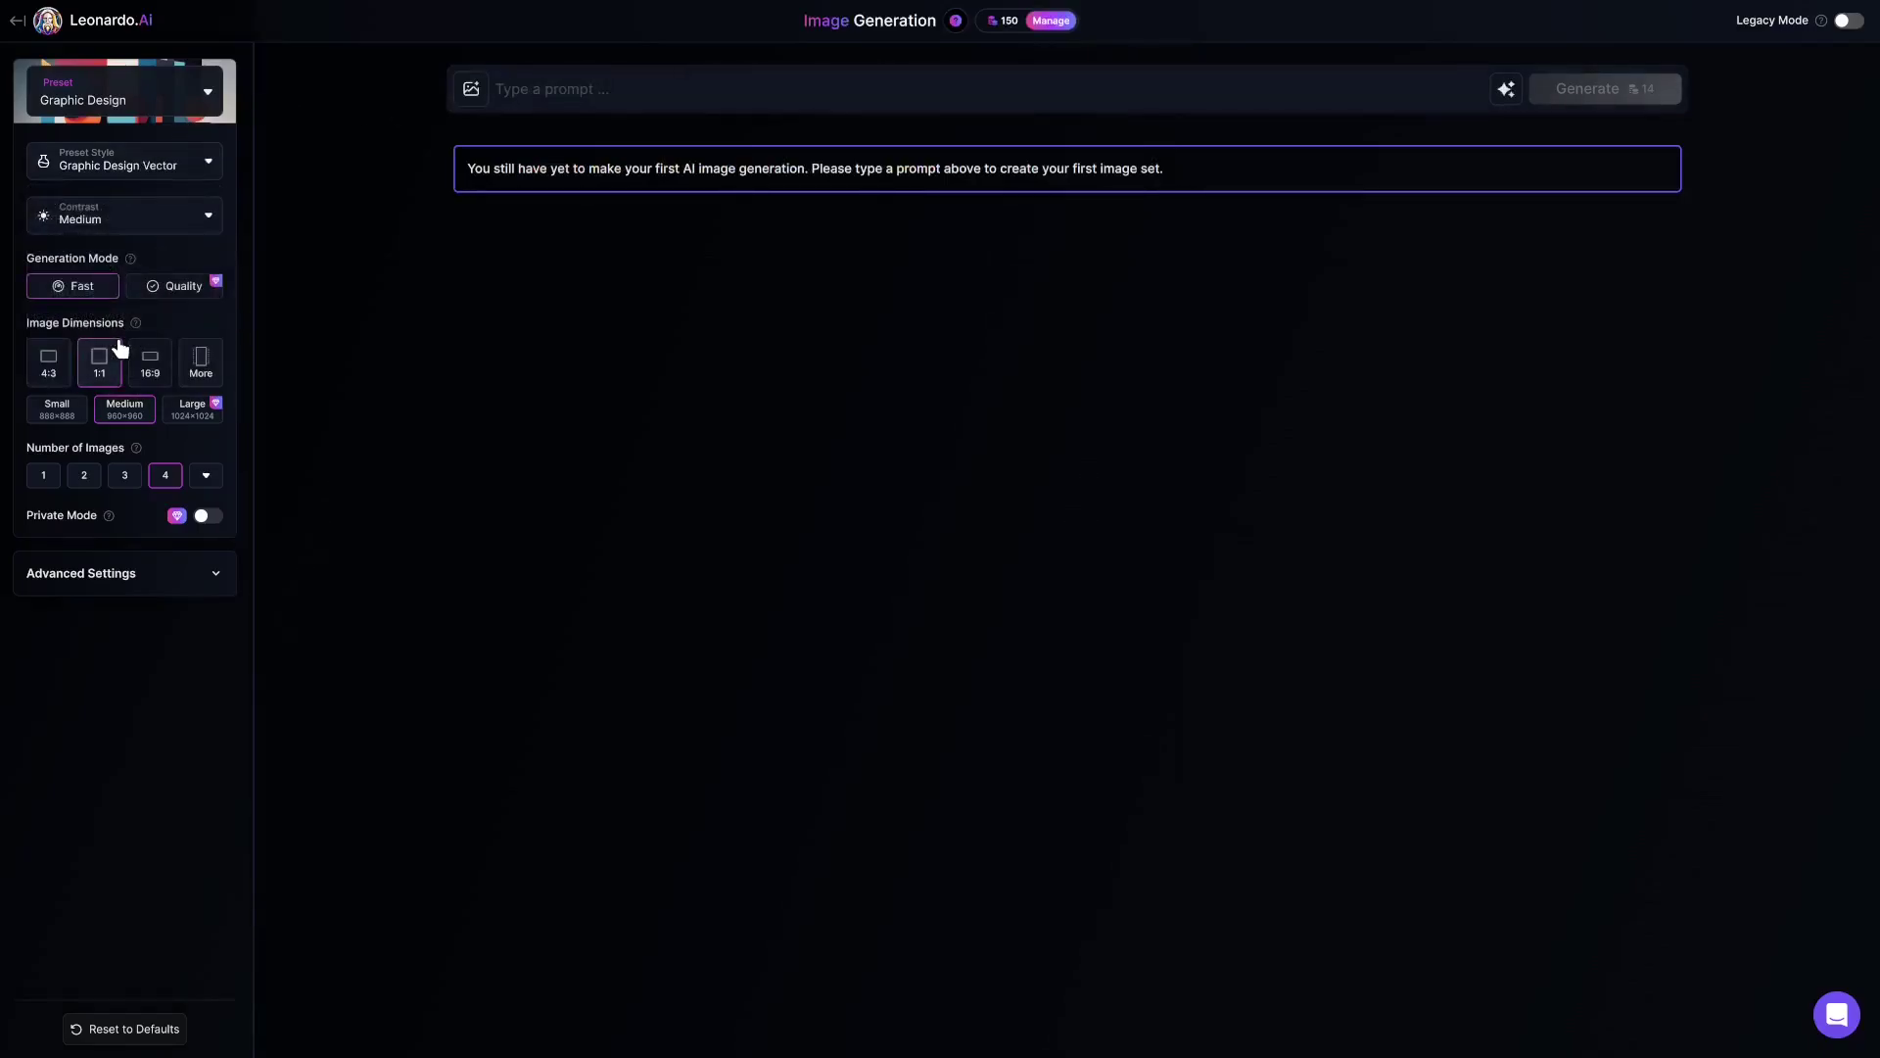
Step: Paste the prompt 'purple and green character in scene' and generate two sets of four images
left_click(594, 91)
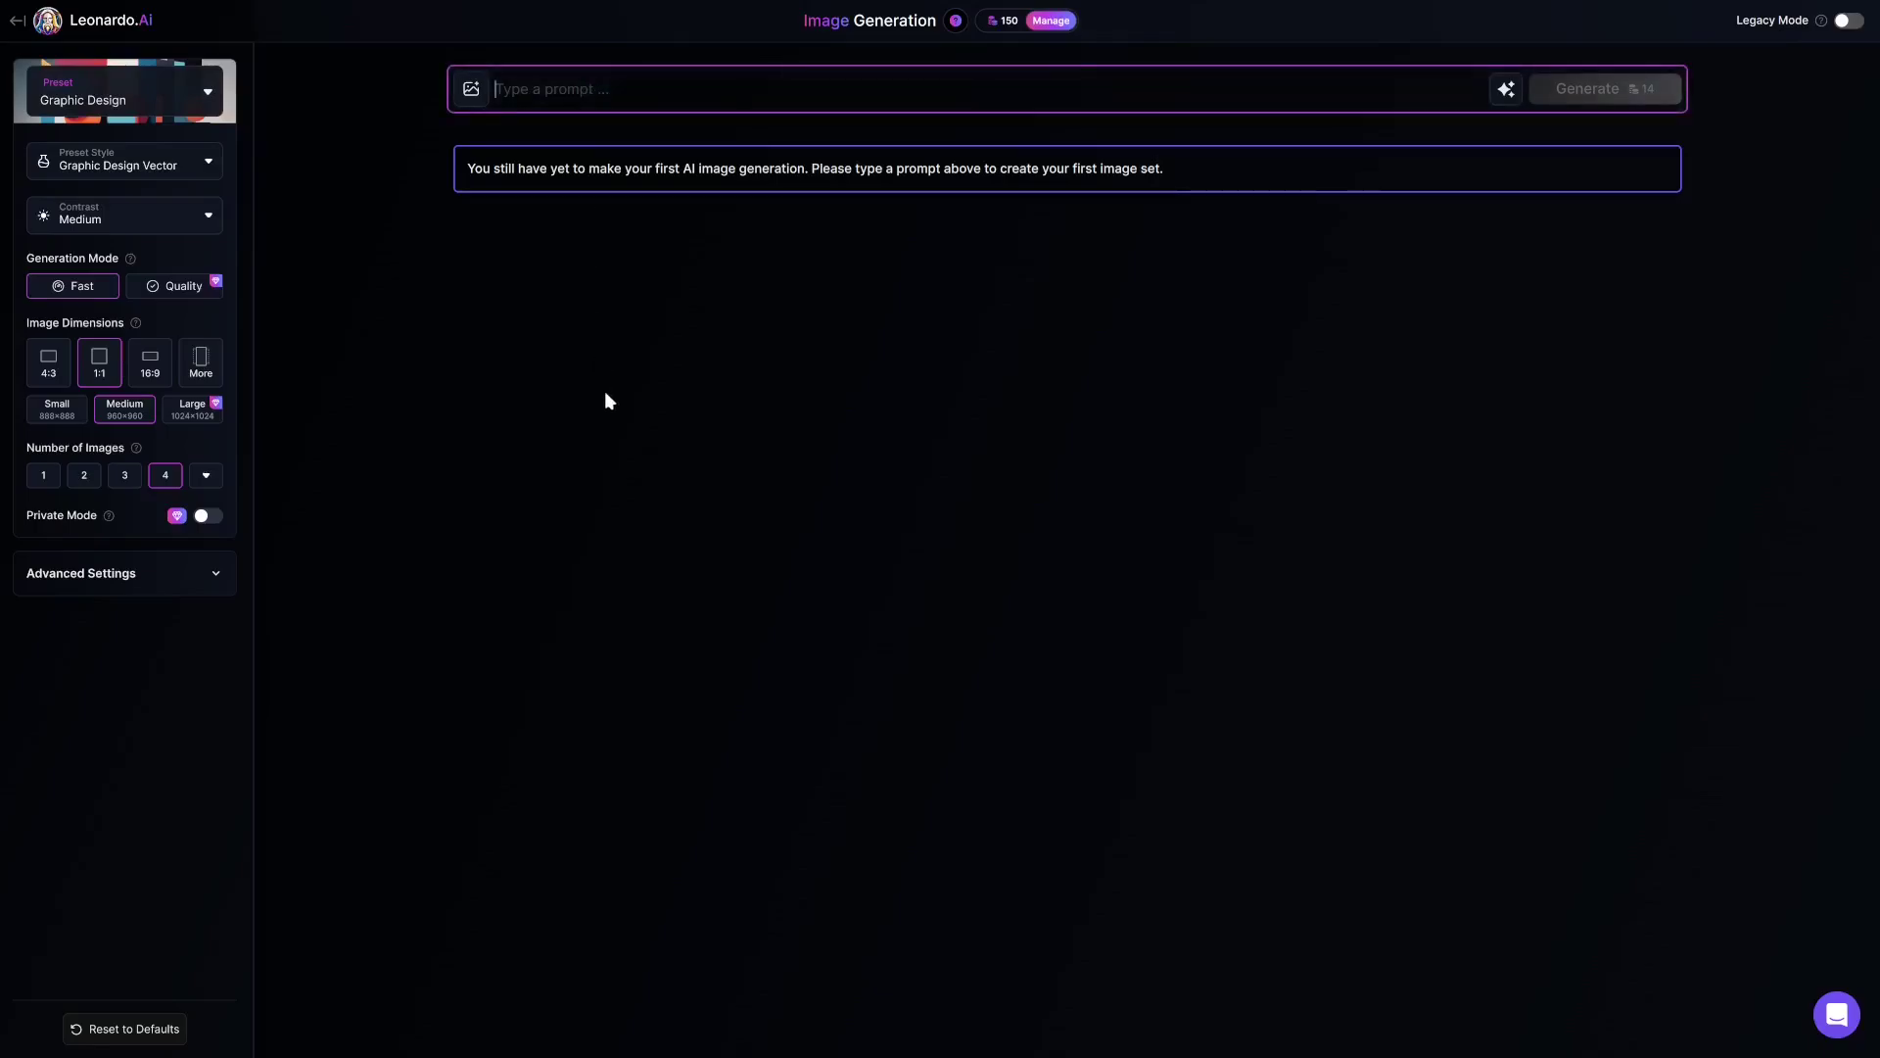
type("purple and green character in scene")
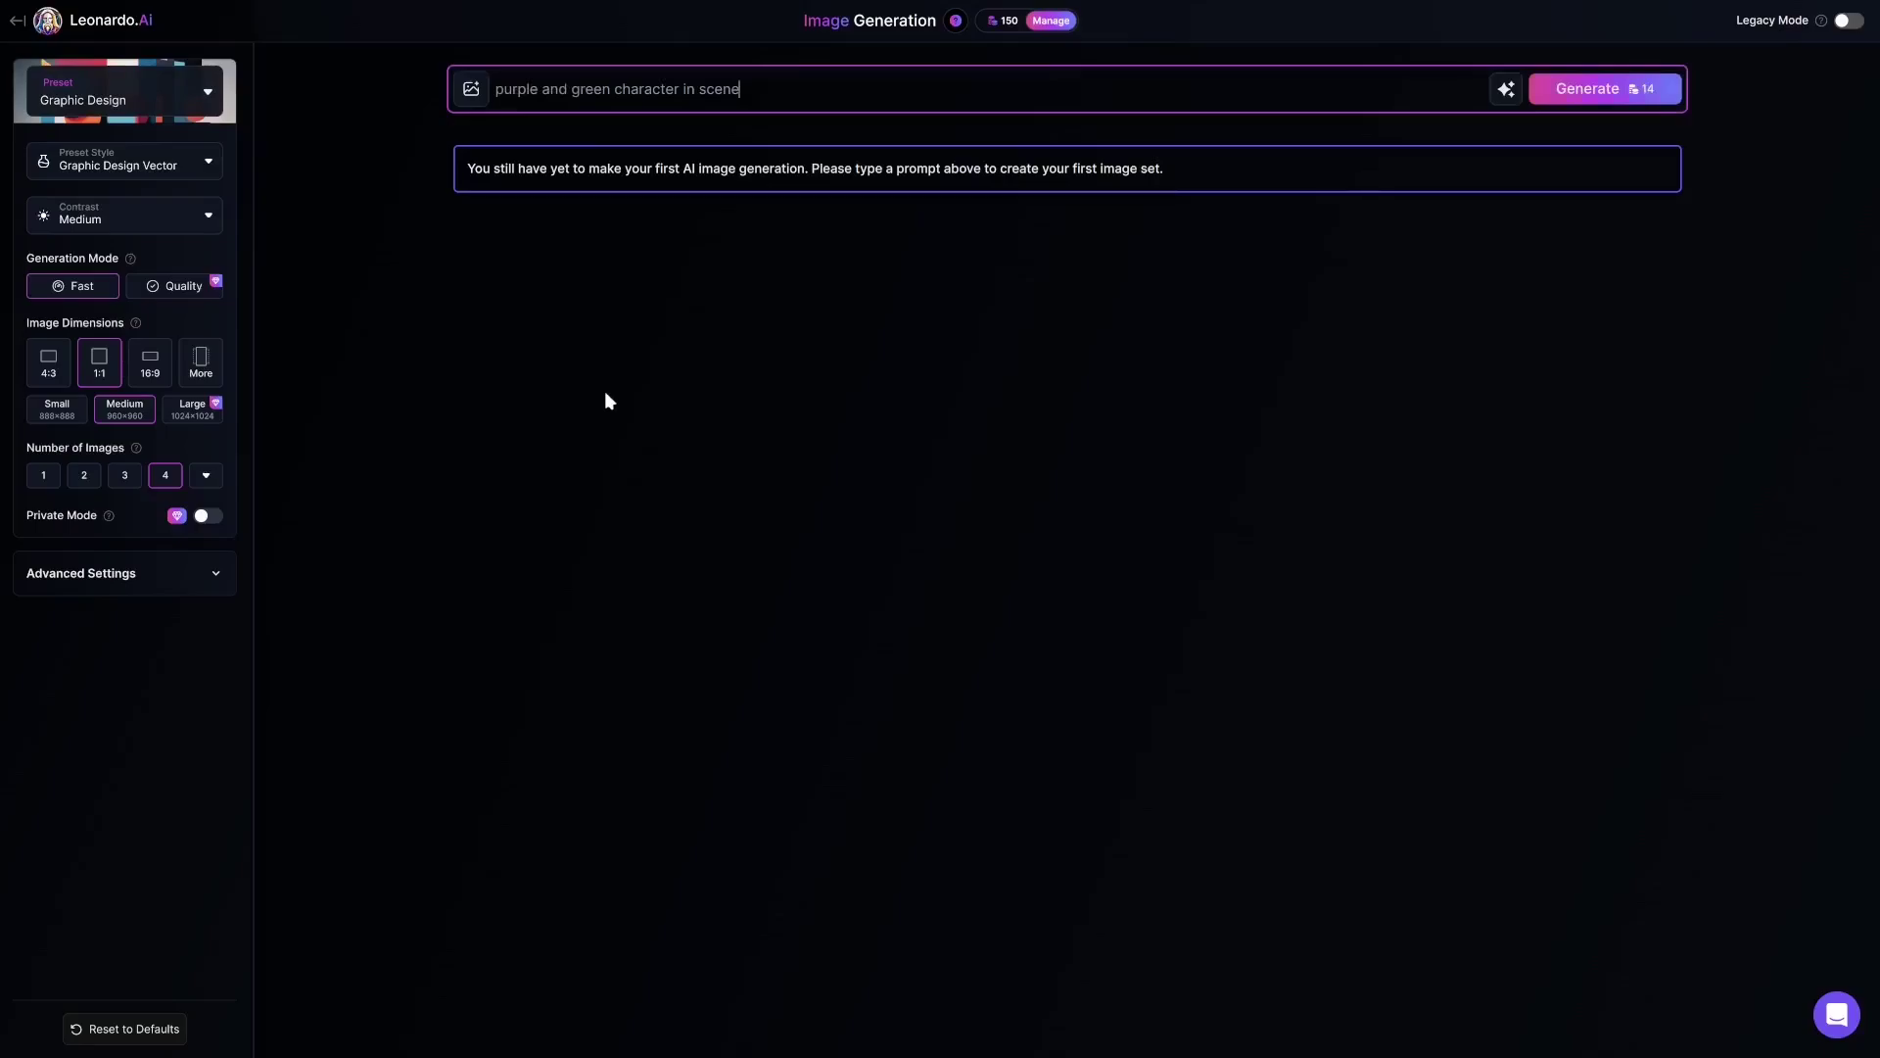
left_click(1668, 98)
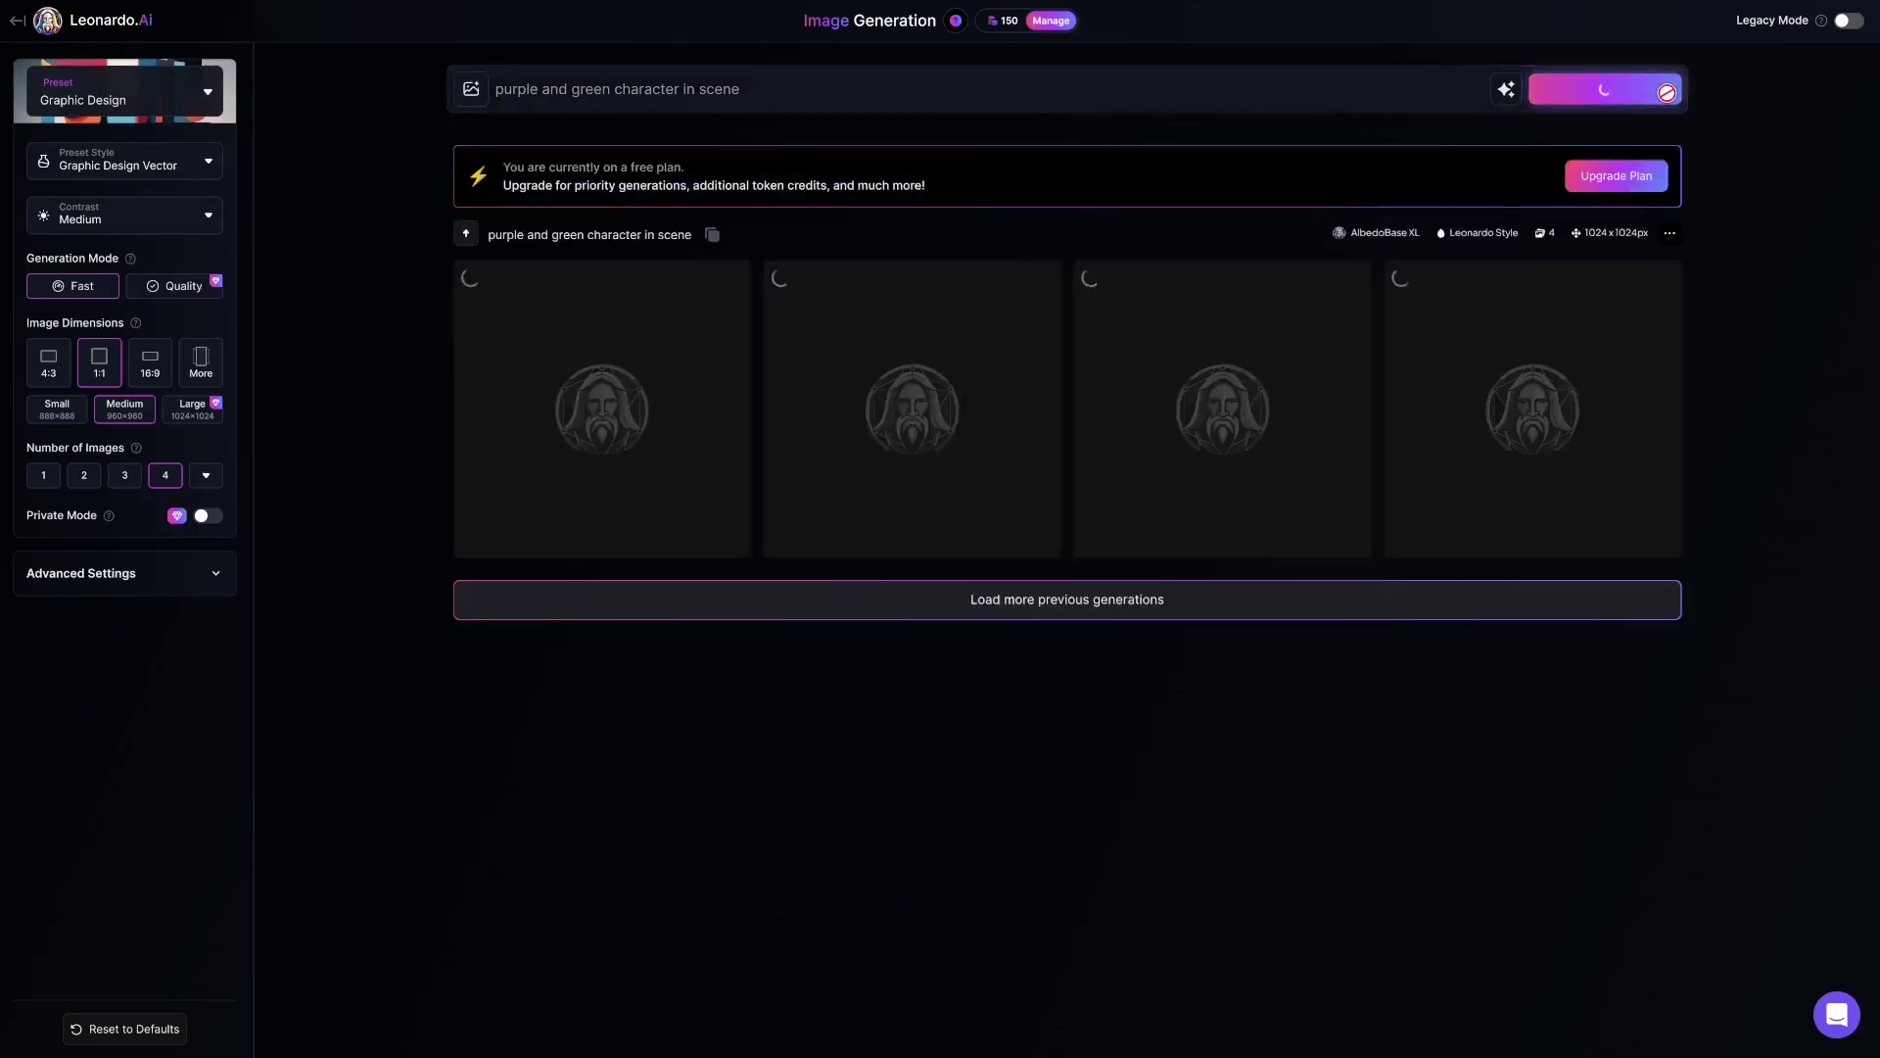
left_click(1665, 88)
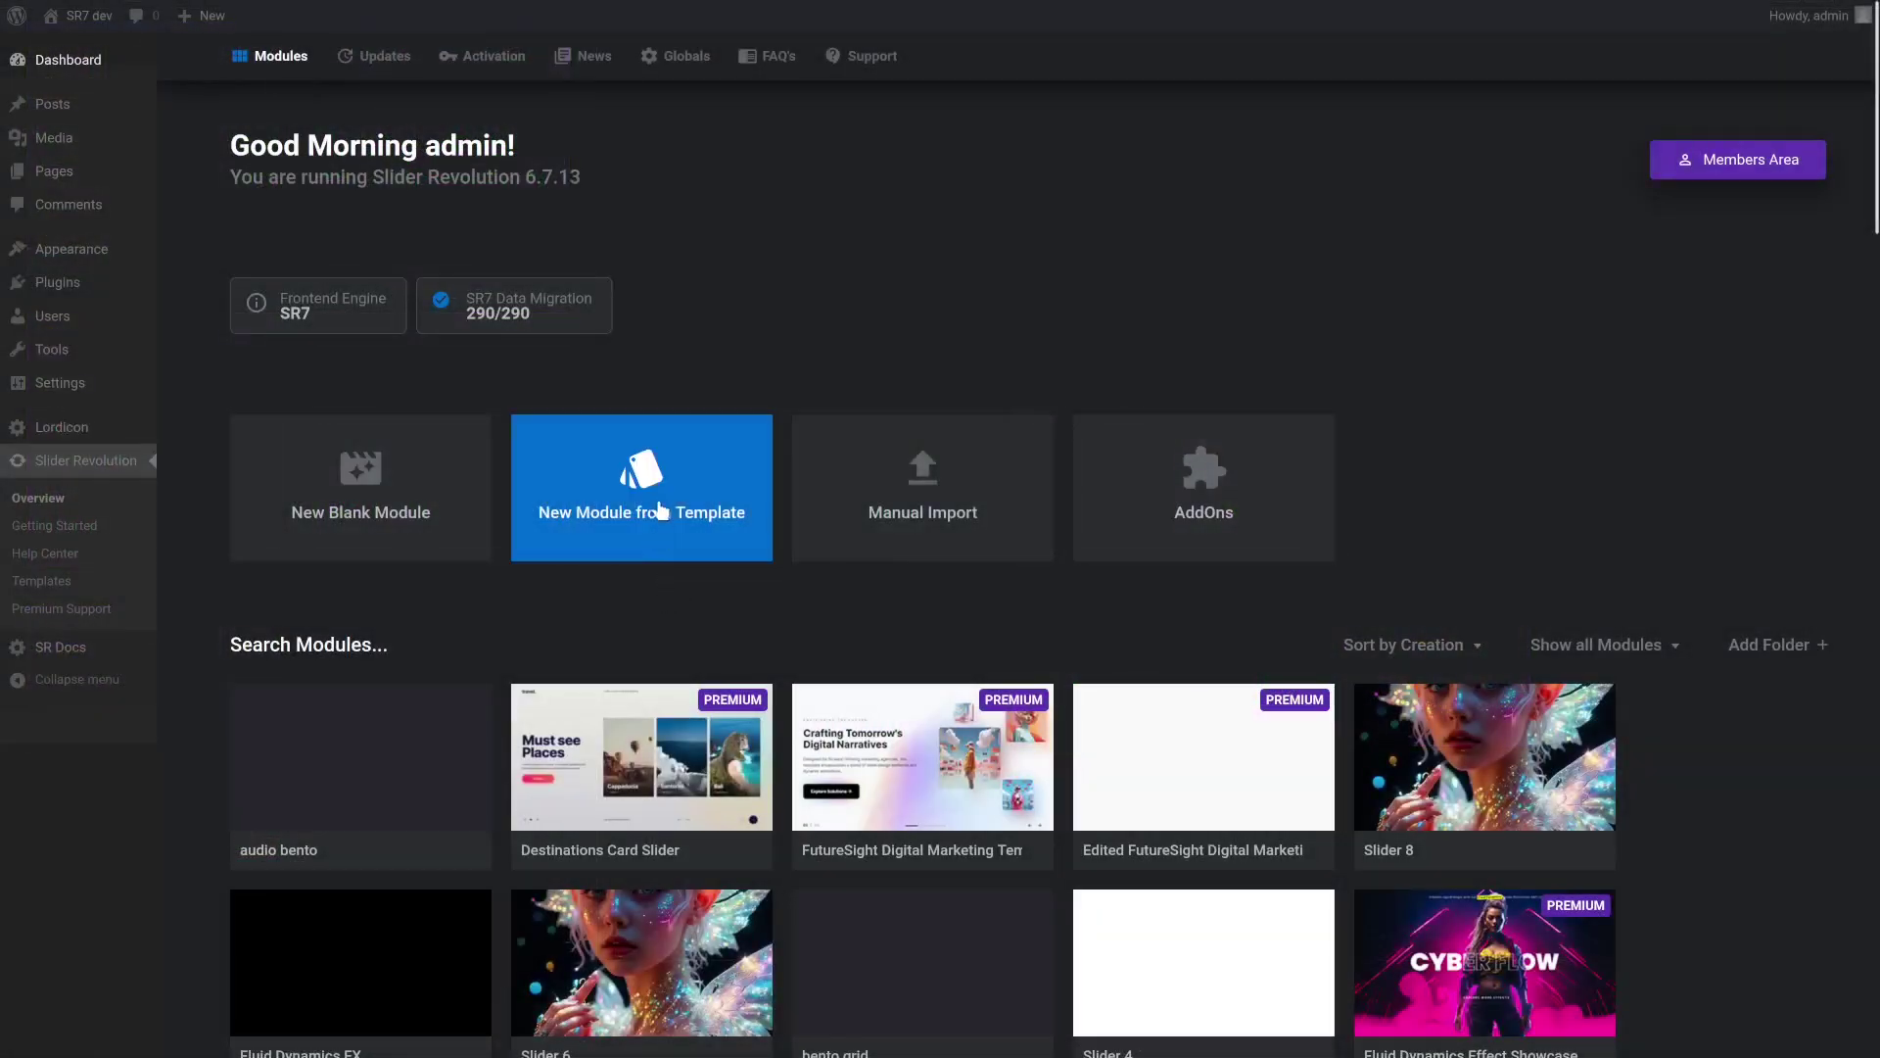
left_click(662, 511)
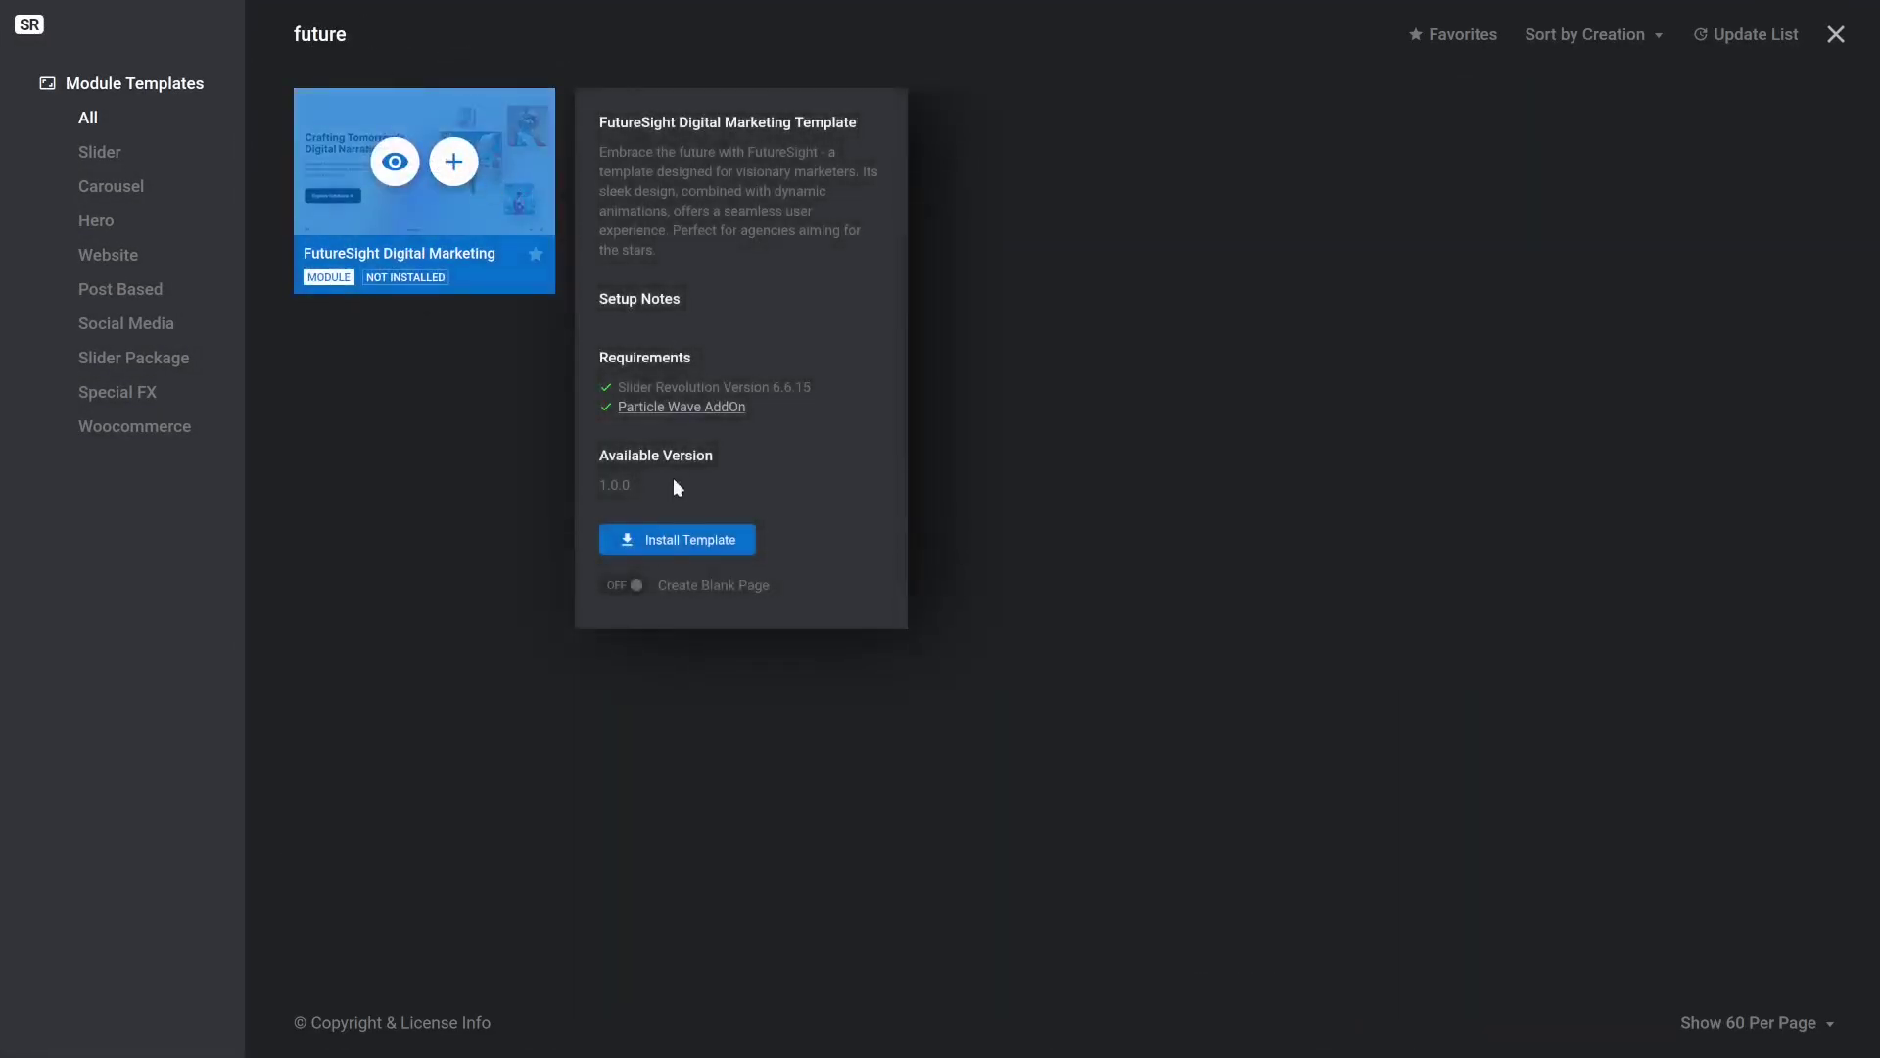
Step: Install the FutureSight Digital Marketing template from the module library
left_click(681, 538)
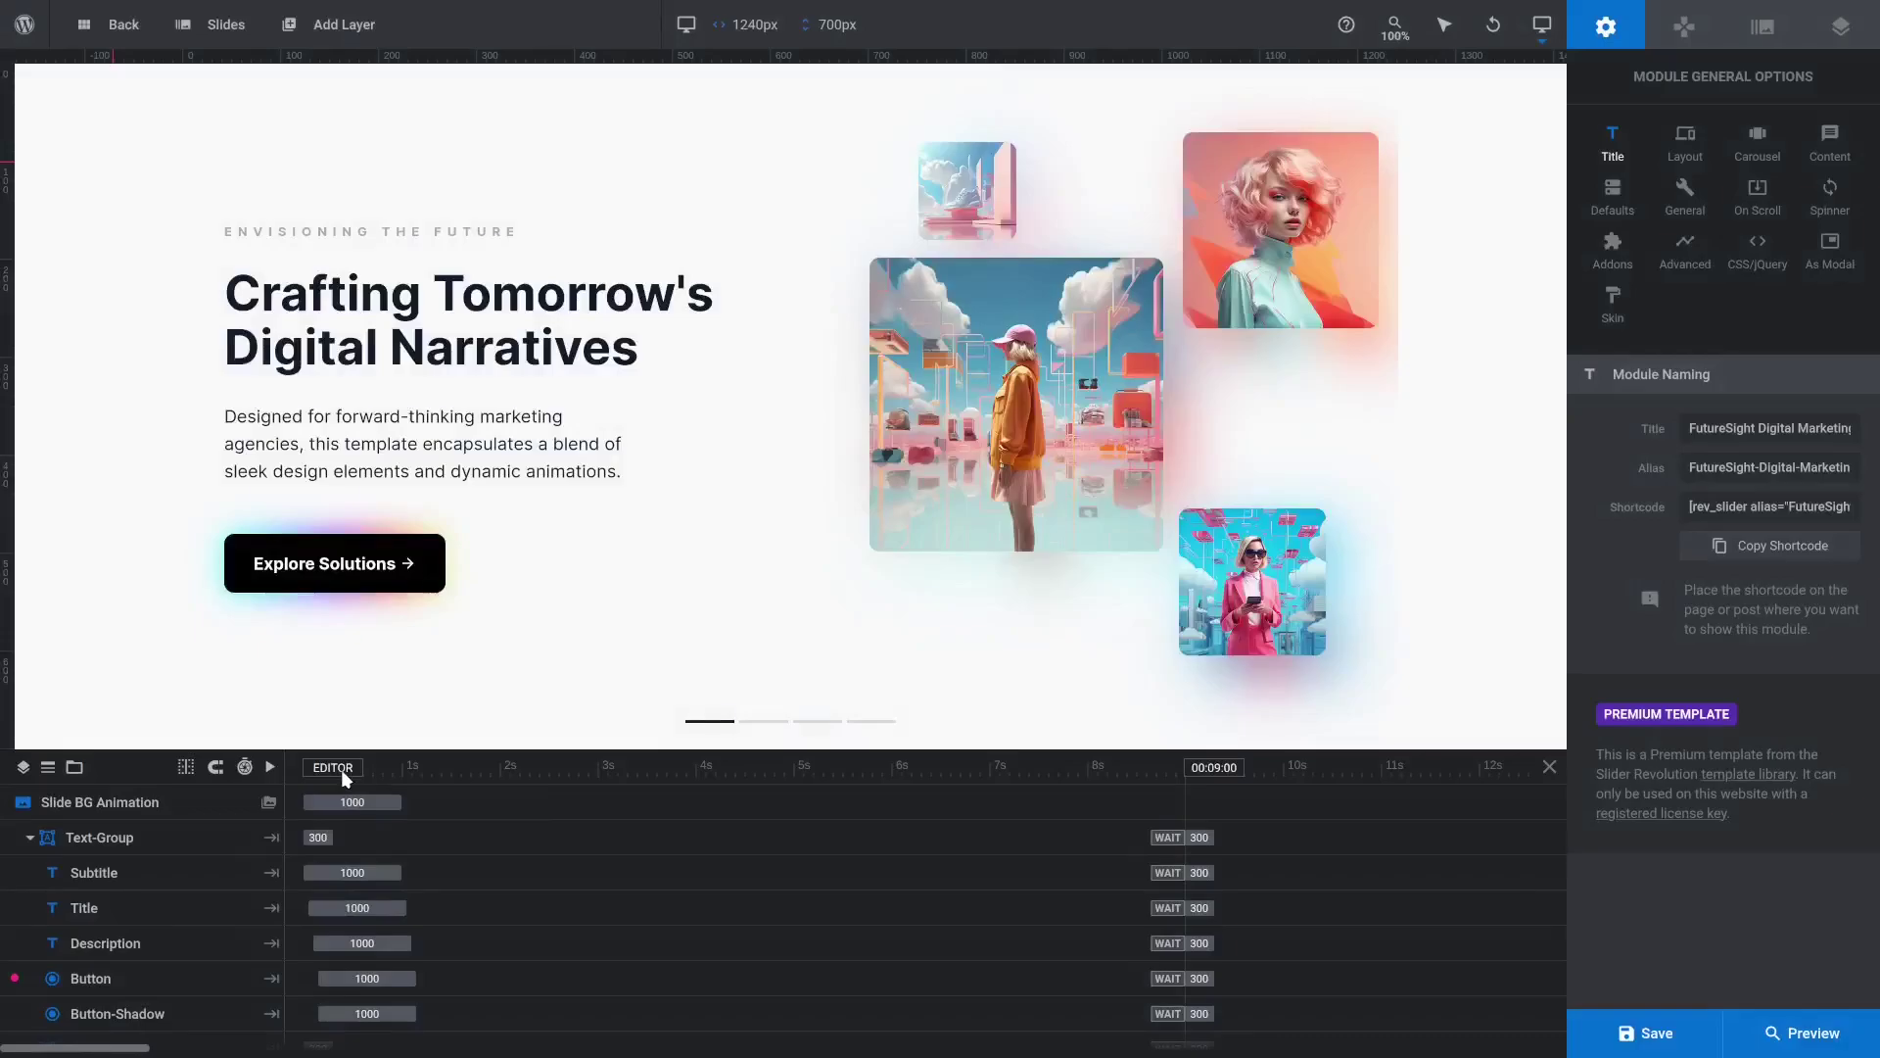
Step: Put the woman-at-desk illustration slide1image1 into the centre image and its blurred glow
left_click(982, 438)
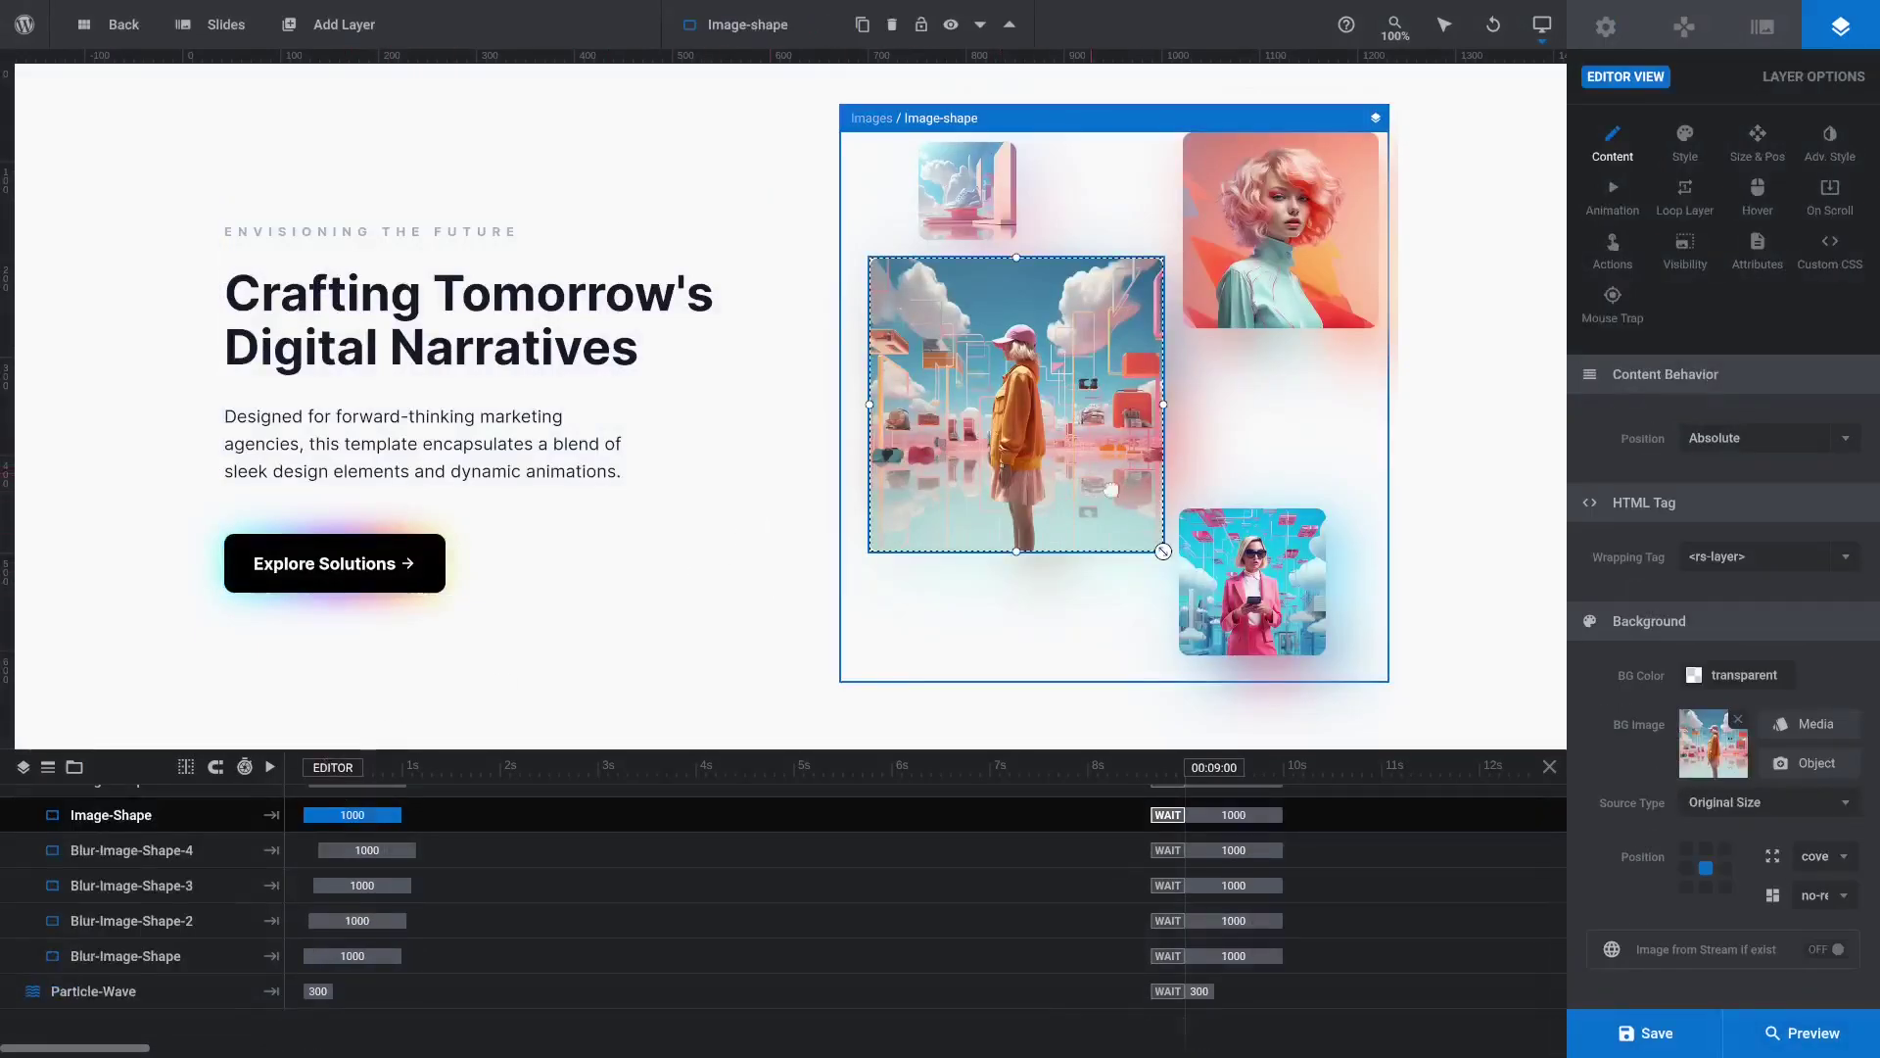
left_click(1810, 724)
left_click(266, 257)
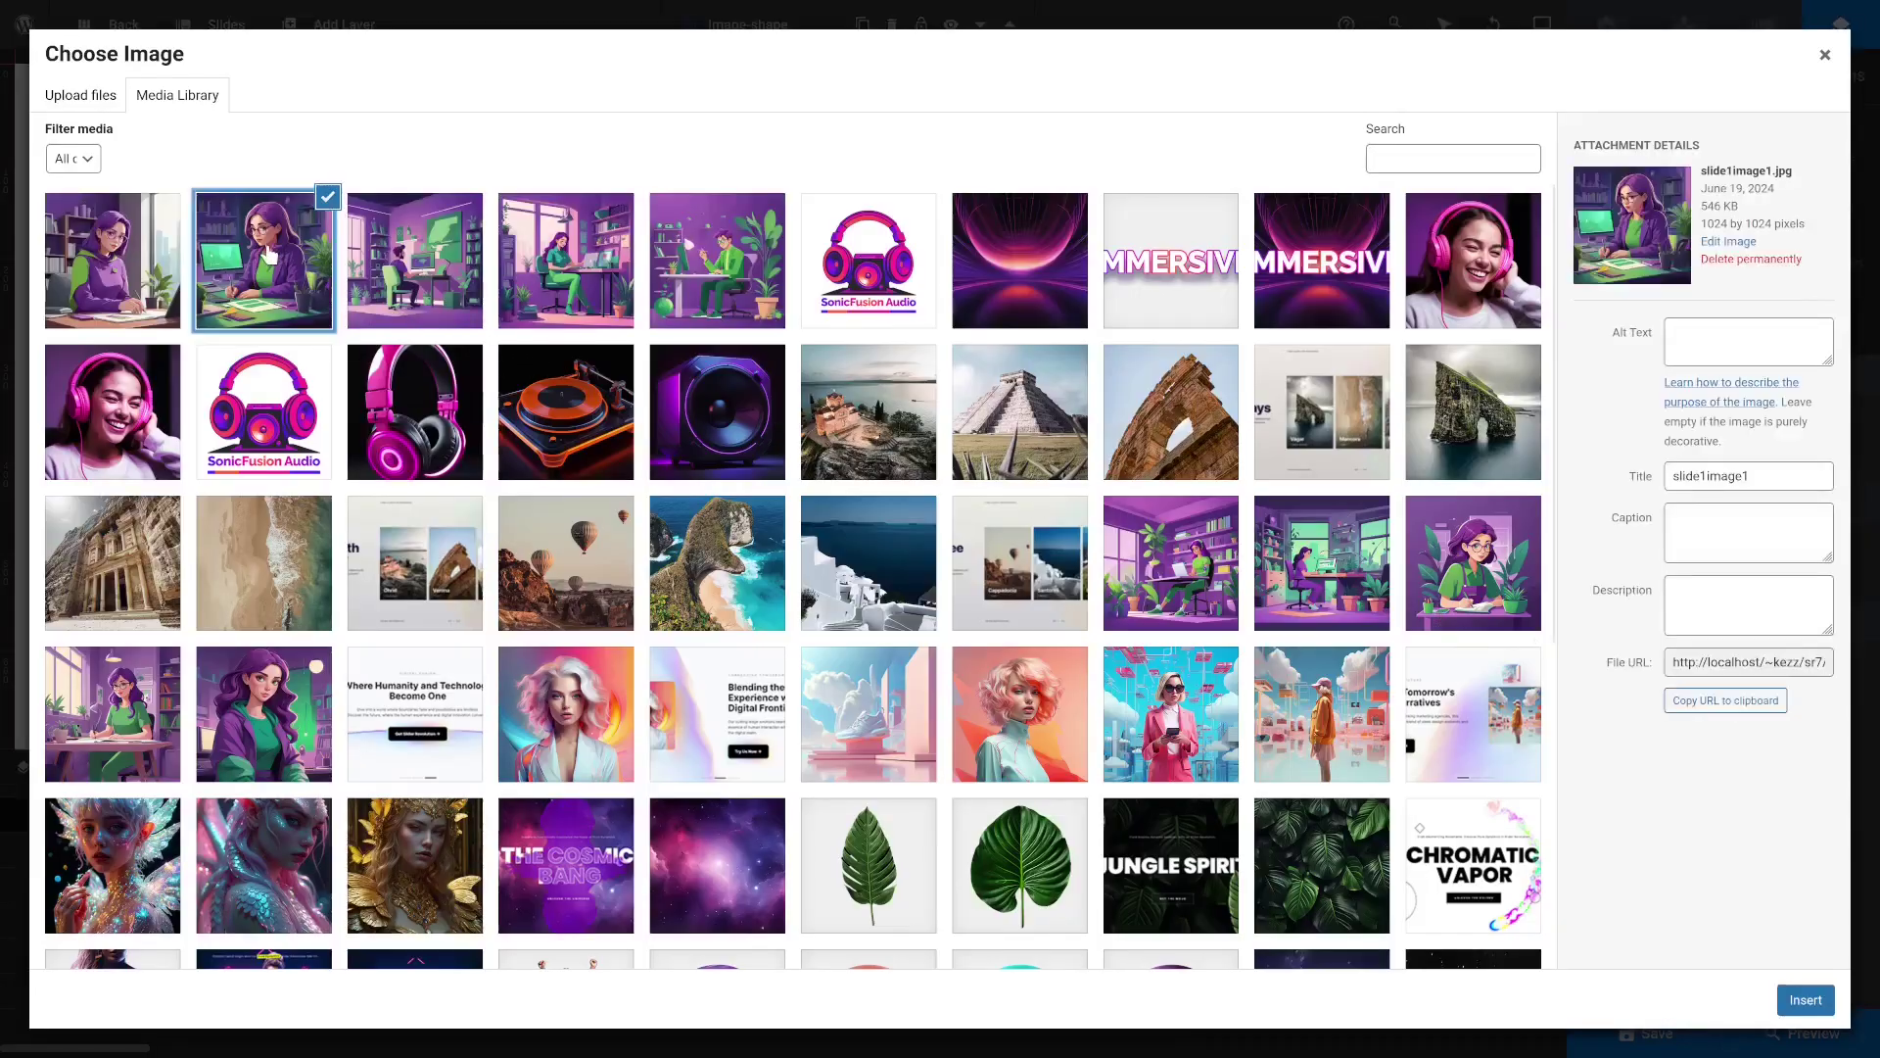
left_click(1783, 995)
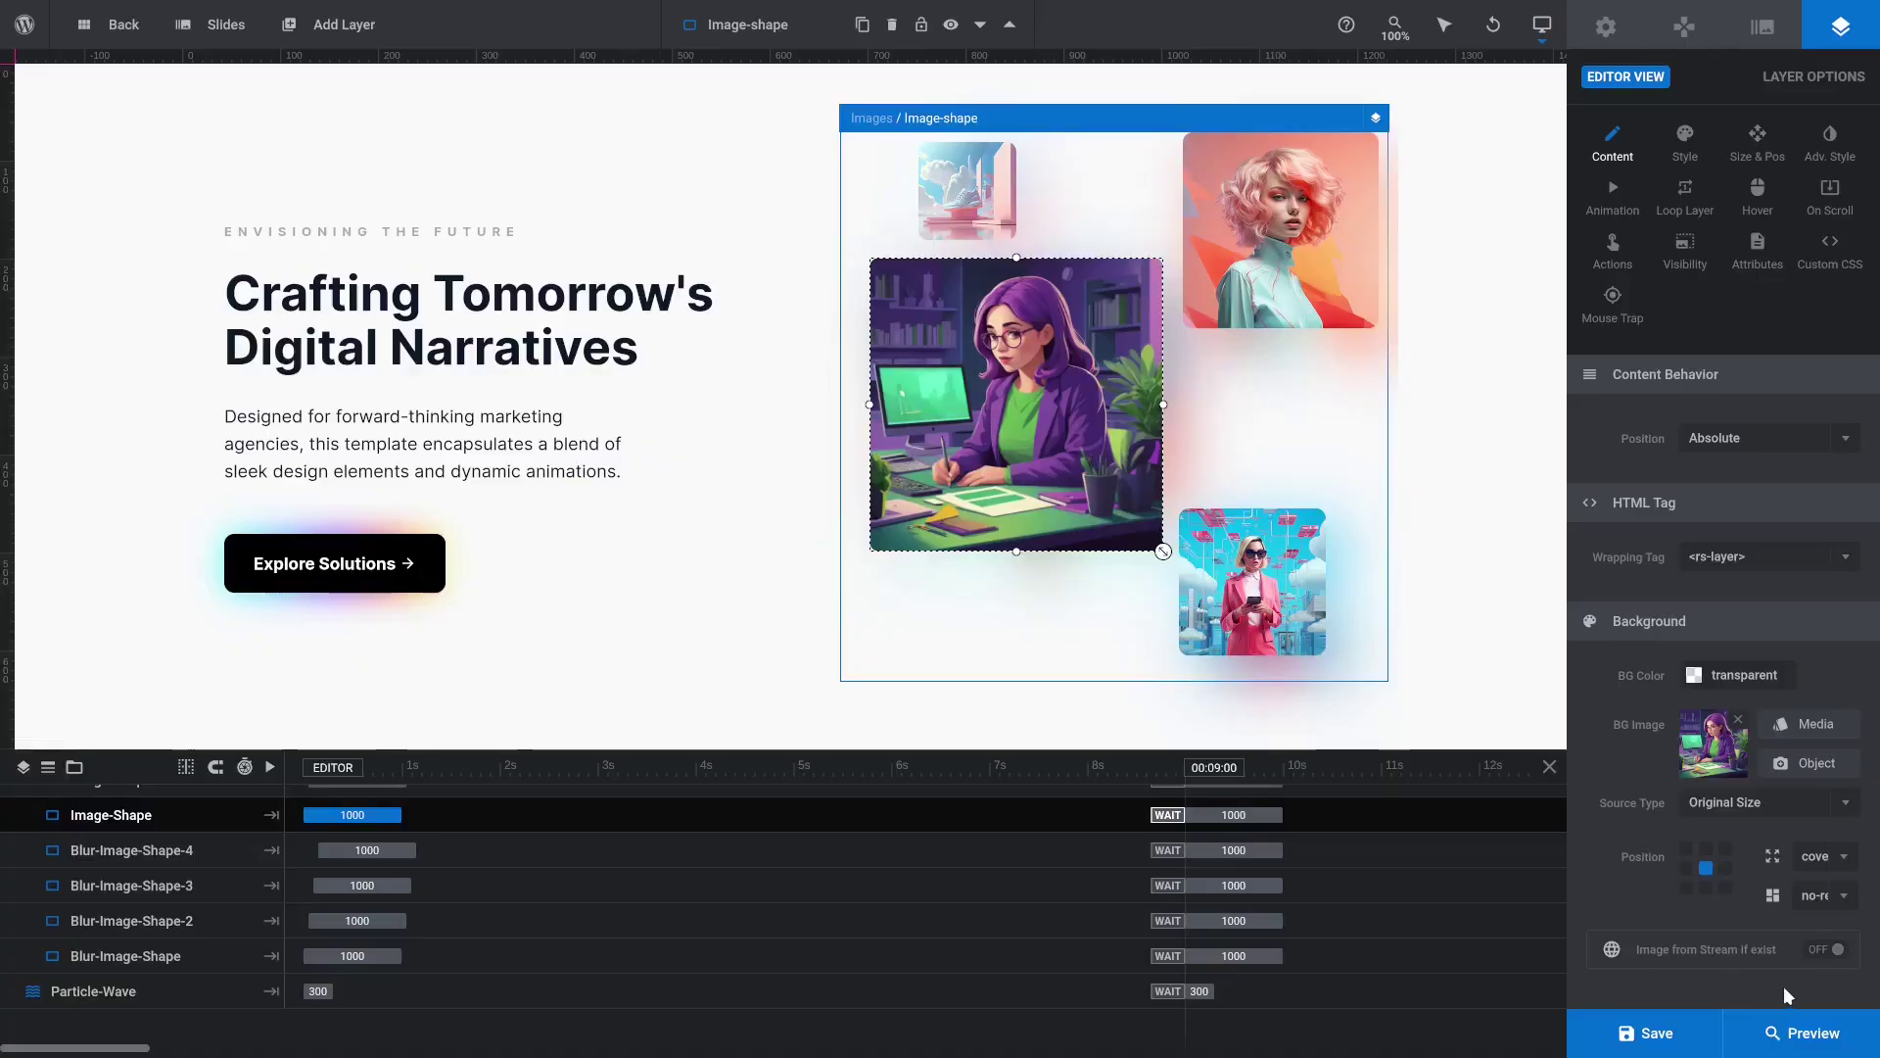
left_click(1055, 568)
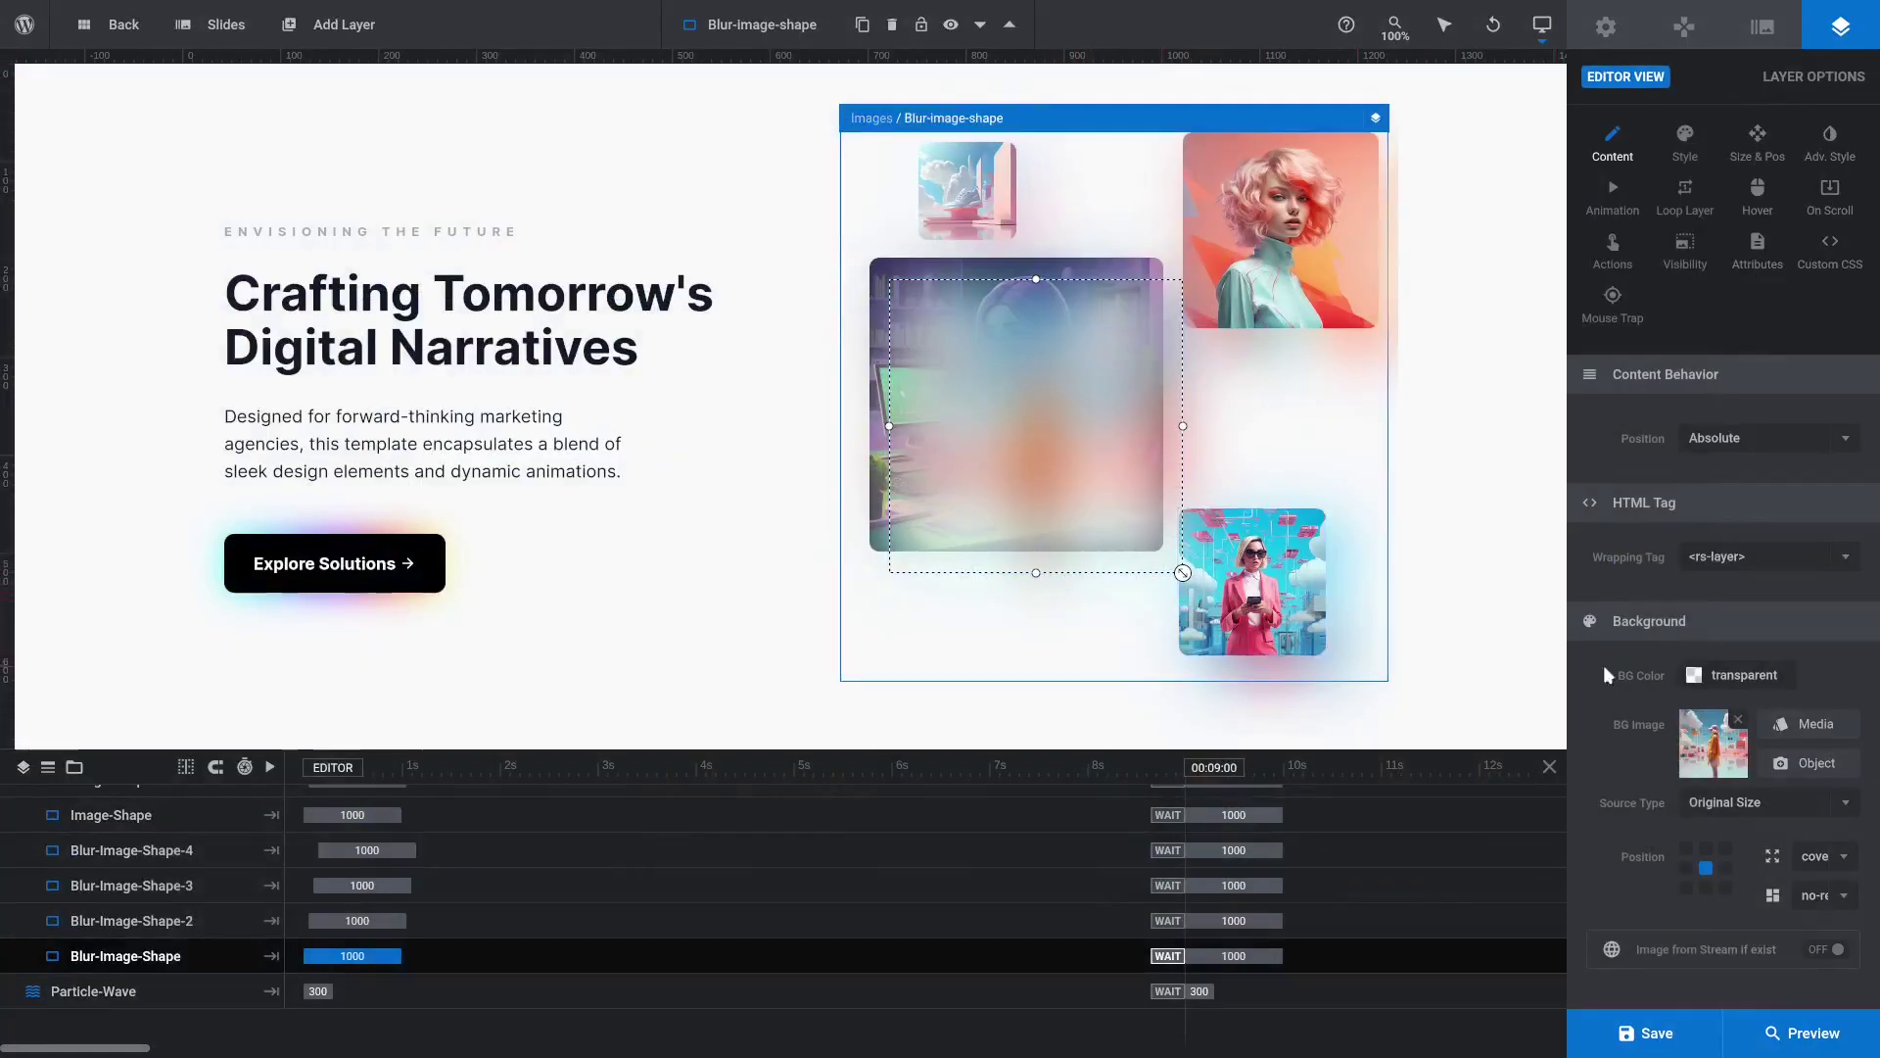
left_click(1810, 724)
left_click(283, 253)
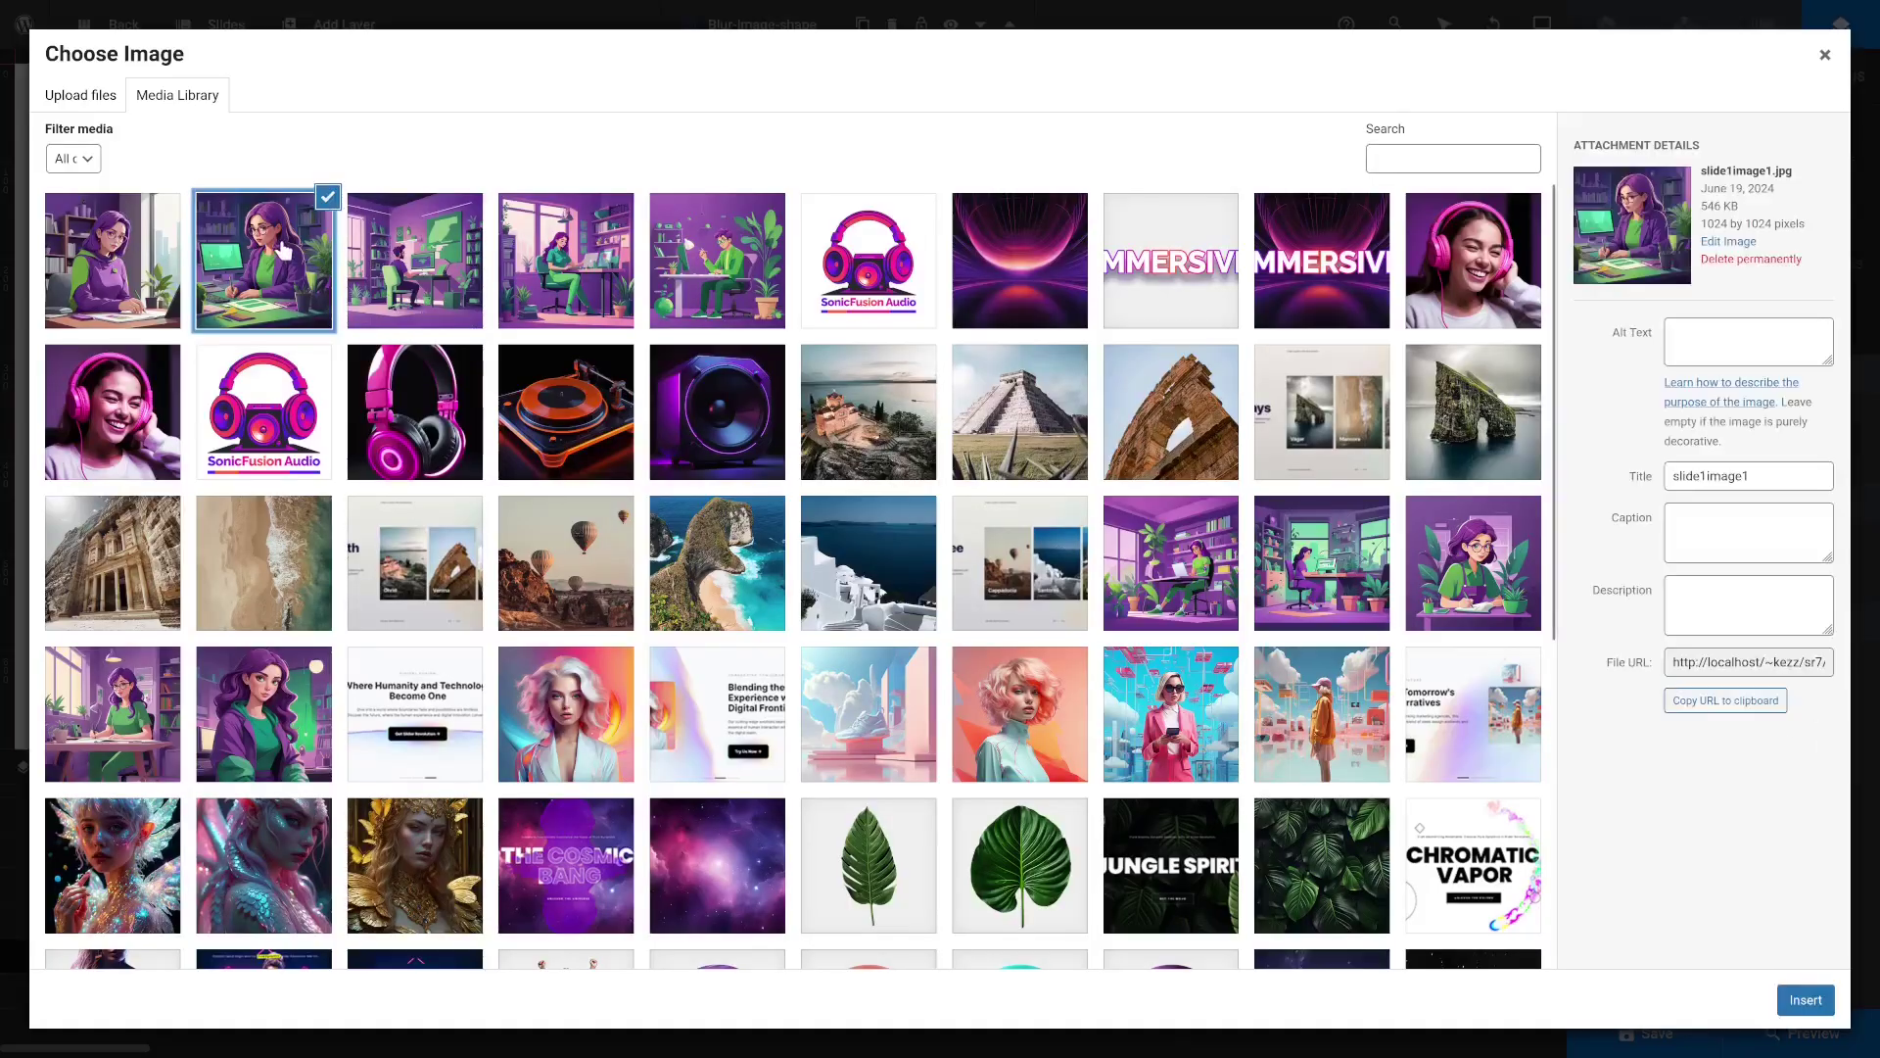
left_click(1805, 1003)
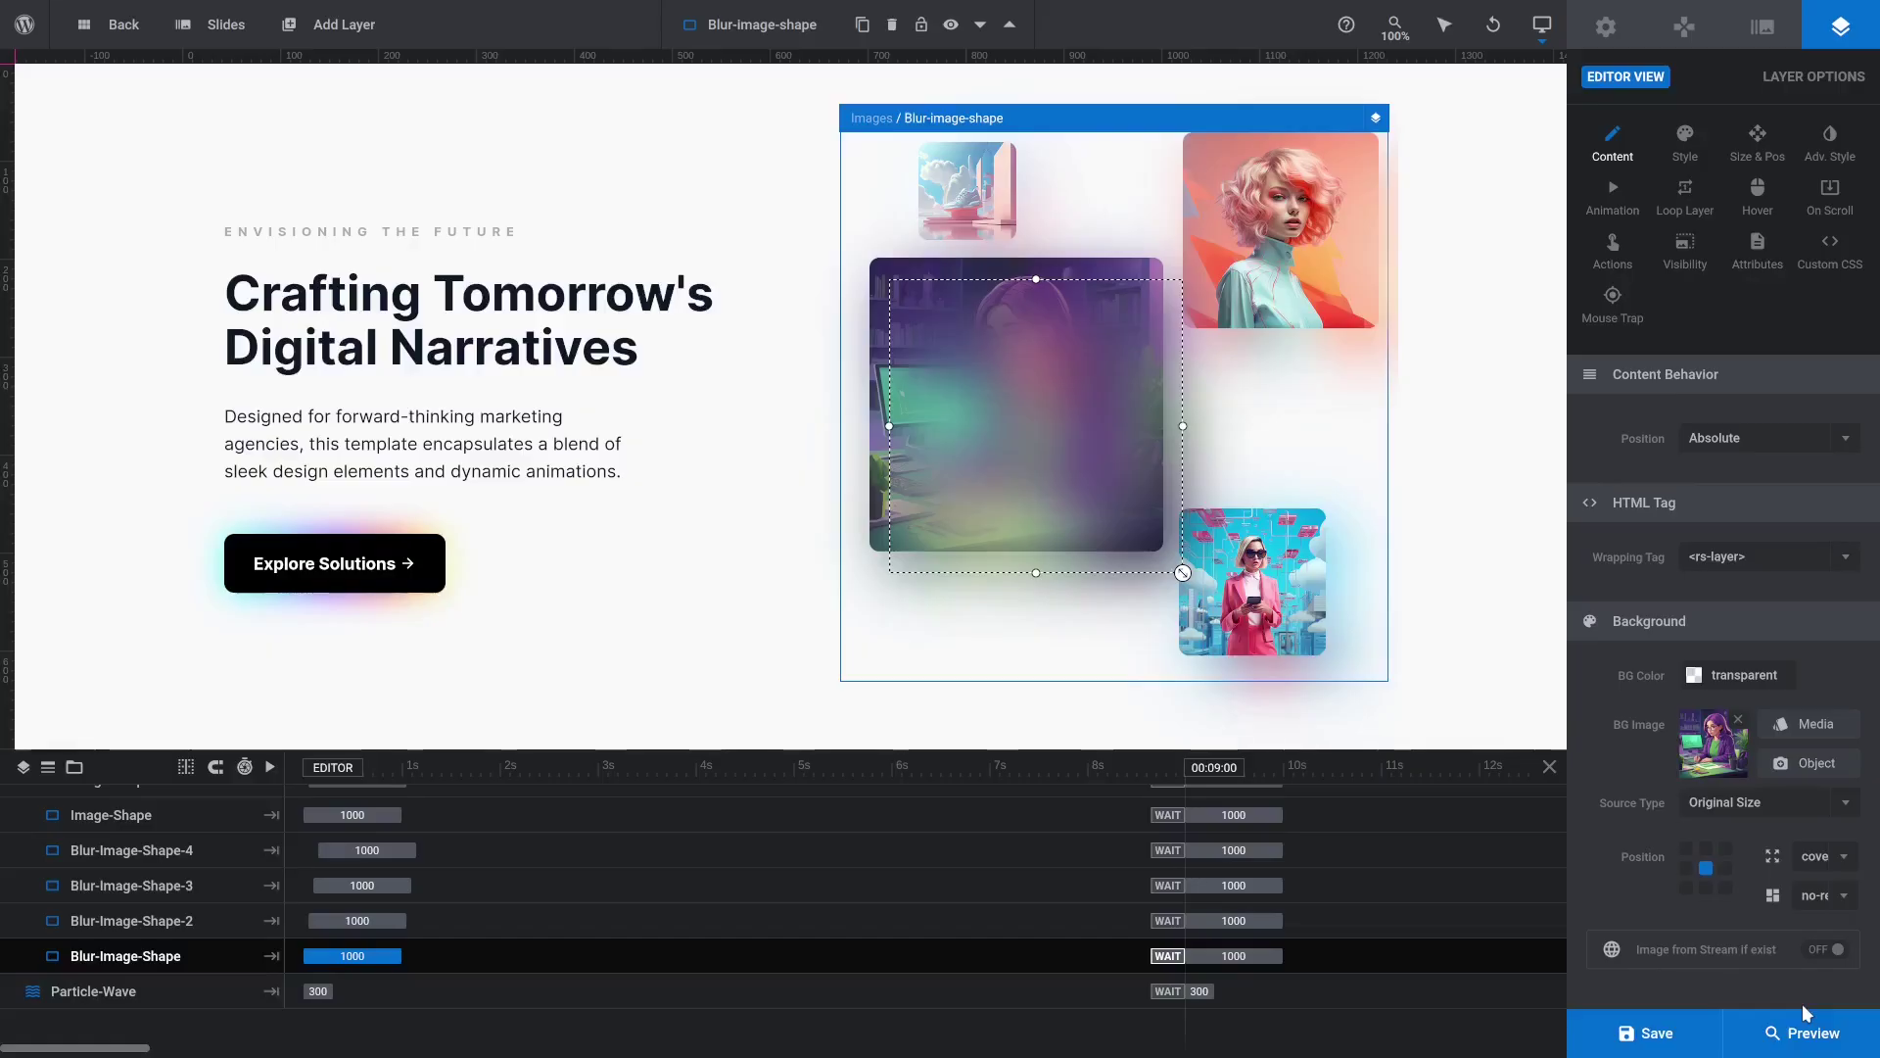
Step: Put the slide1image2 illustration into the top-right portrait image and its blurred glow
left_click(1418, 1004)
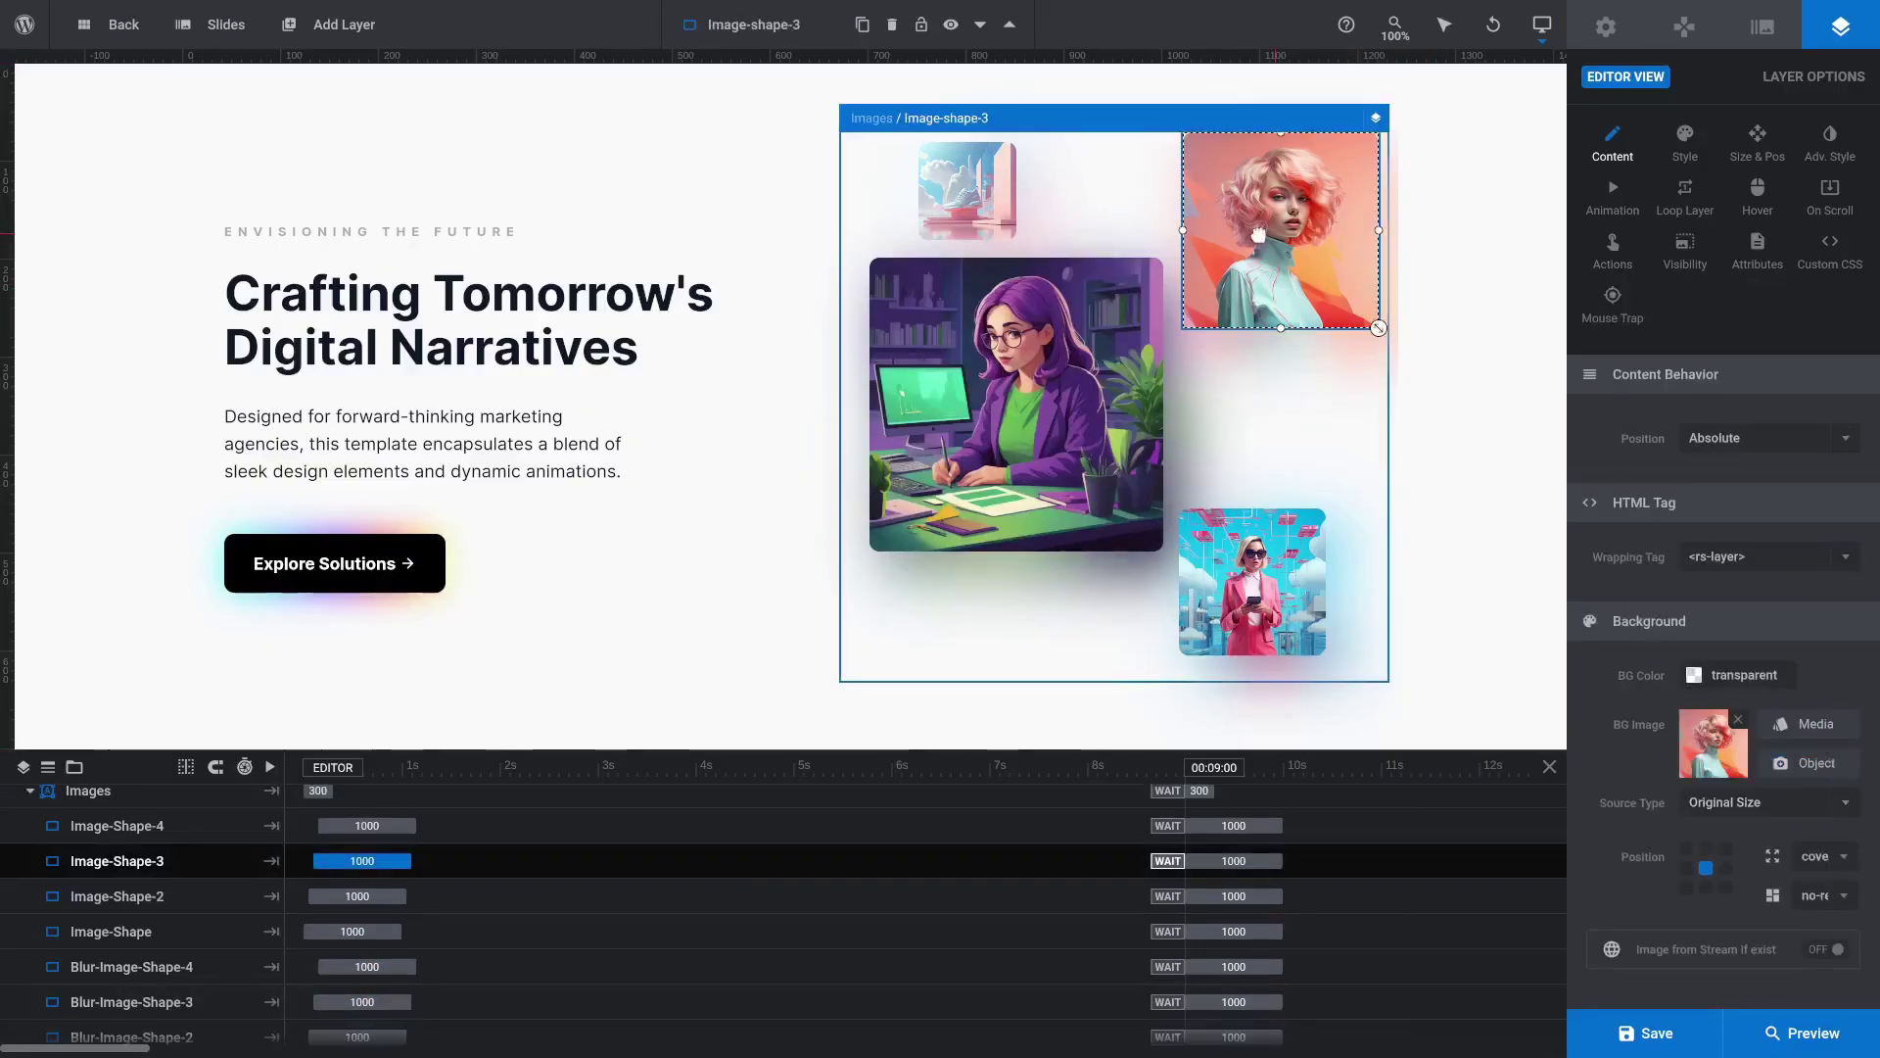
left_click(1792, 719)
left_click(416, 260)
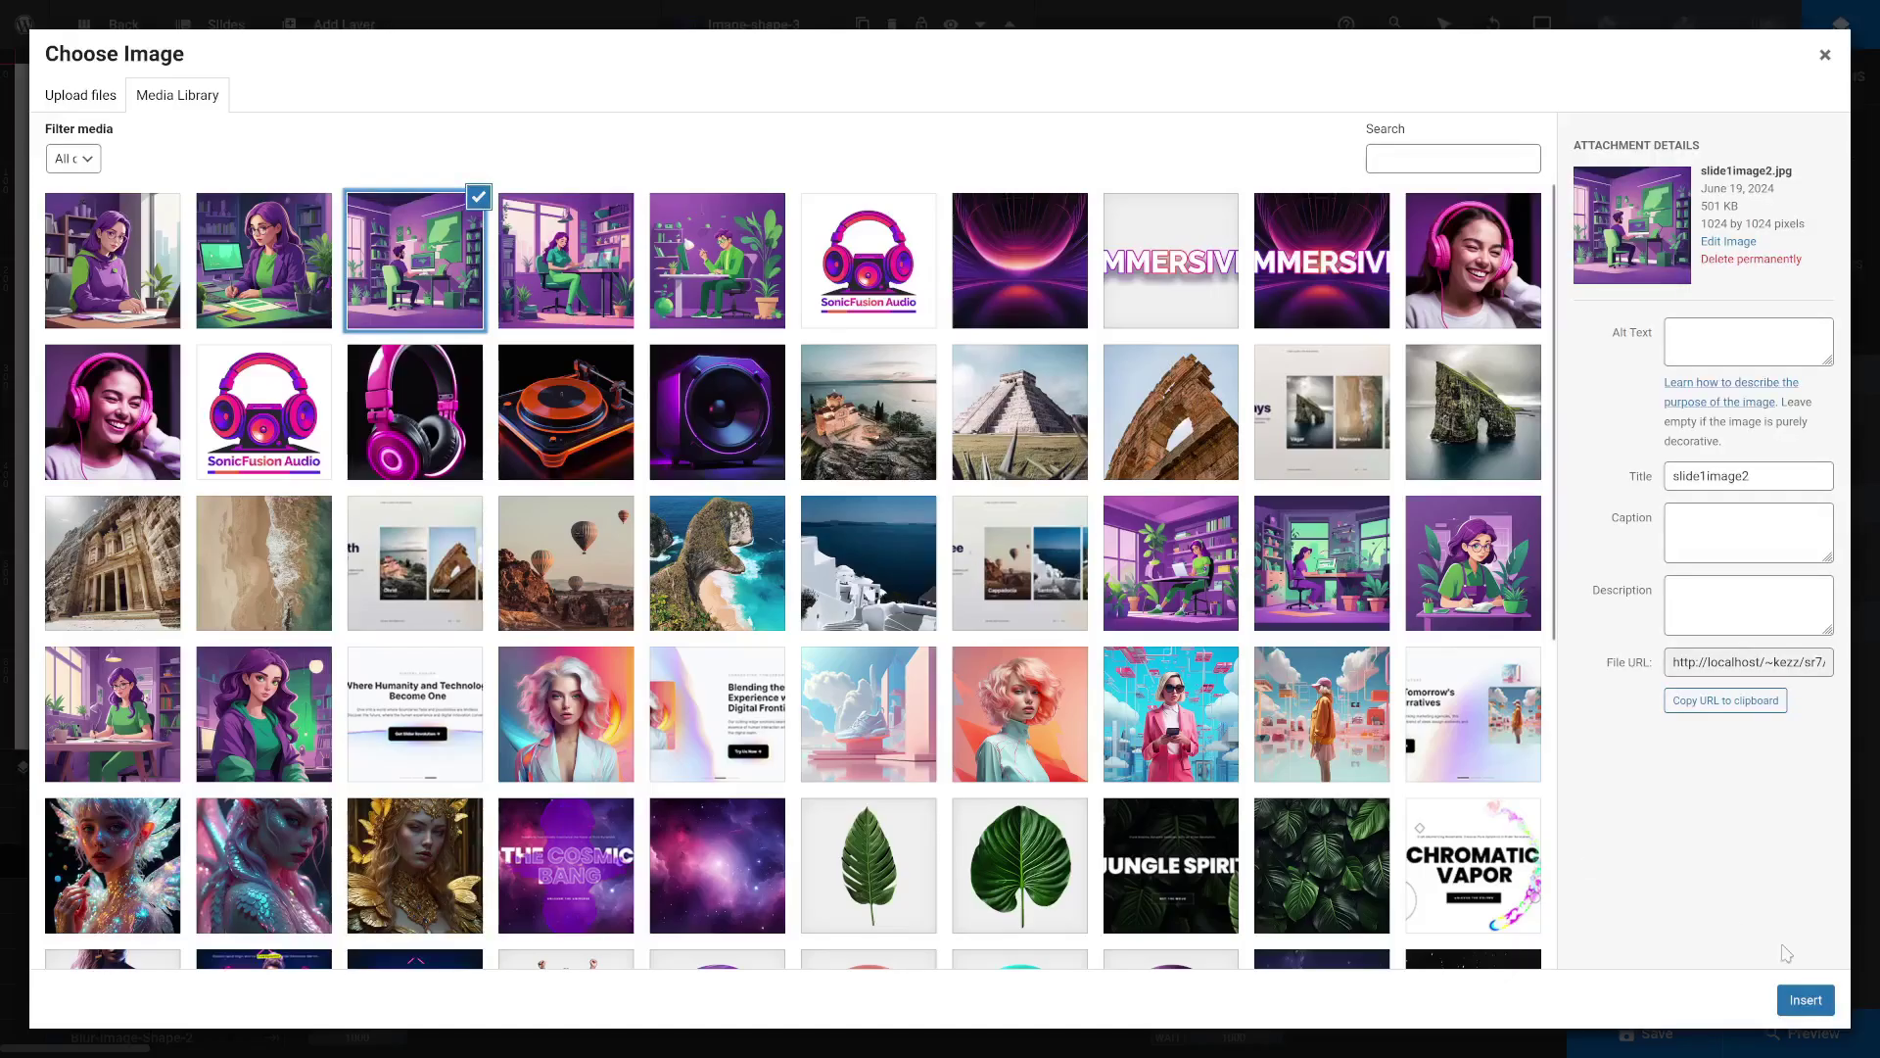
left_click(1805, 999)
left_click(1336, 351)
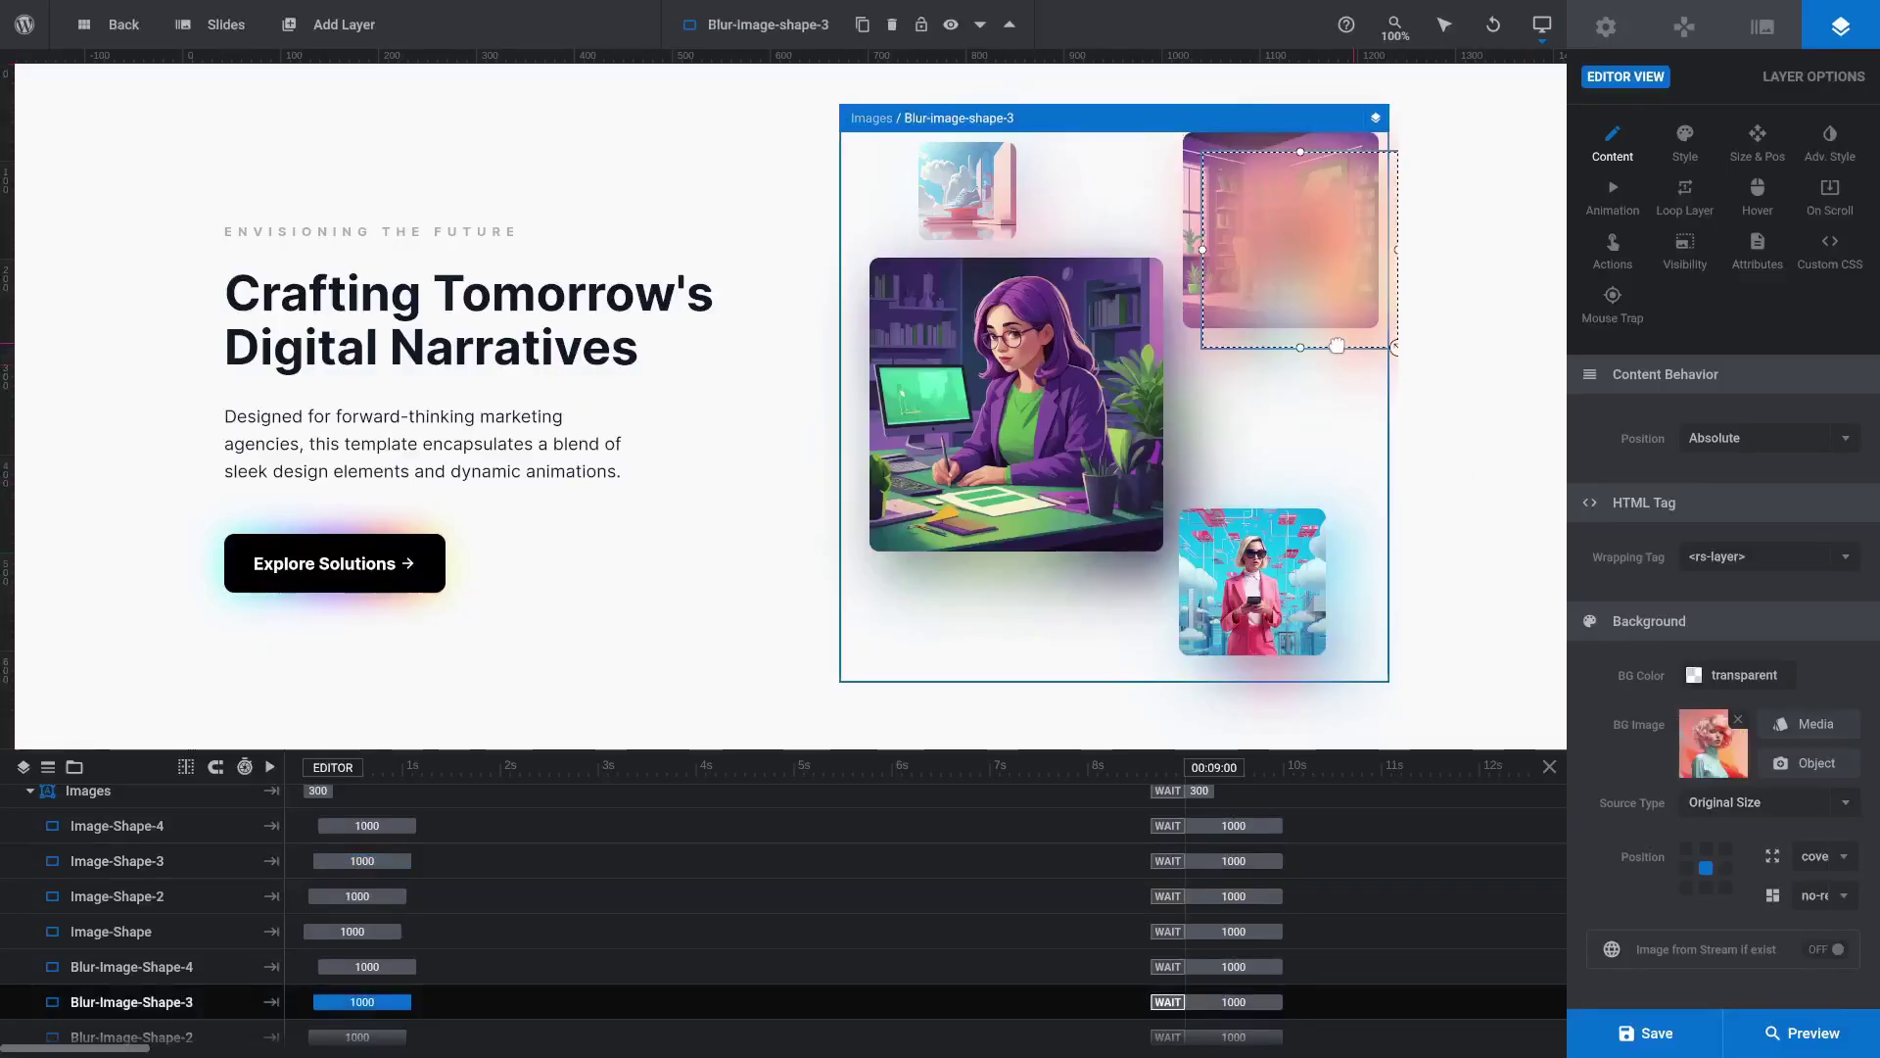
left_click(1814, 722)
left_click(405, 230)
left_click(1805, 999)
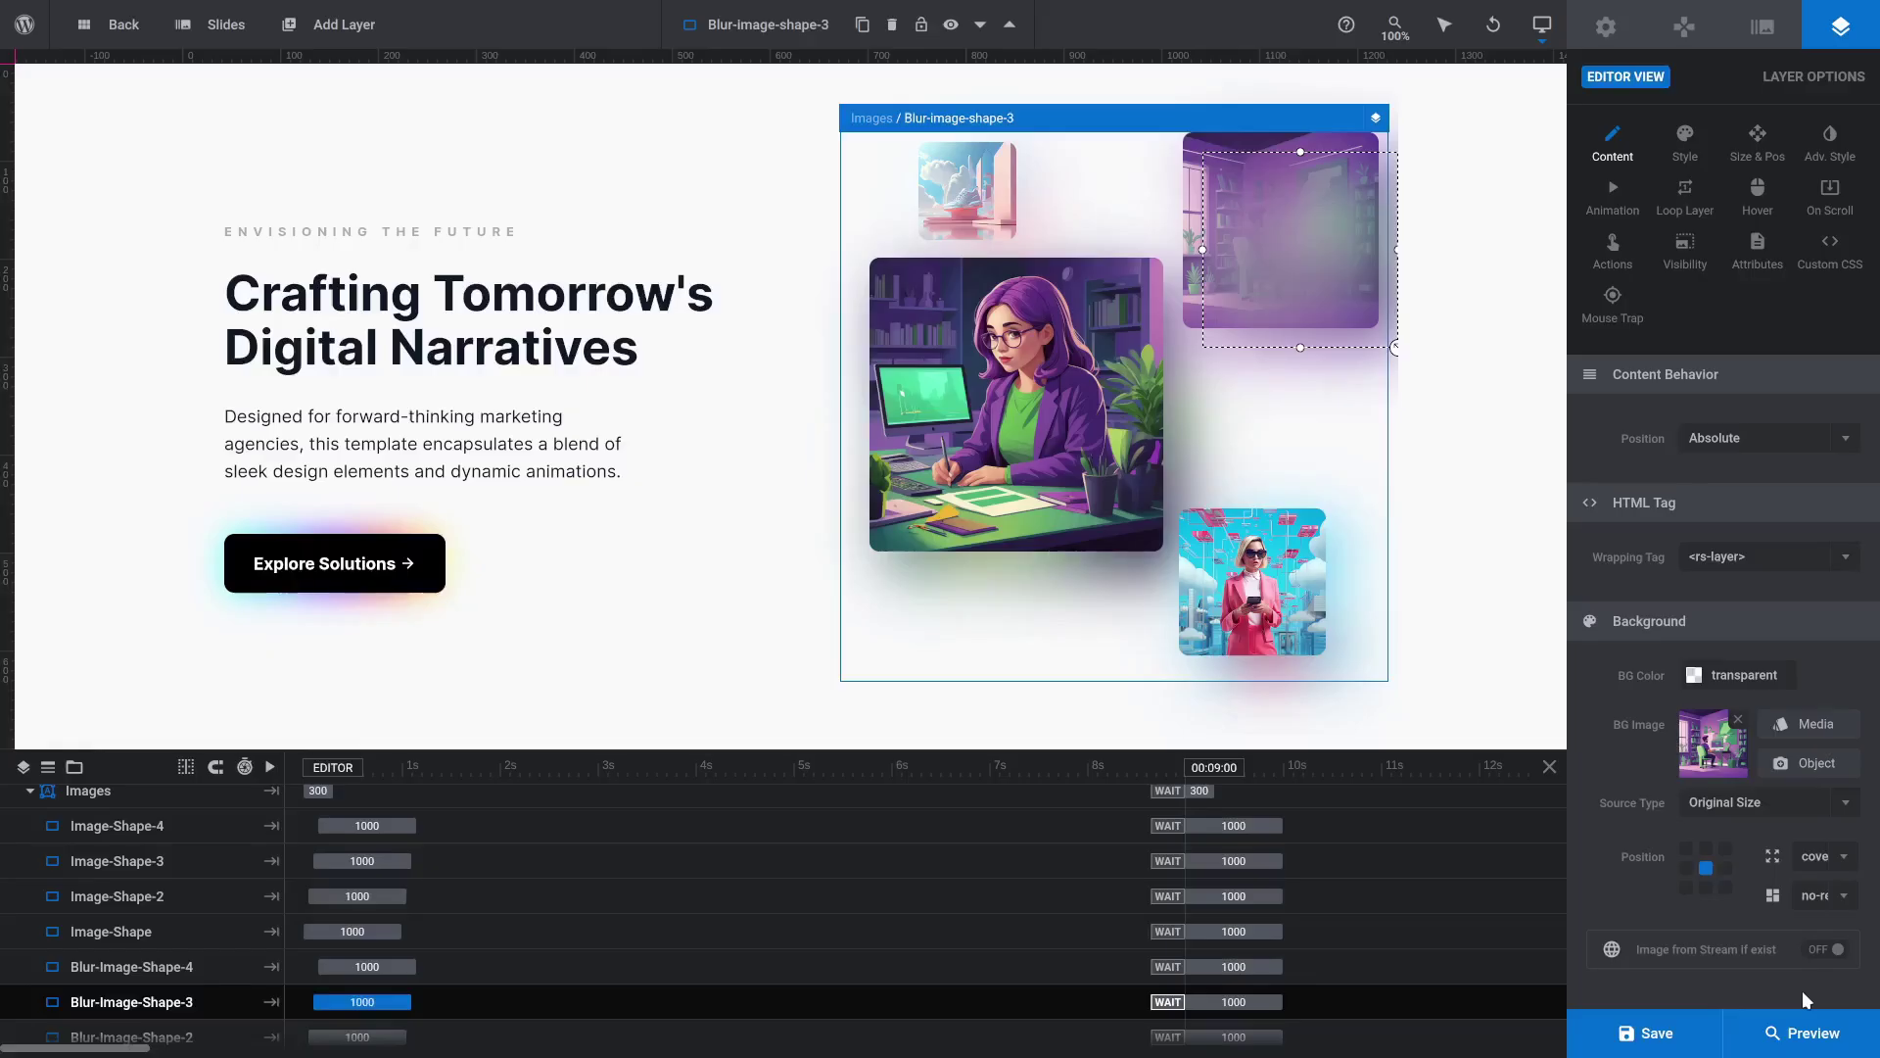
Step: Give Image-Shape-2 and its blurred copy the fourth vector character image
left_click(965, 190)
left_click(1790, 725)
left_click(566, 260)
left_click(1805, 998)
left_click(1264, 587)
left_click(1797, 730)
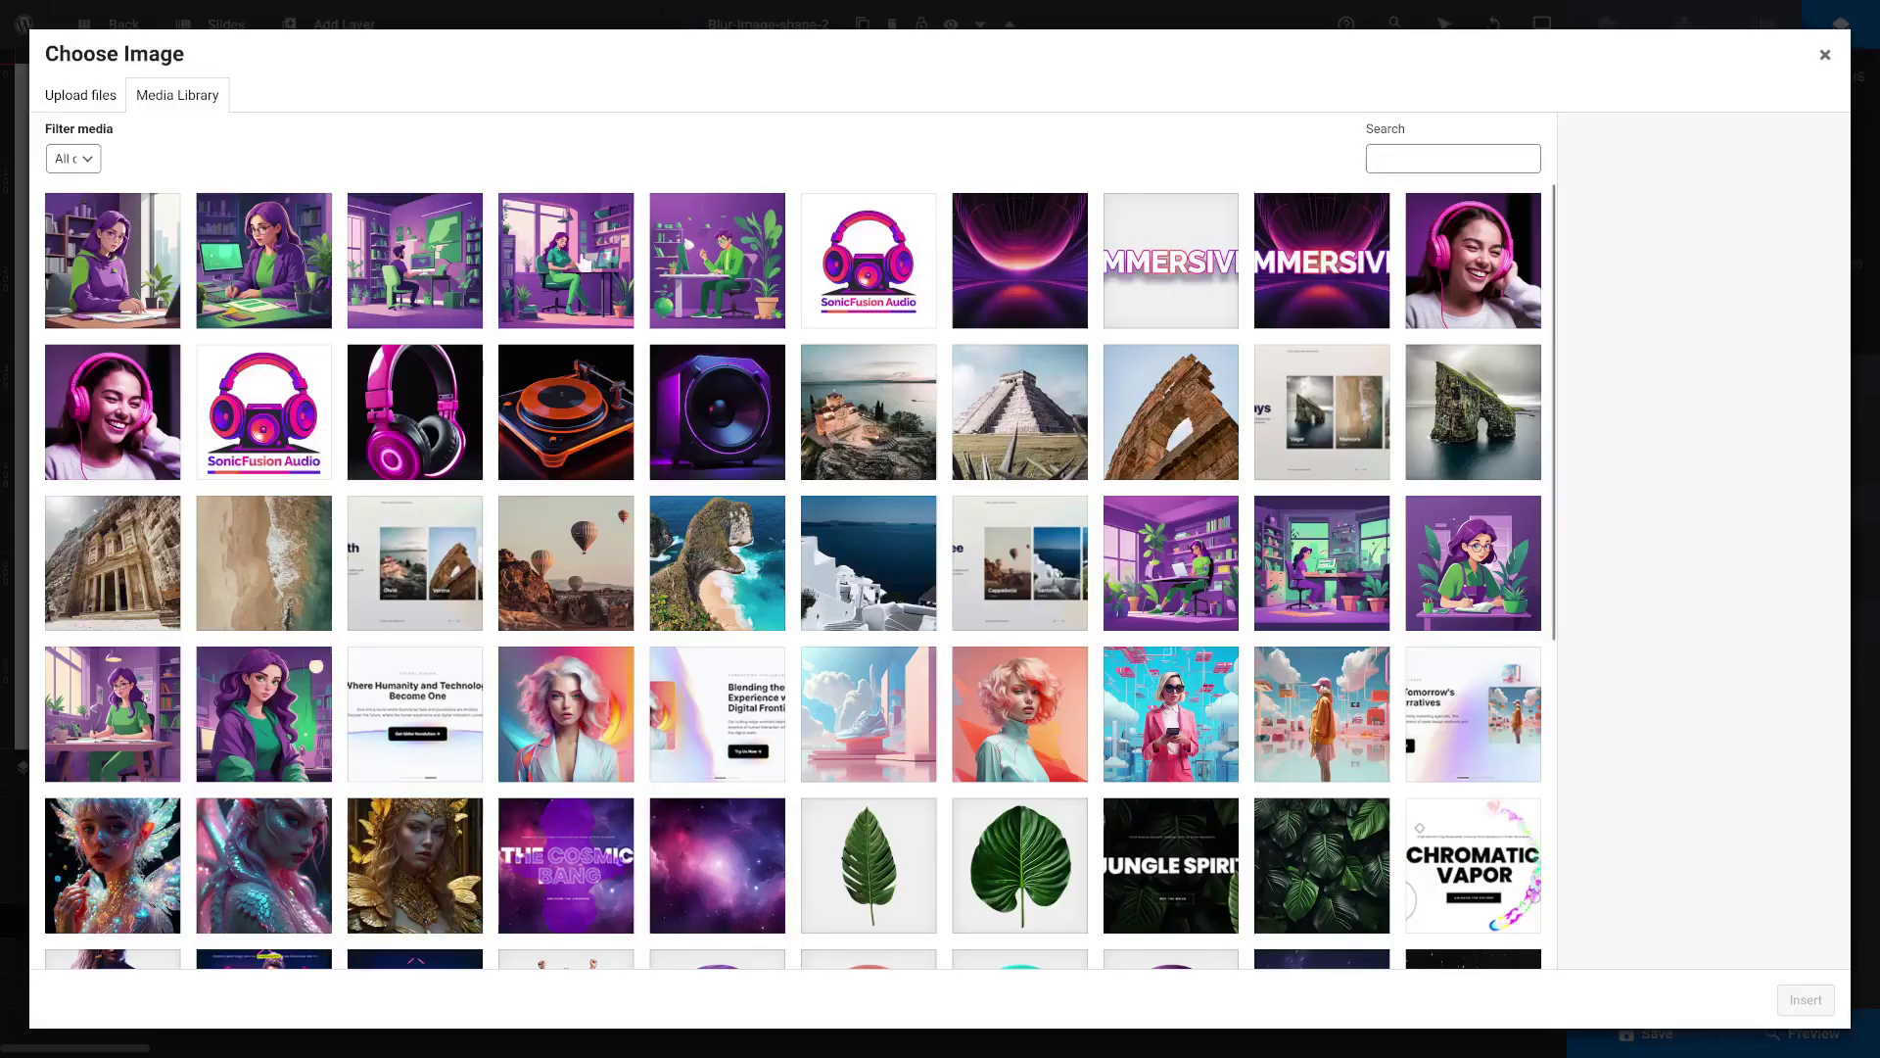
left_click(566, 261)
left_click(1804, 999)
Step: Give the small top image shape and its blurred glow copy the fifth vector character image
left_click(945, 192)
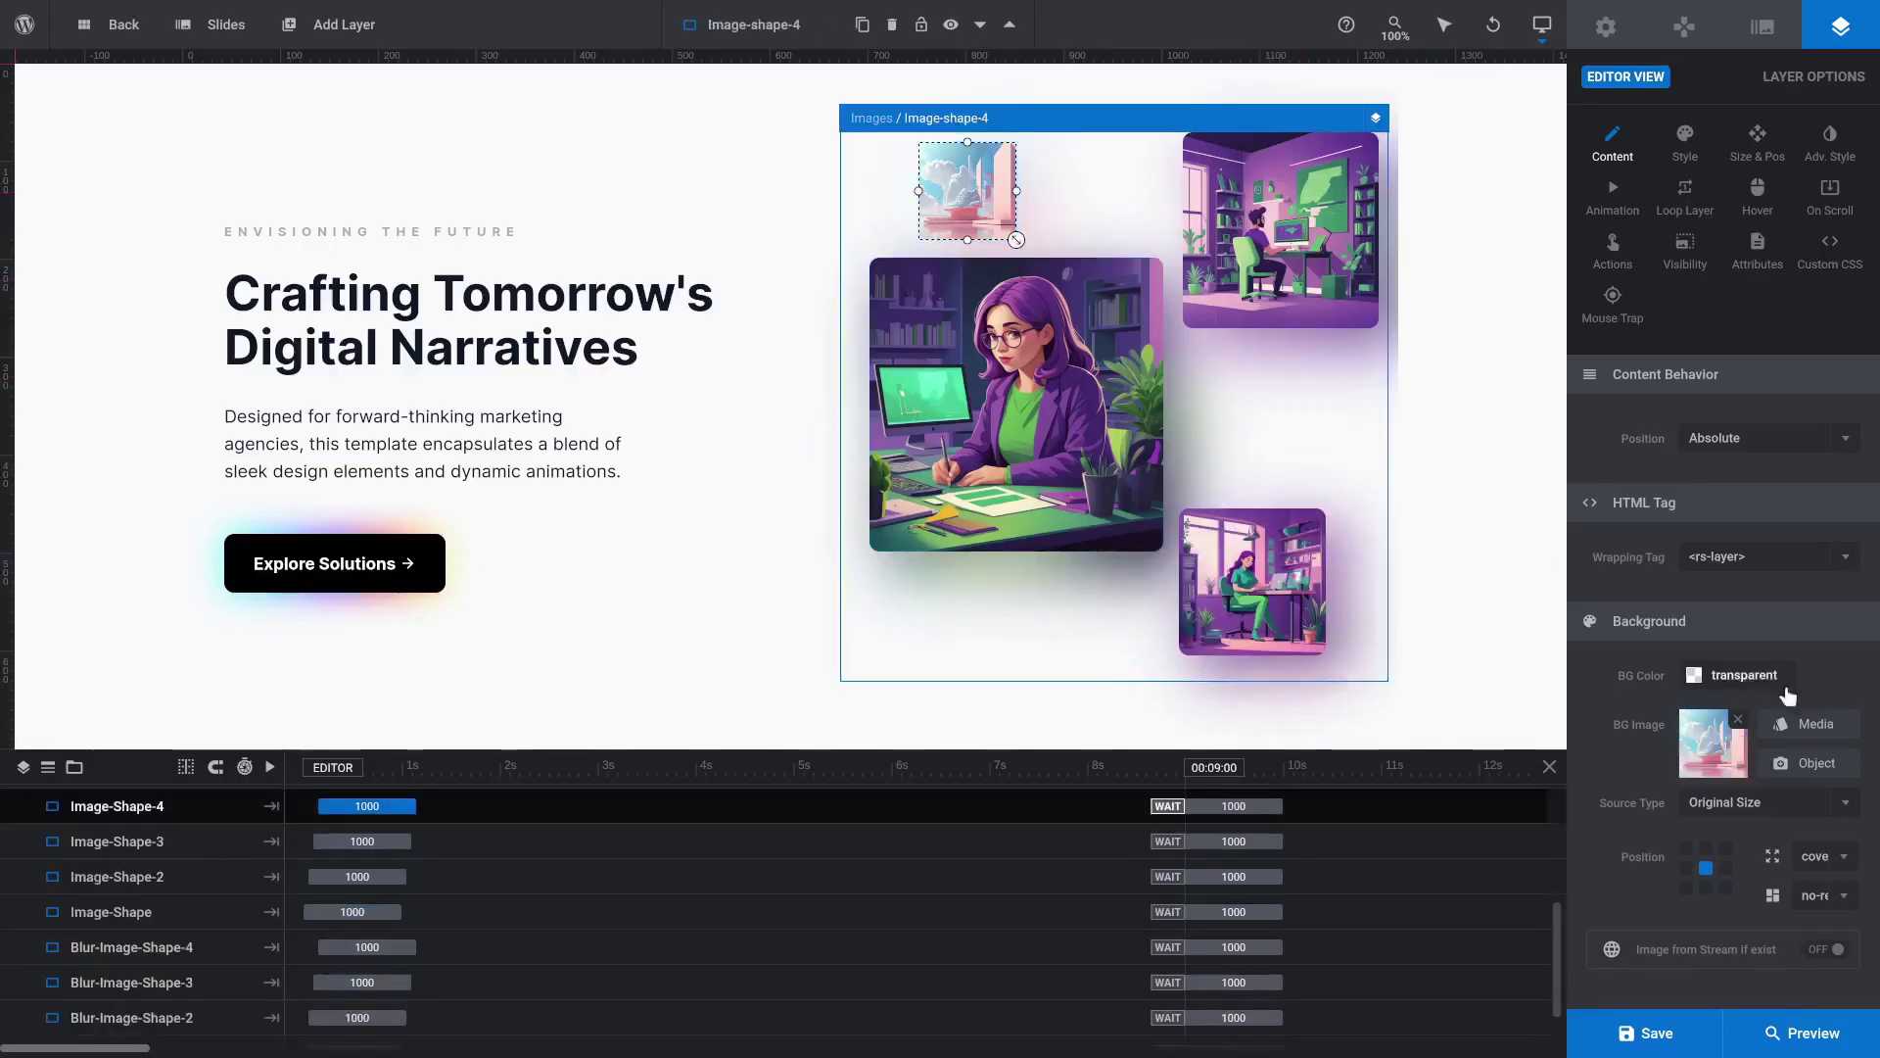
left_click(1798, 724)
left_click(717, 261)
left_click(1805, 999)
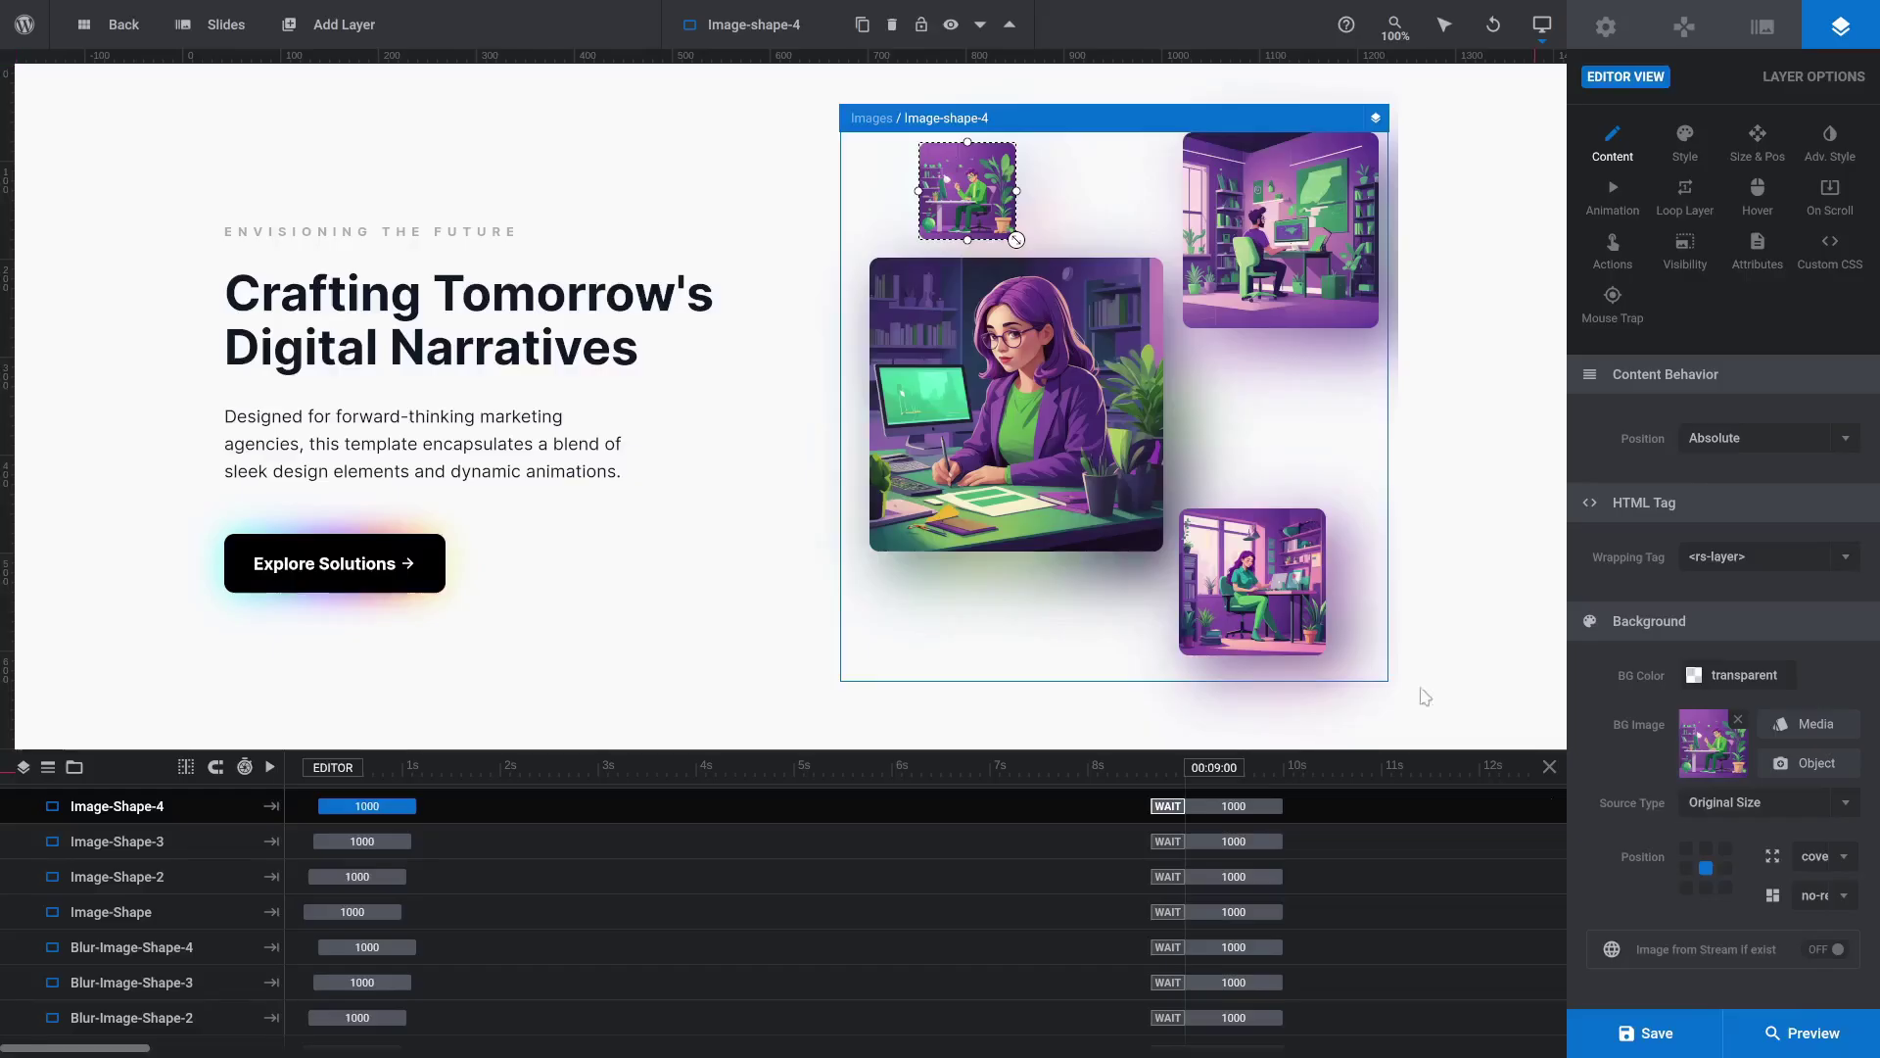
left_click(989, 200)
left_click(1805, 739)
left_click(696, 264)
left_click(1805, 998)
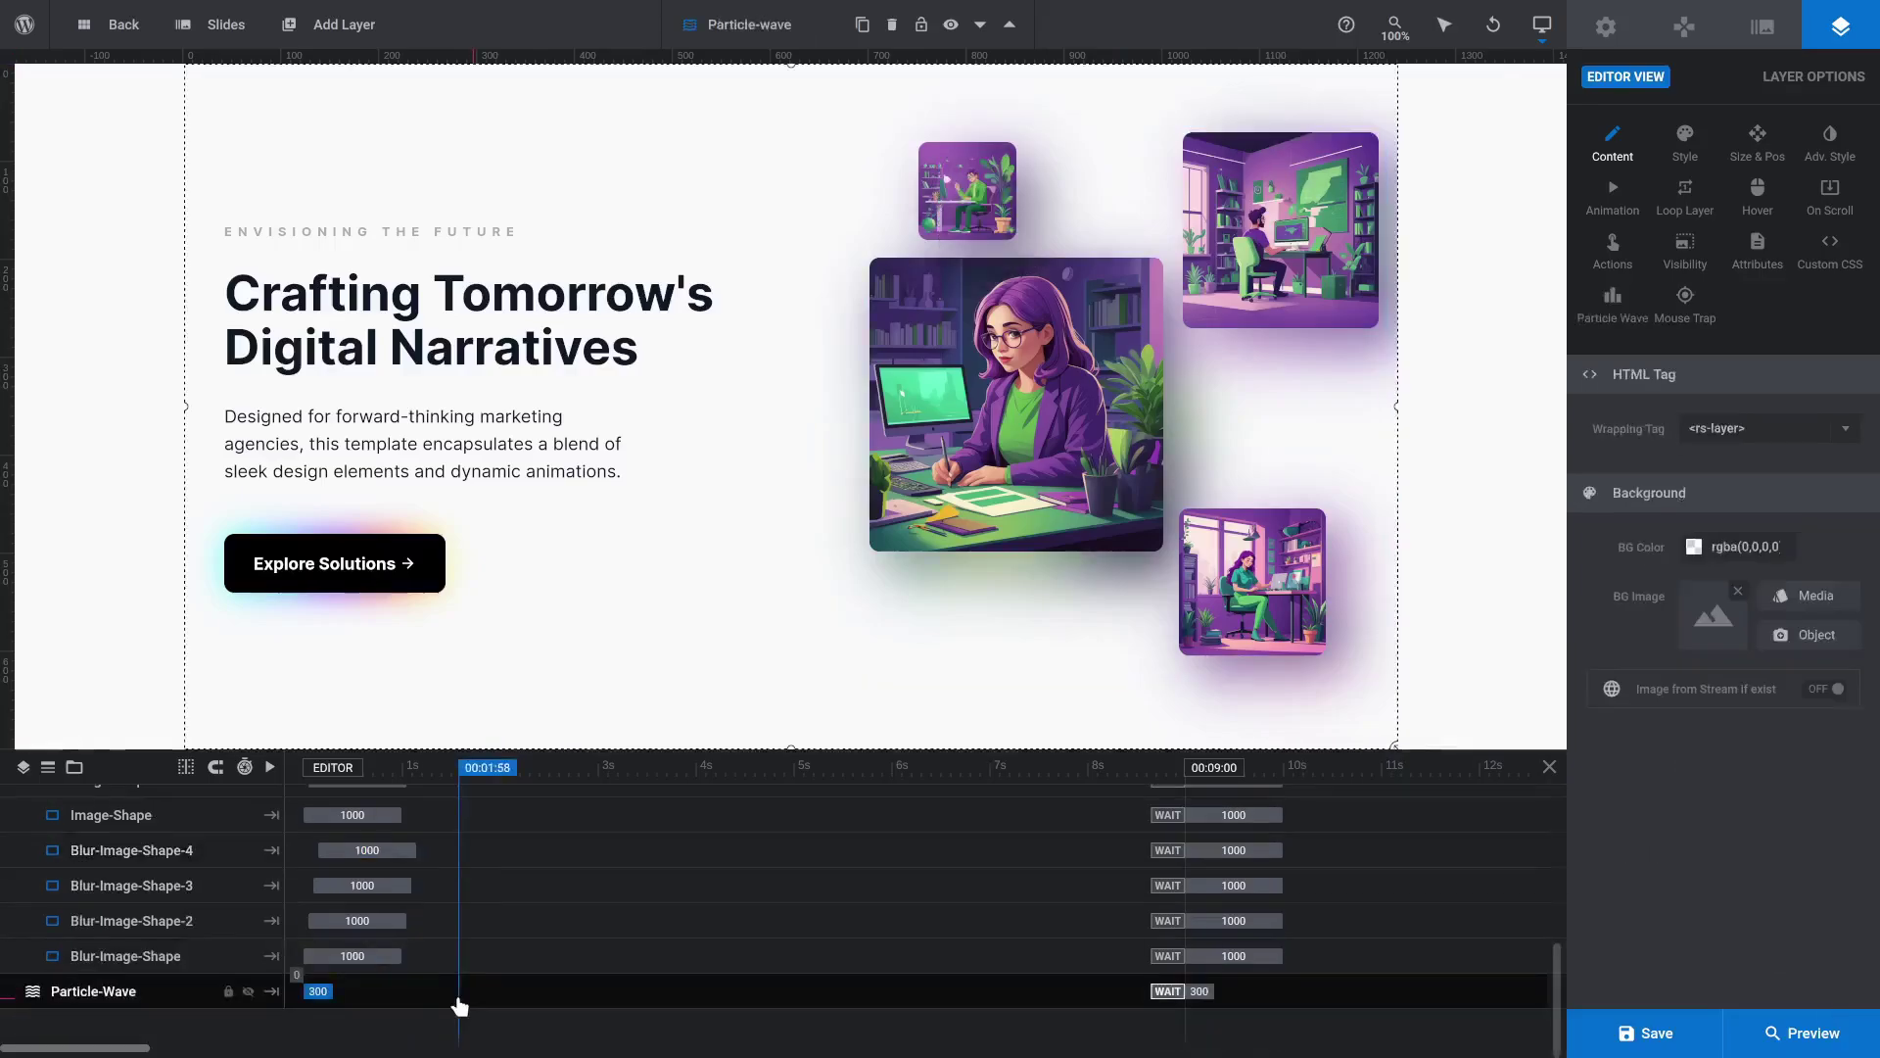
Step: Set the Button-Shadow gradient's first stops to #58b79e and #79fc91, removing the middle stop
left_click(167, 1019)
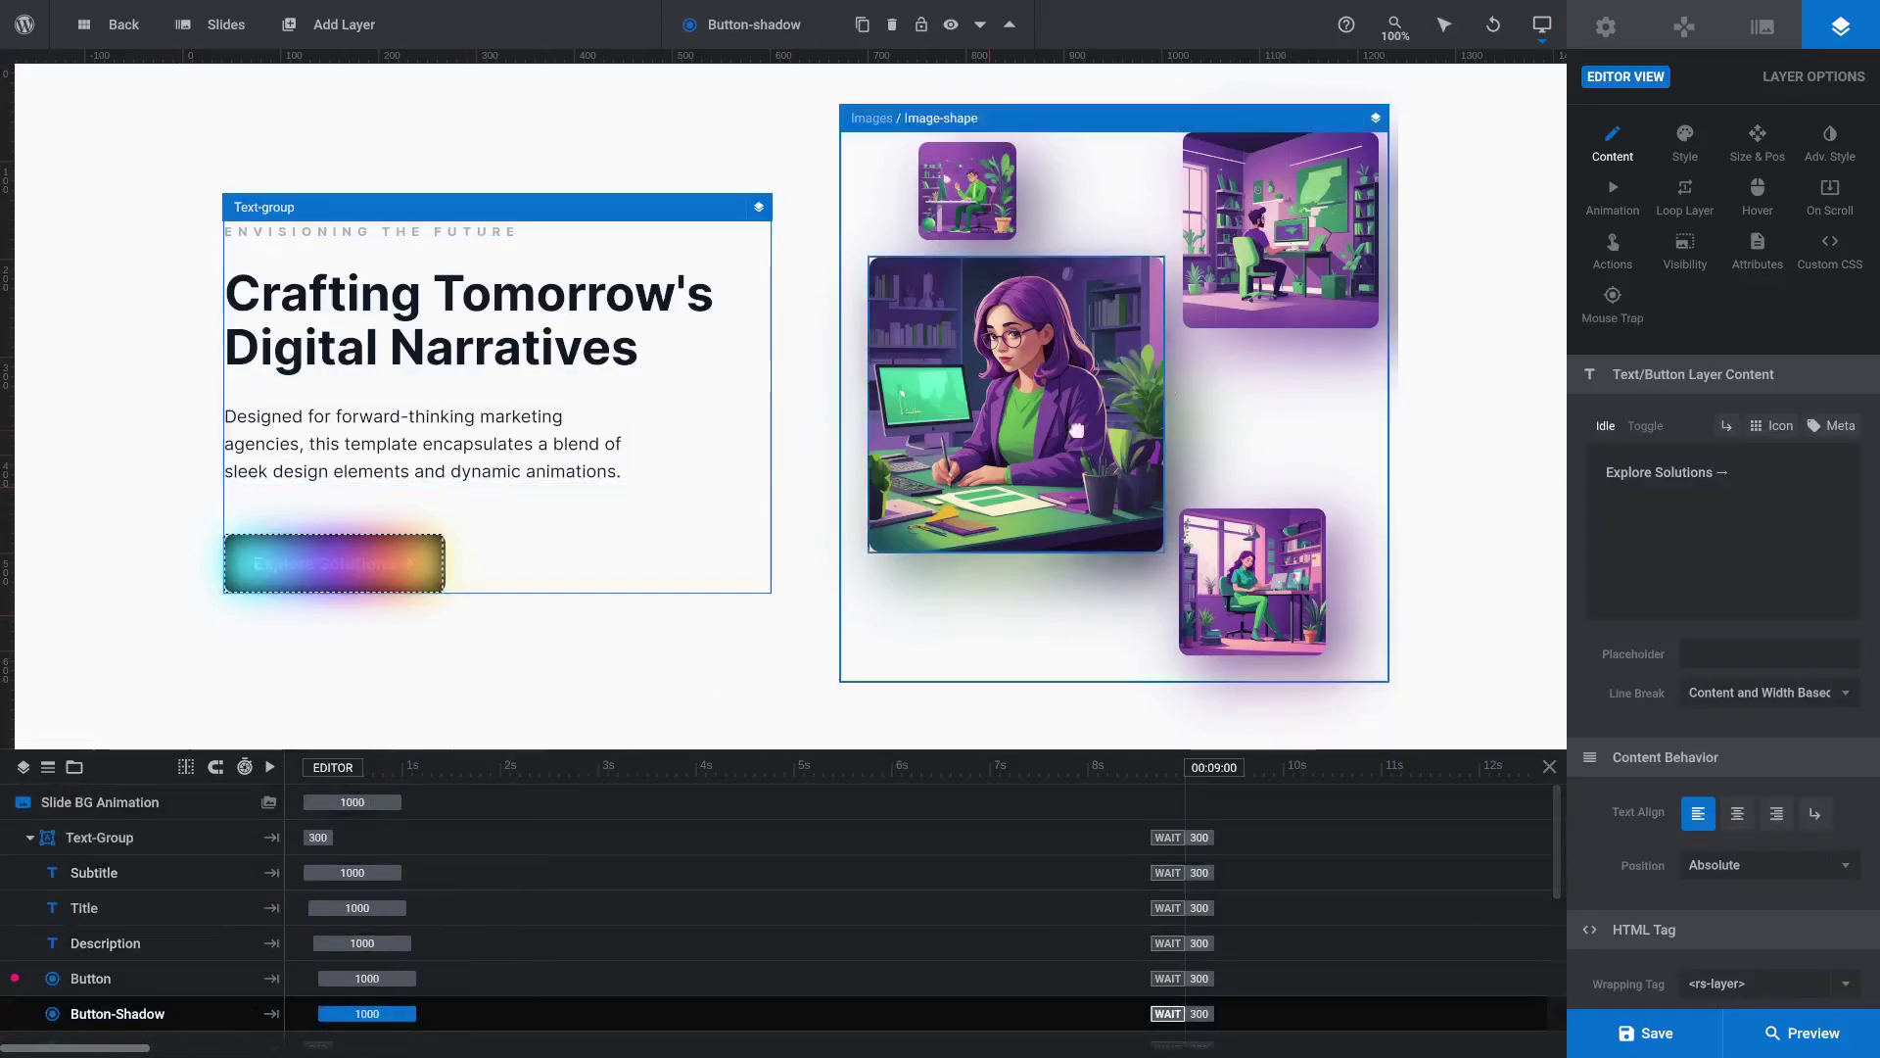
left_click(1702, 135)
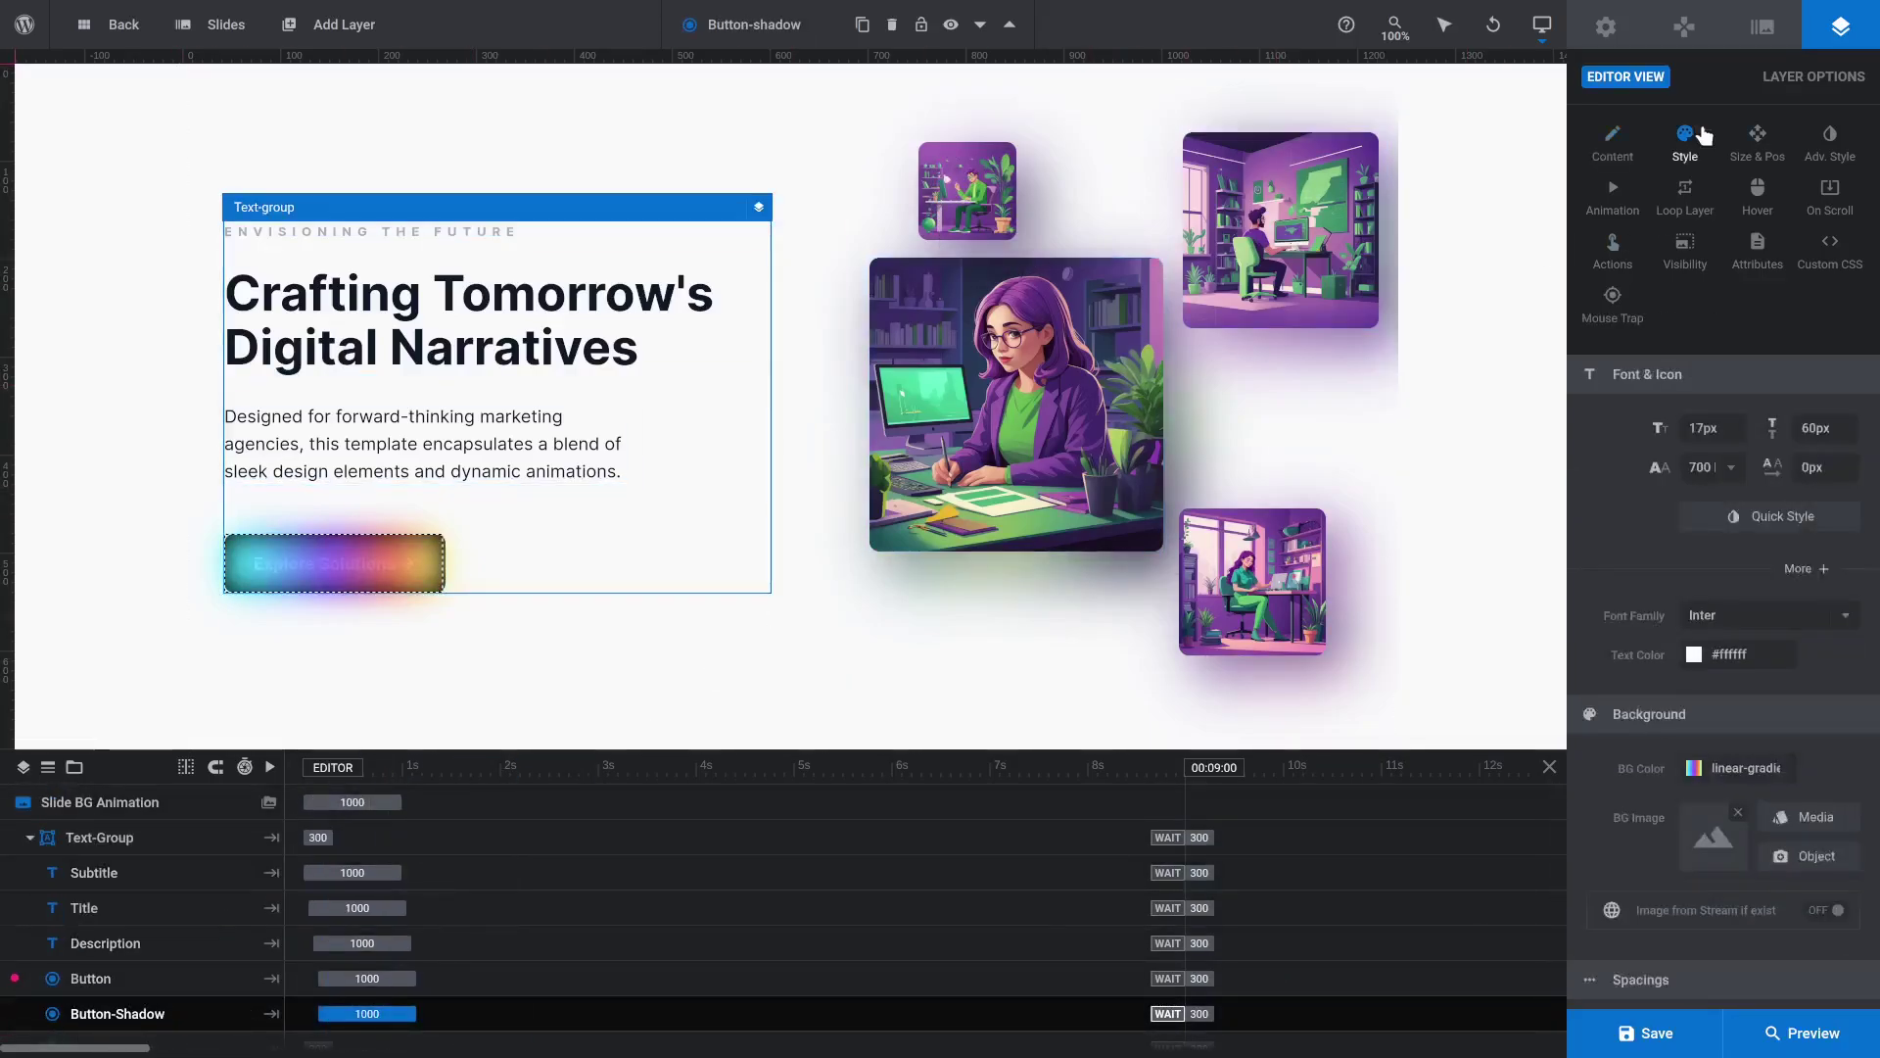
left_click(1693, 769)
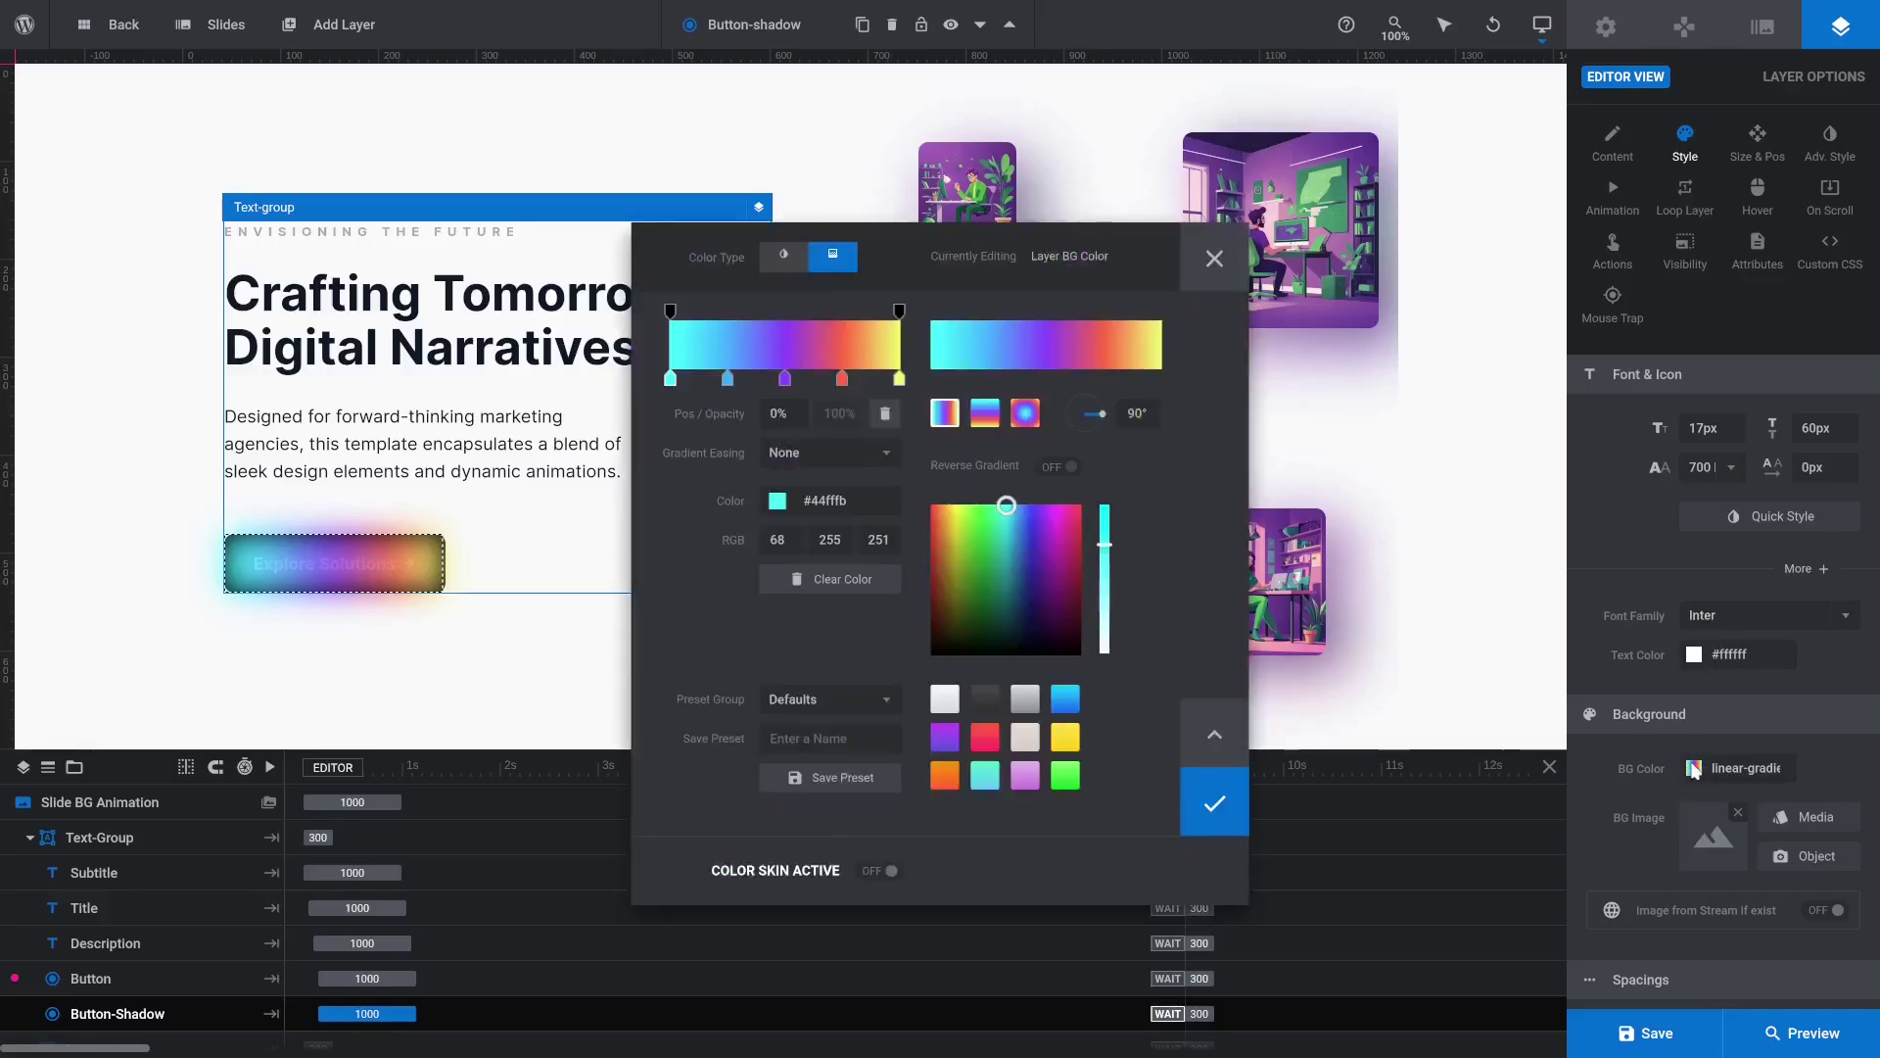
type("##58b79e")
key("Return")
left_click(727, 378)
left_click(750, 501)
key("Return")
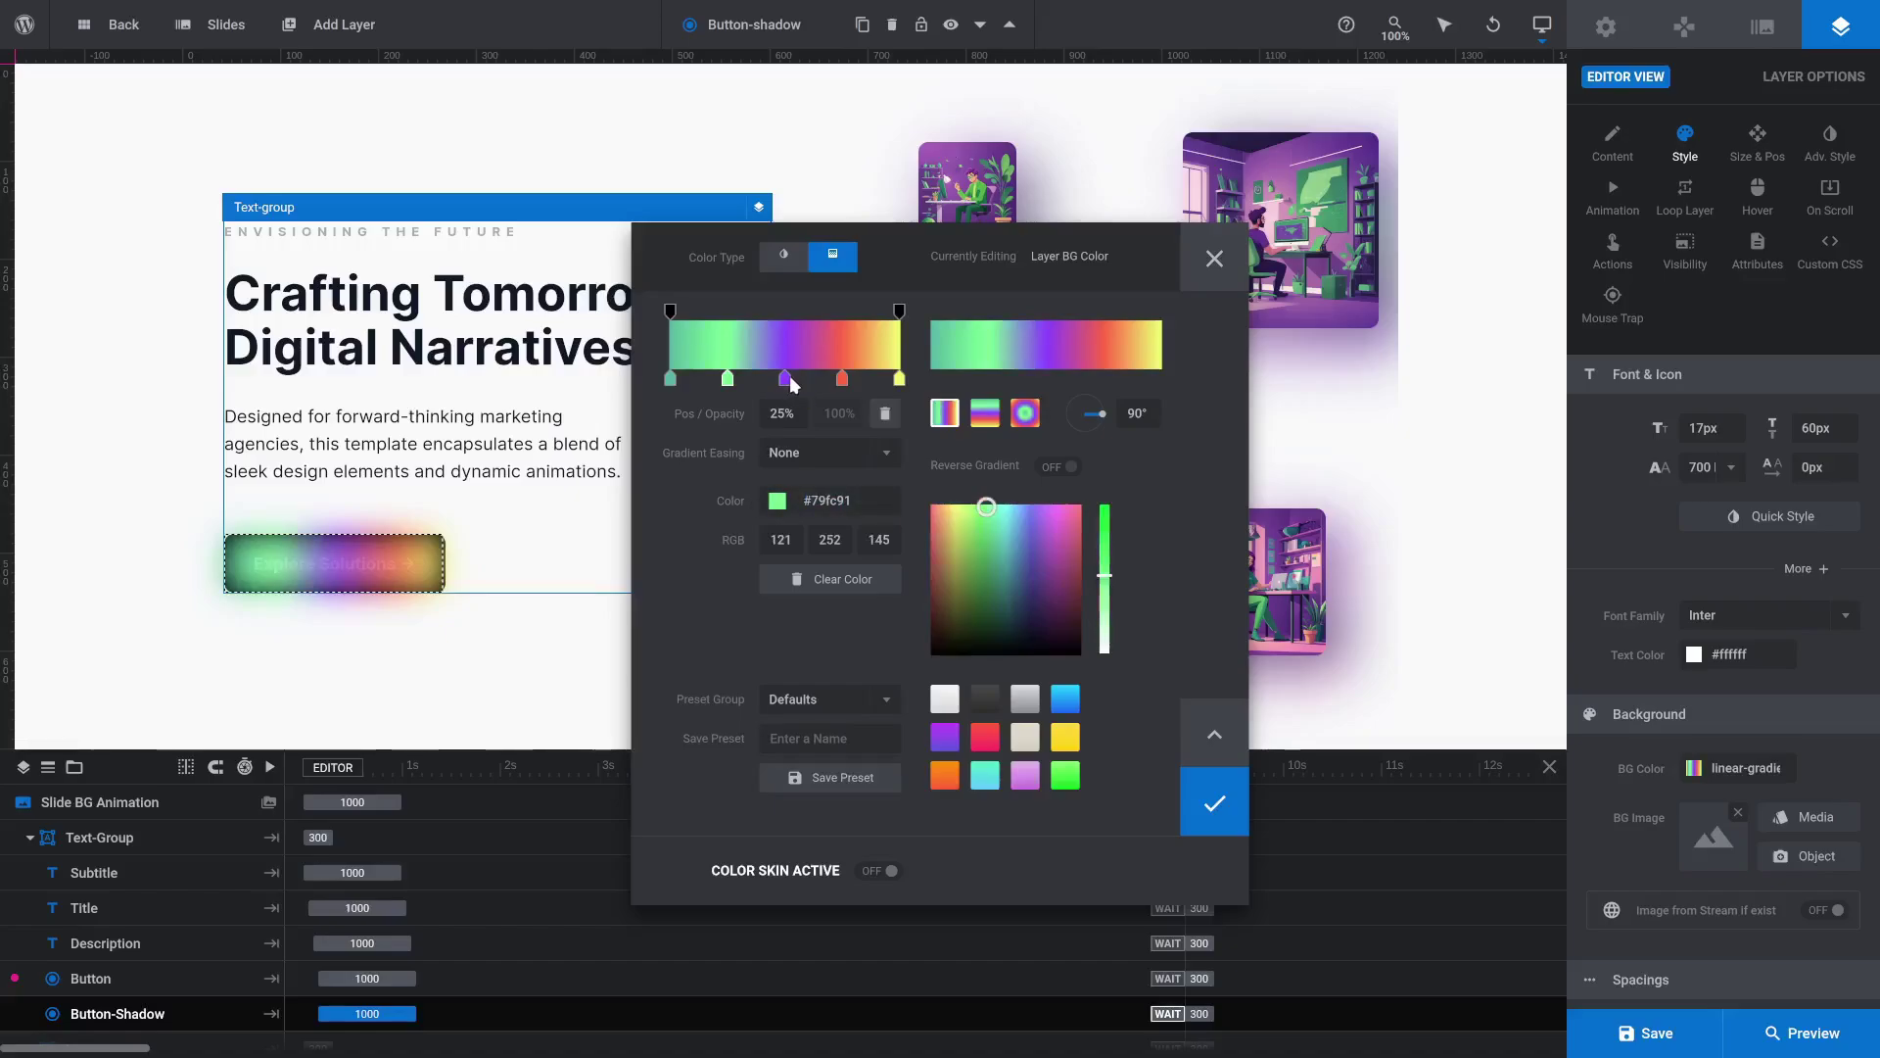
left_click_drag(790, 380, 782, 463)
Step: Make the last stops #e87aff and #9056ce, placing green at 42% and pink at 64%
left_click(842, 378)
left_click(826, 501)
type("#e87aff")
key("Return")
left_click(899, 378)
left_click(873, 493)
type("#9056ce")
key("Return")
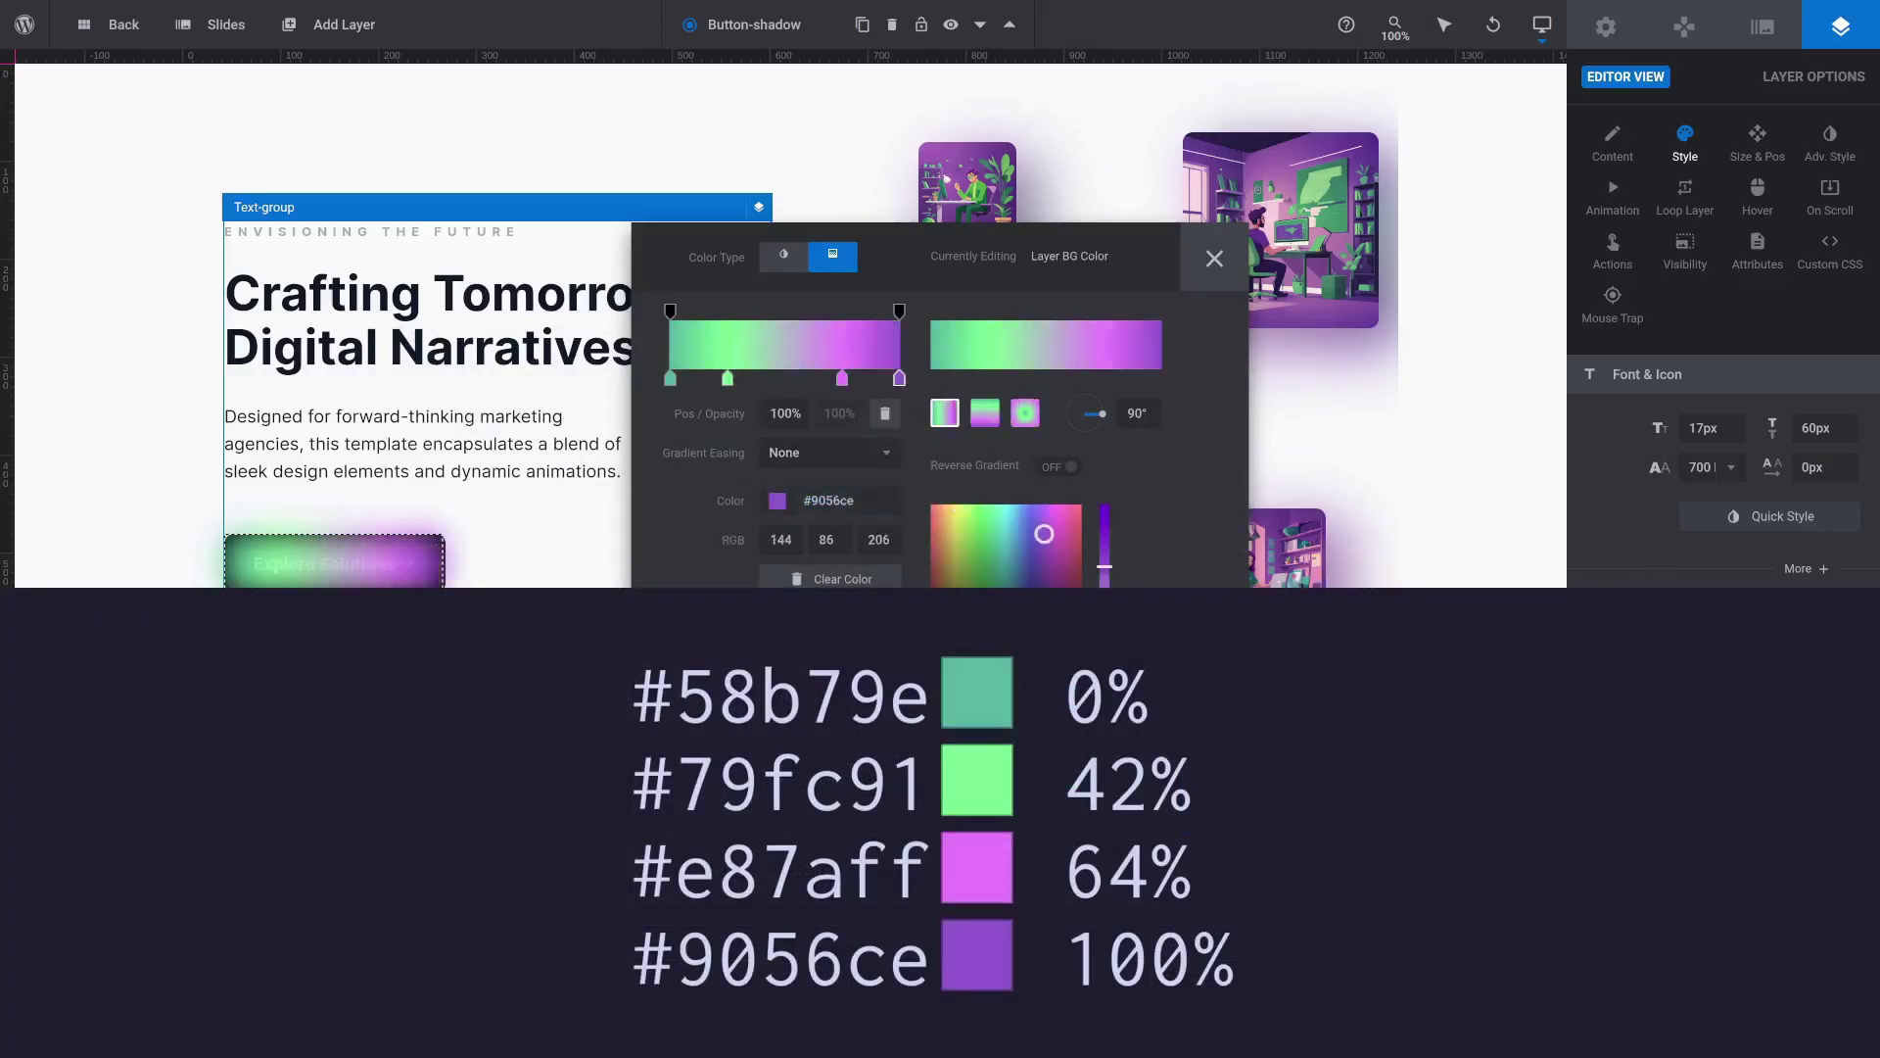
left_click(733, 379)
type("42")
key("Return")
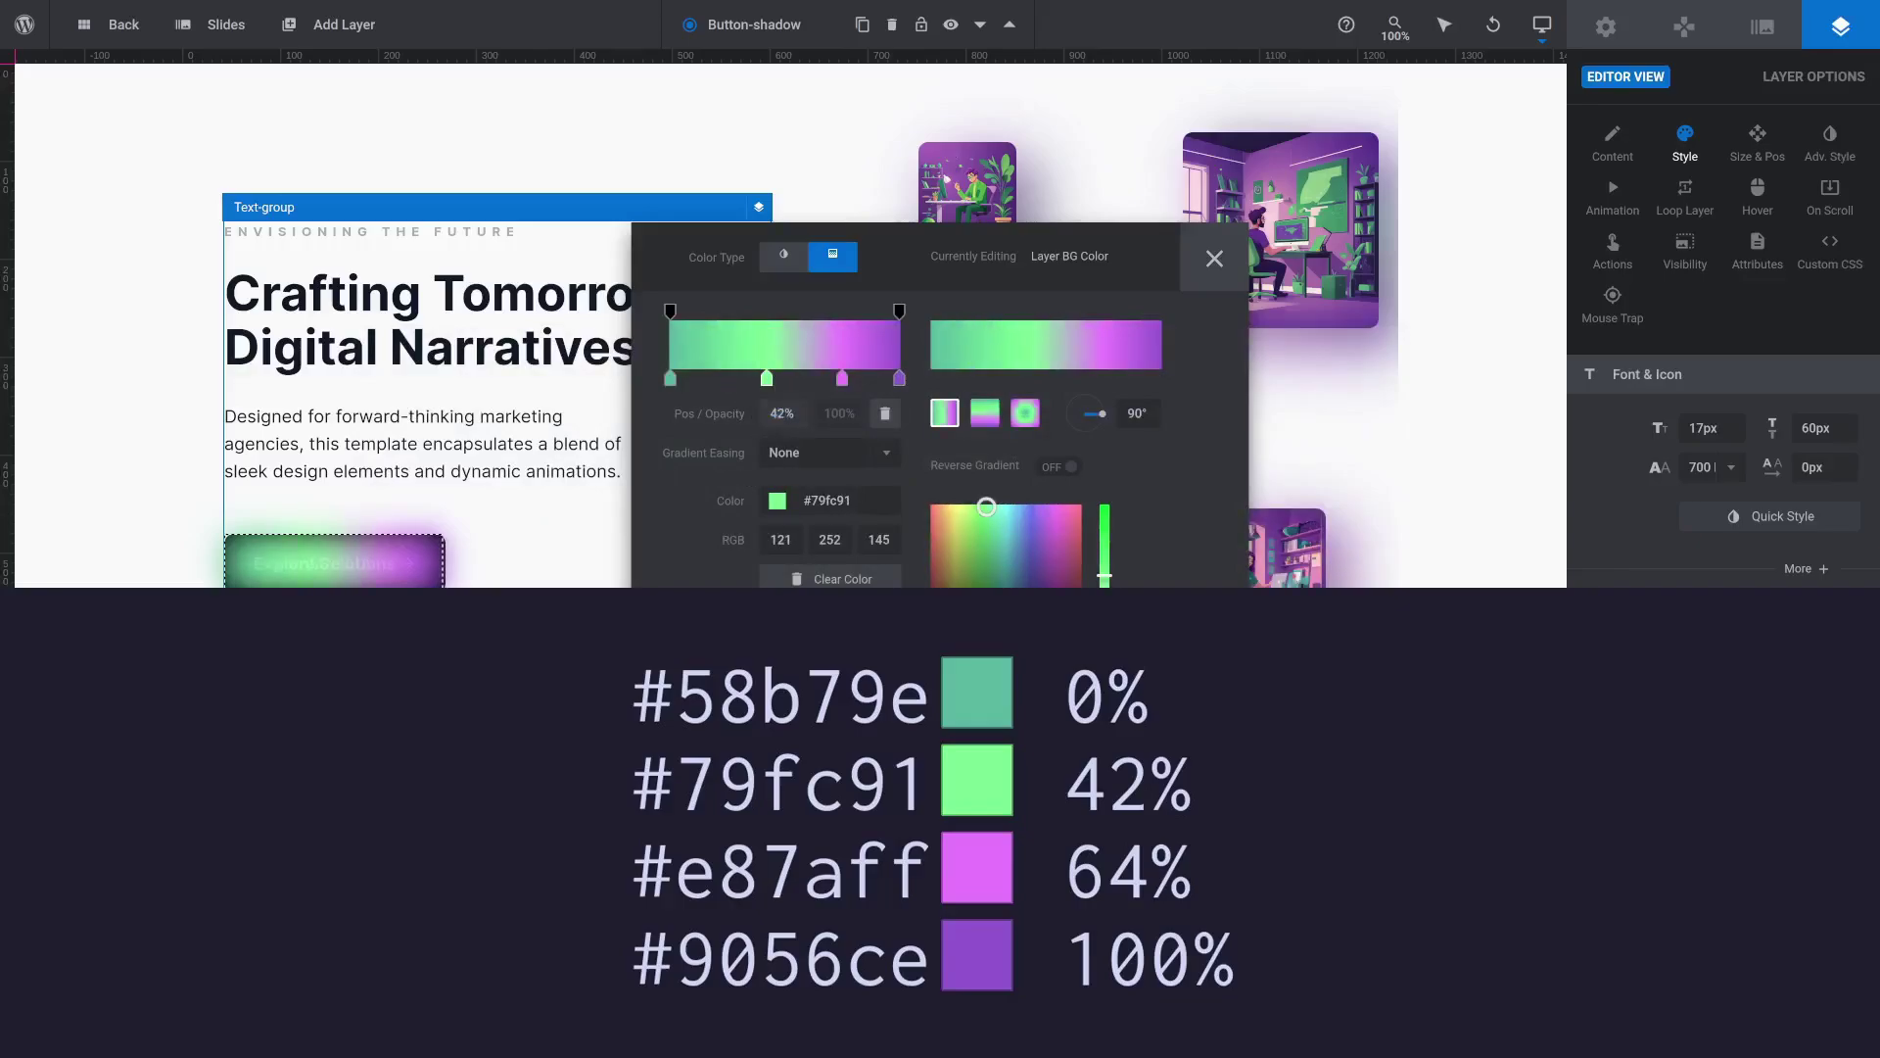
left_click(842, 380)
left_click(779, 414)
type("64")
key("Return")
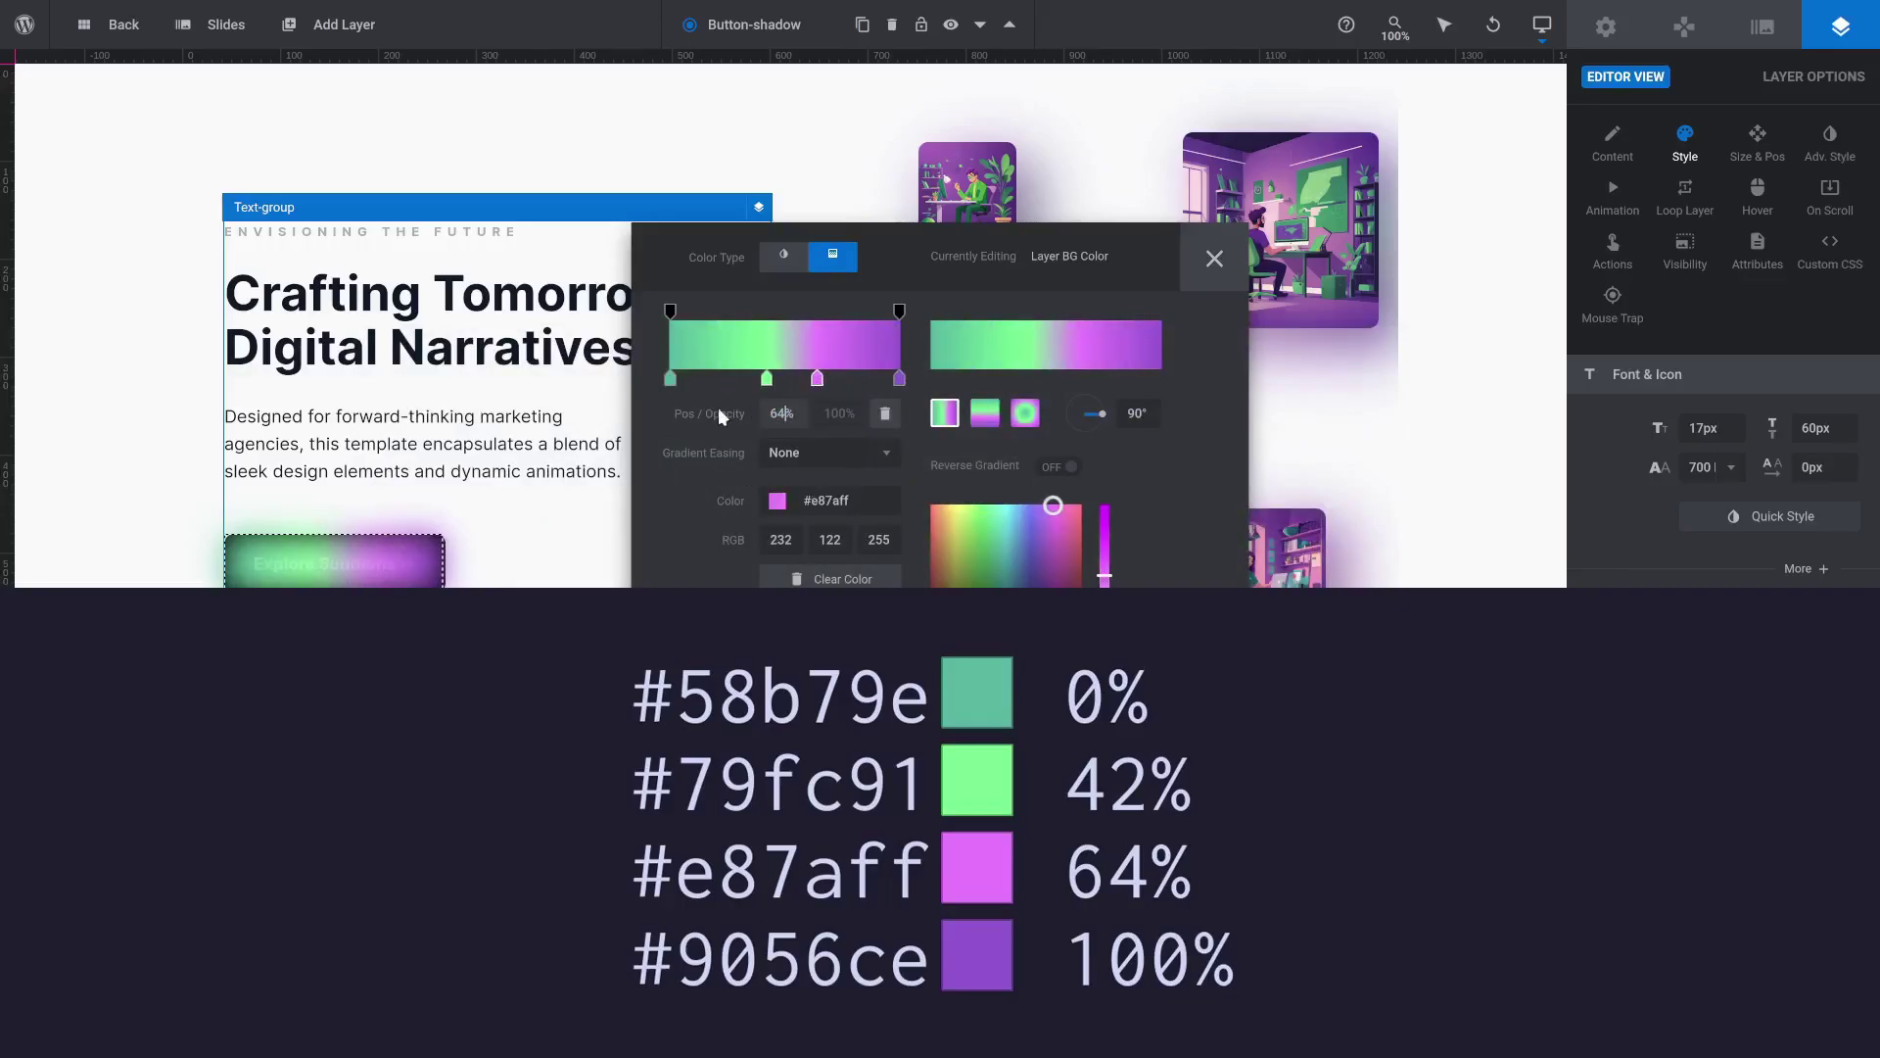
Step: Save the gradient to the Custom preset group as 'buttongradient'
left_click(885, 701)
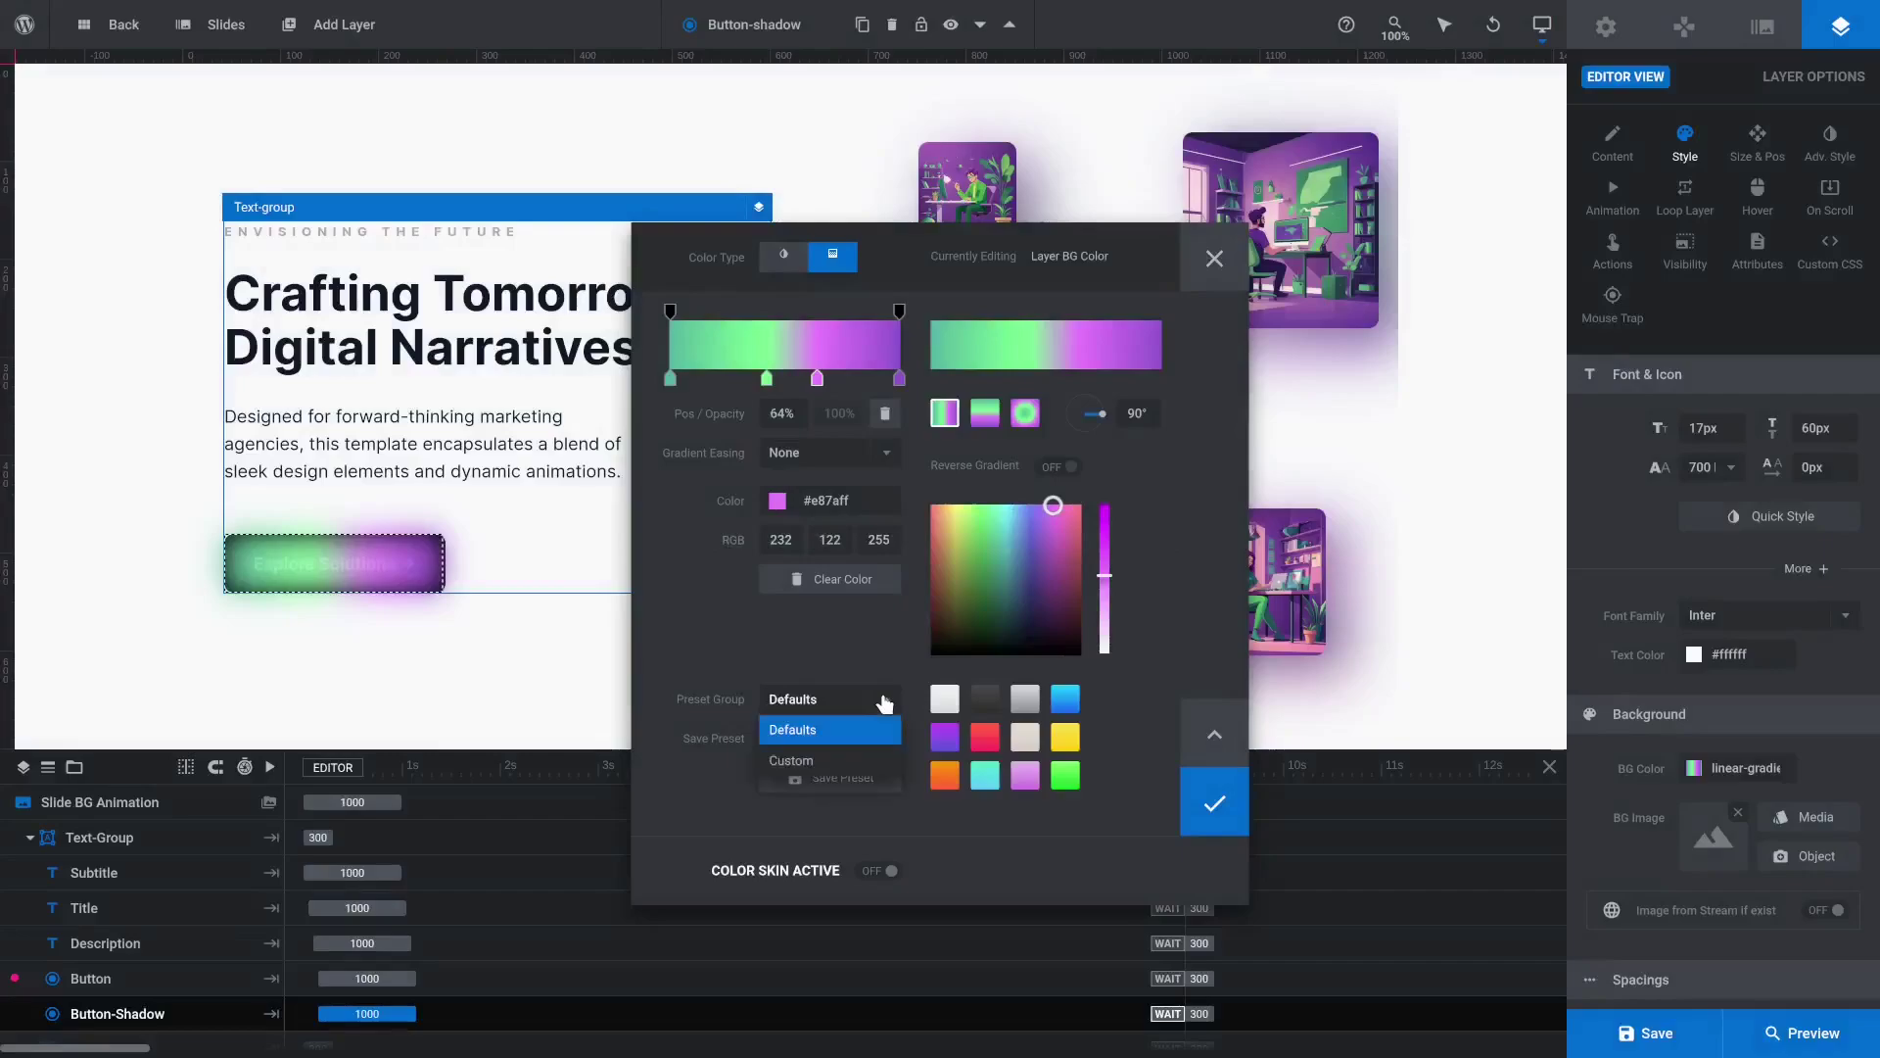
left_click(843, 744)
left_click(842, 739)
type("buttong")
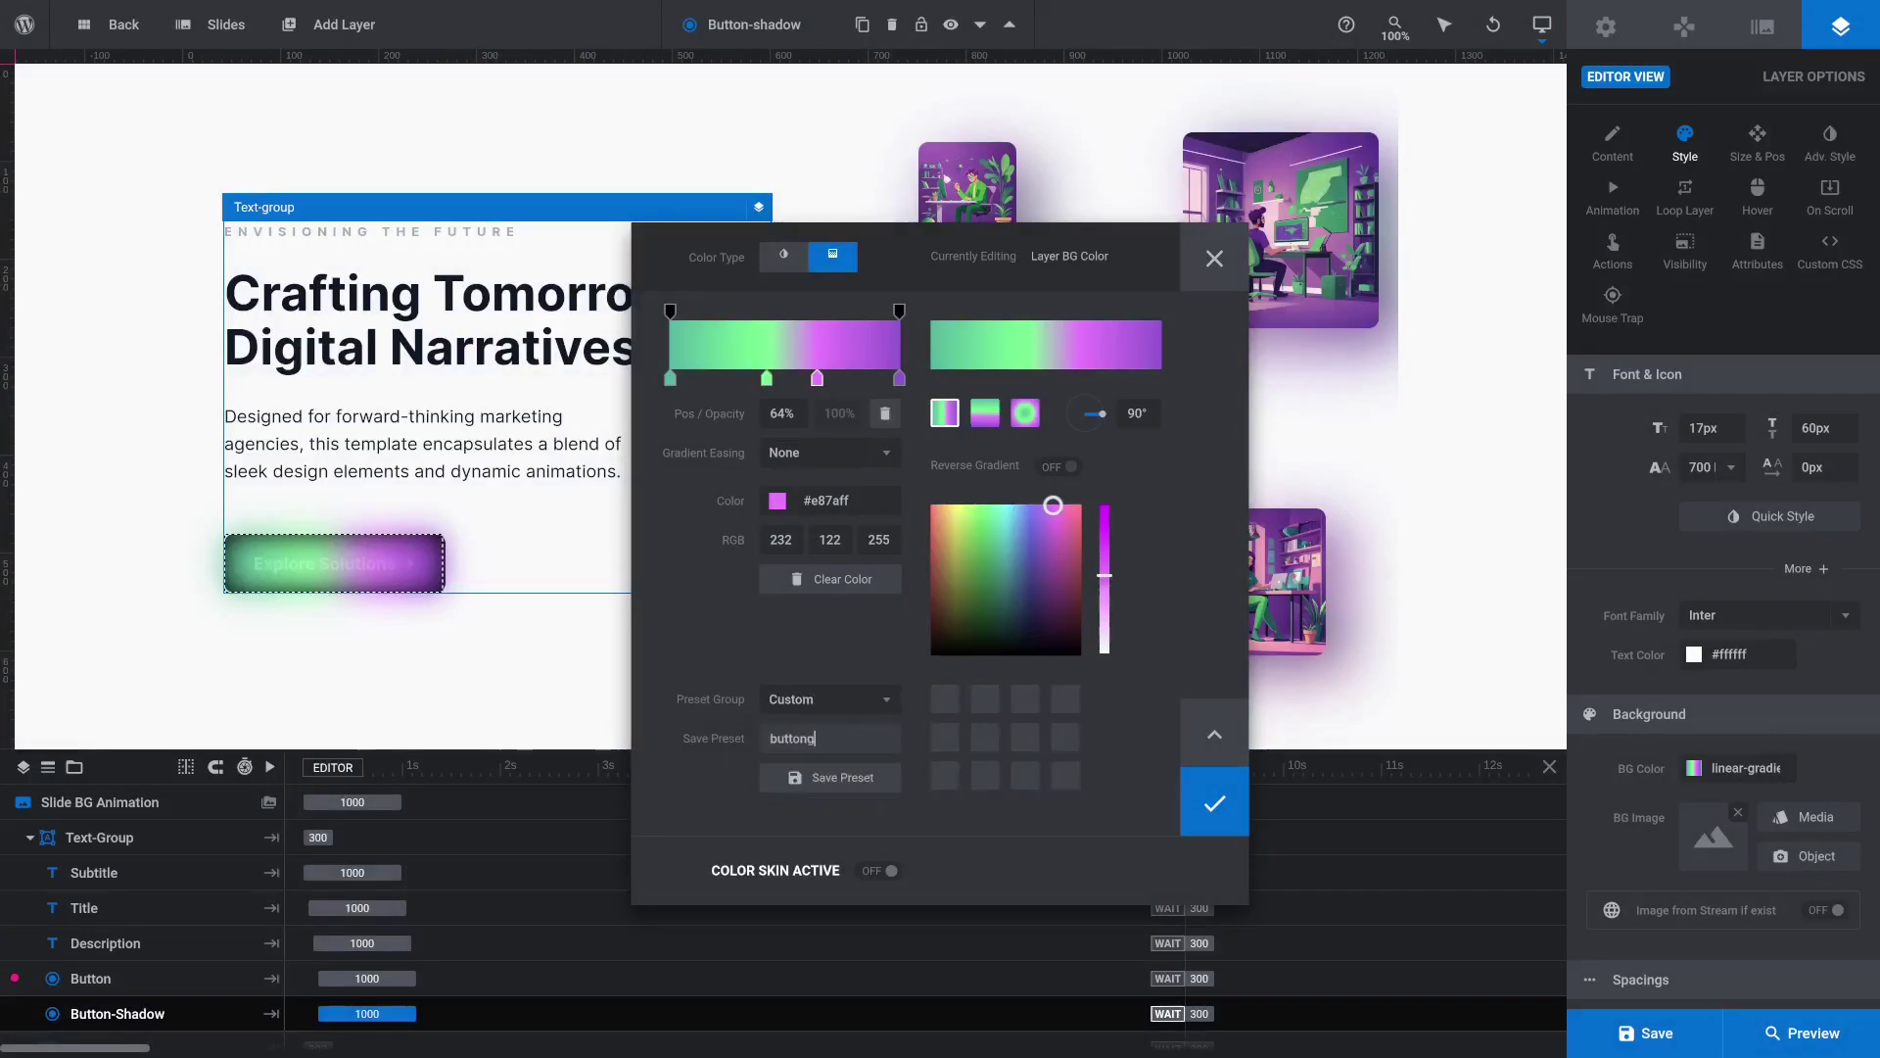
type("radient")
left_click(833, 783)
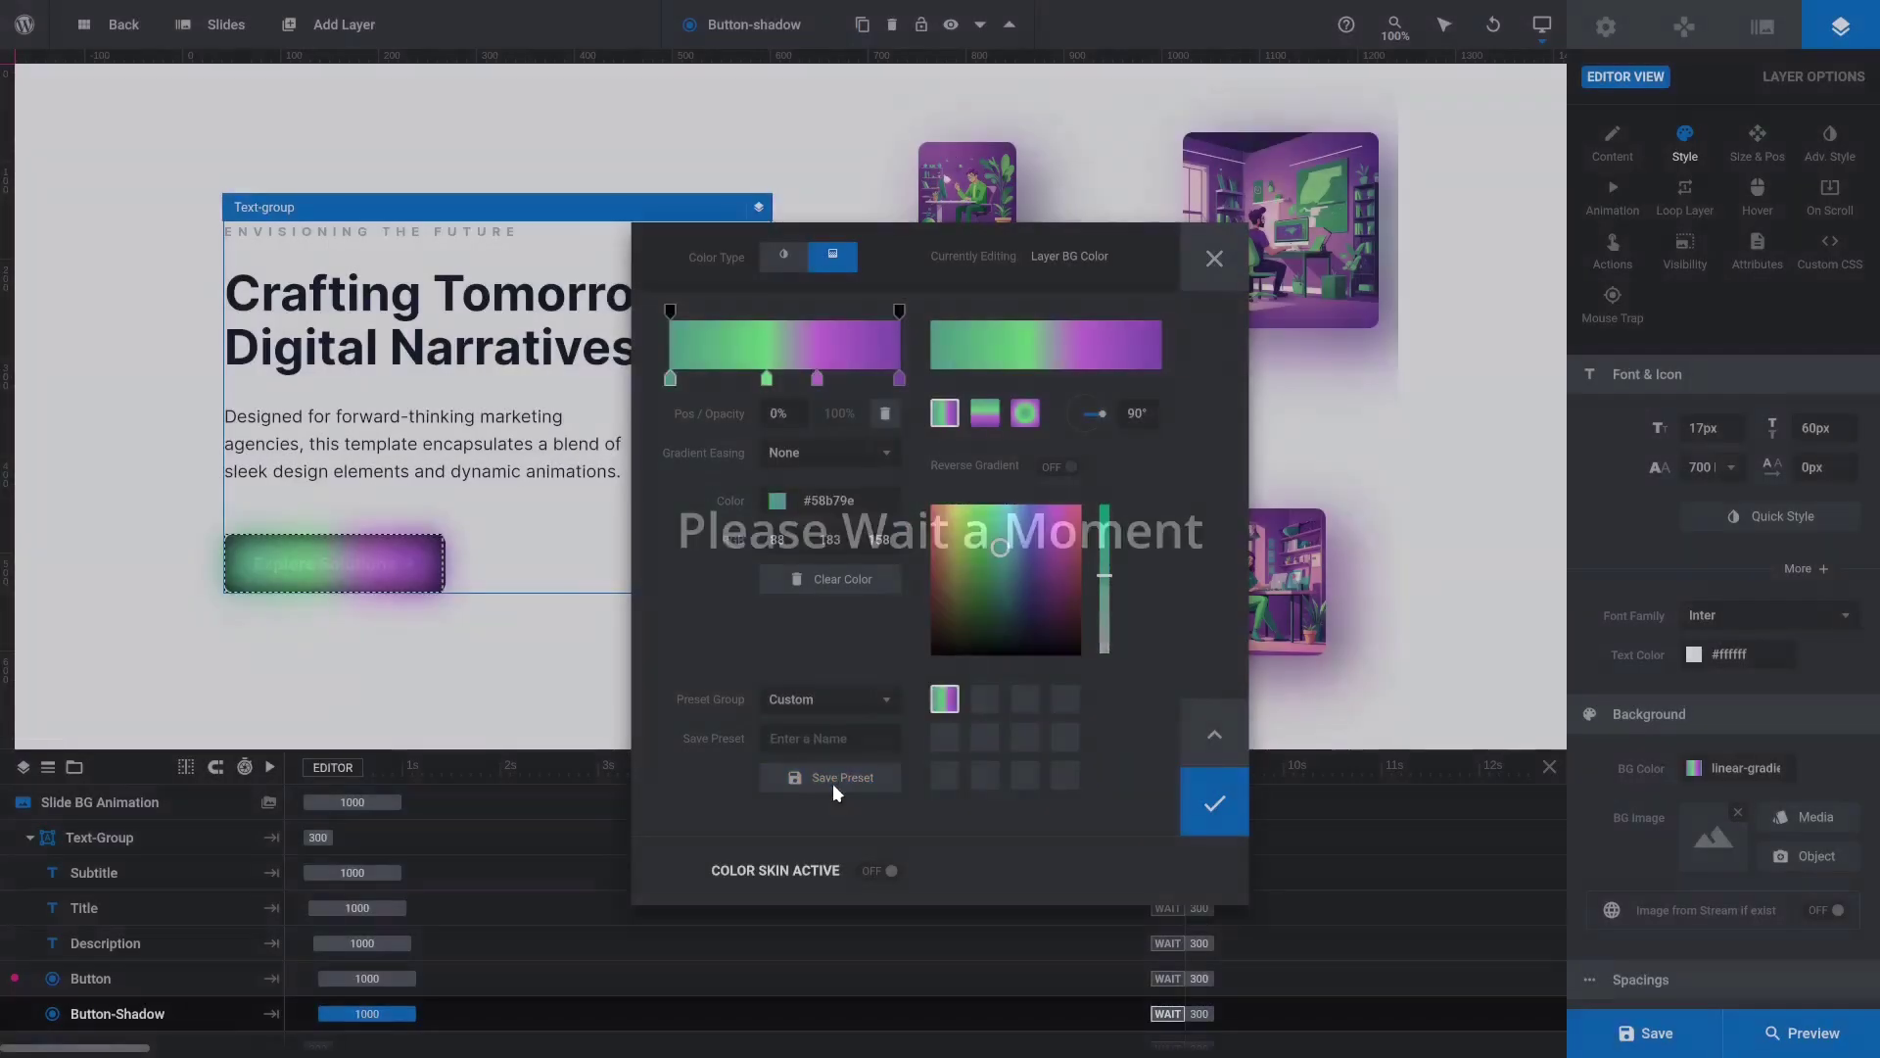
Step: Apply the button gradient, then open the Particle-Wave layer's main particle colour gradient
left_click(1215, 804)
left_click(717, 1007)
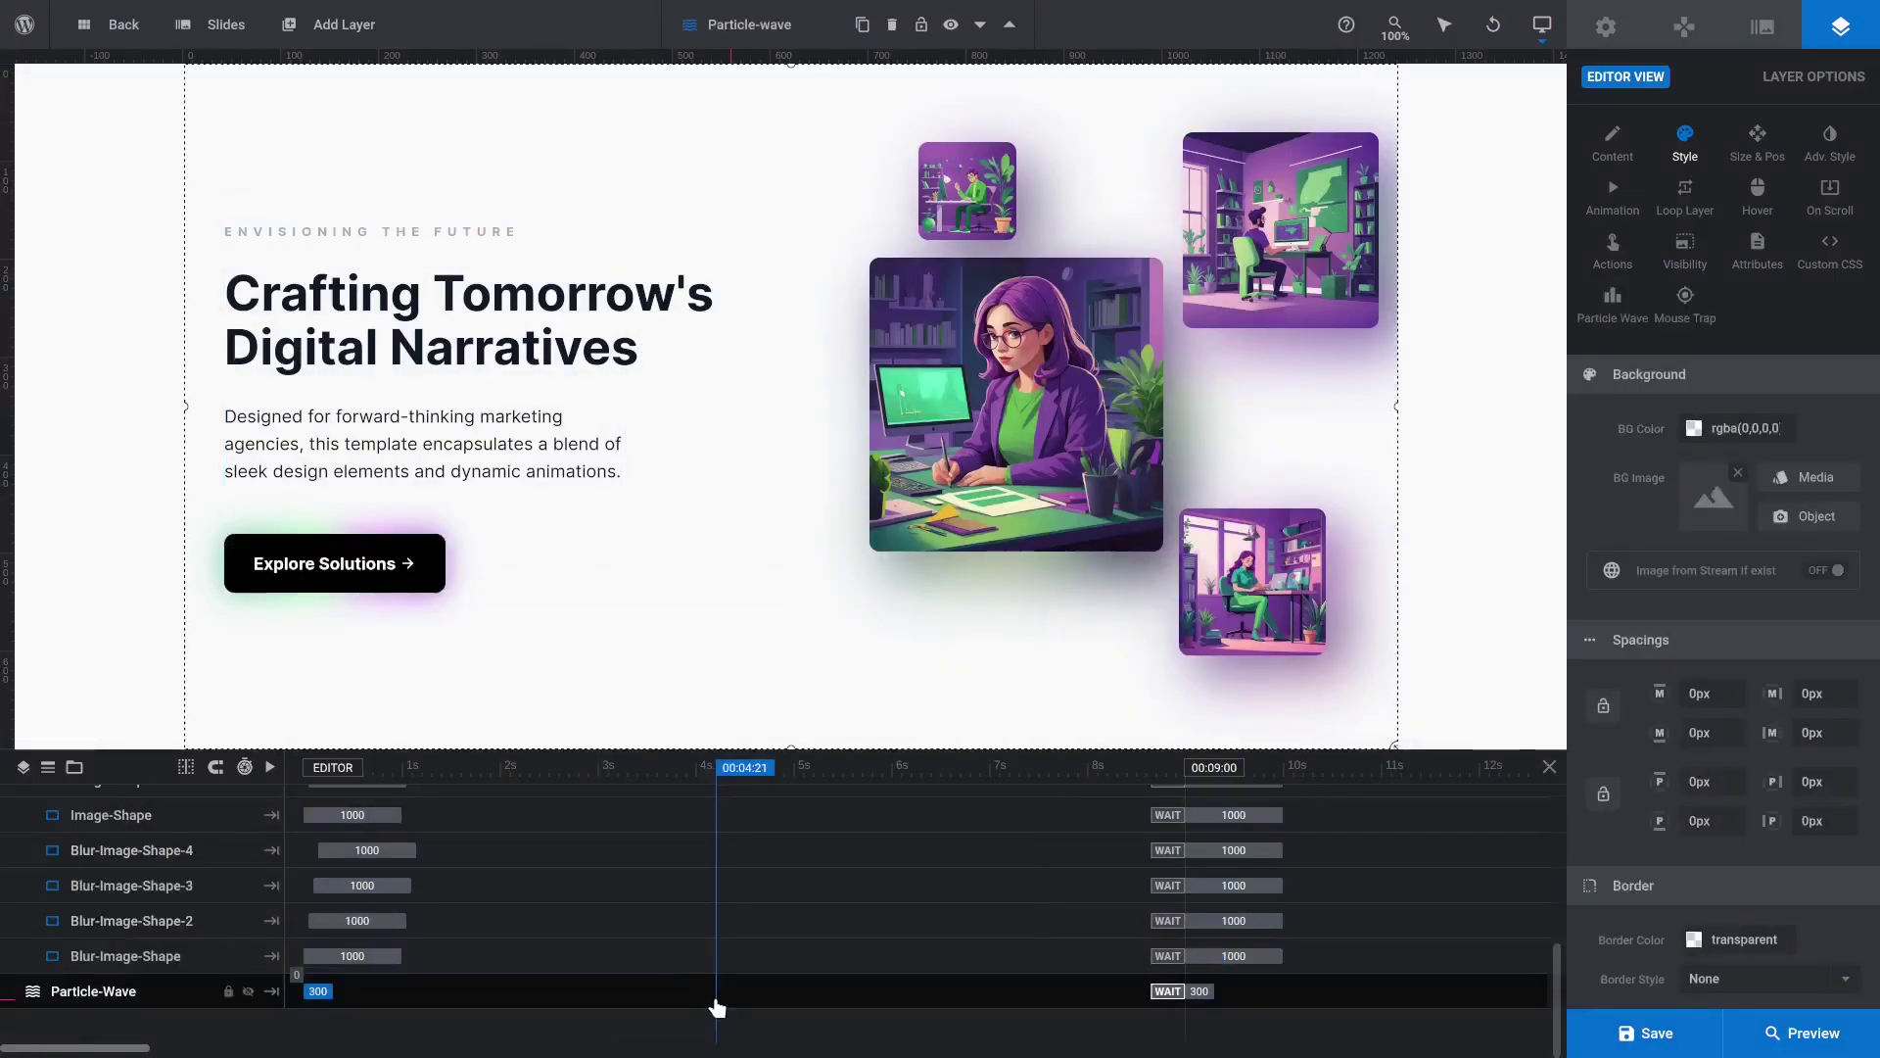
left_click(544, 999)
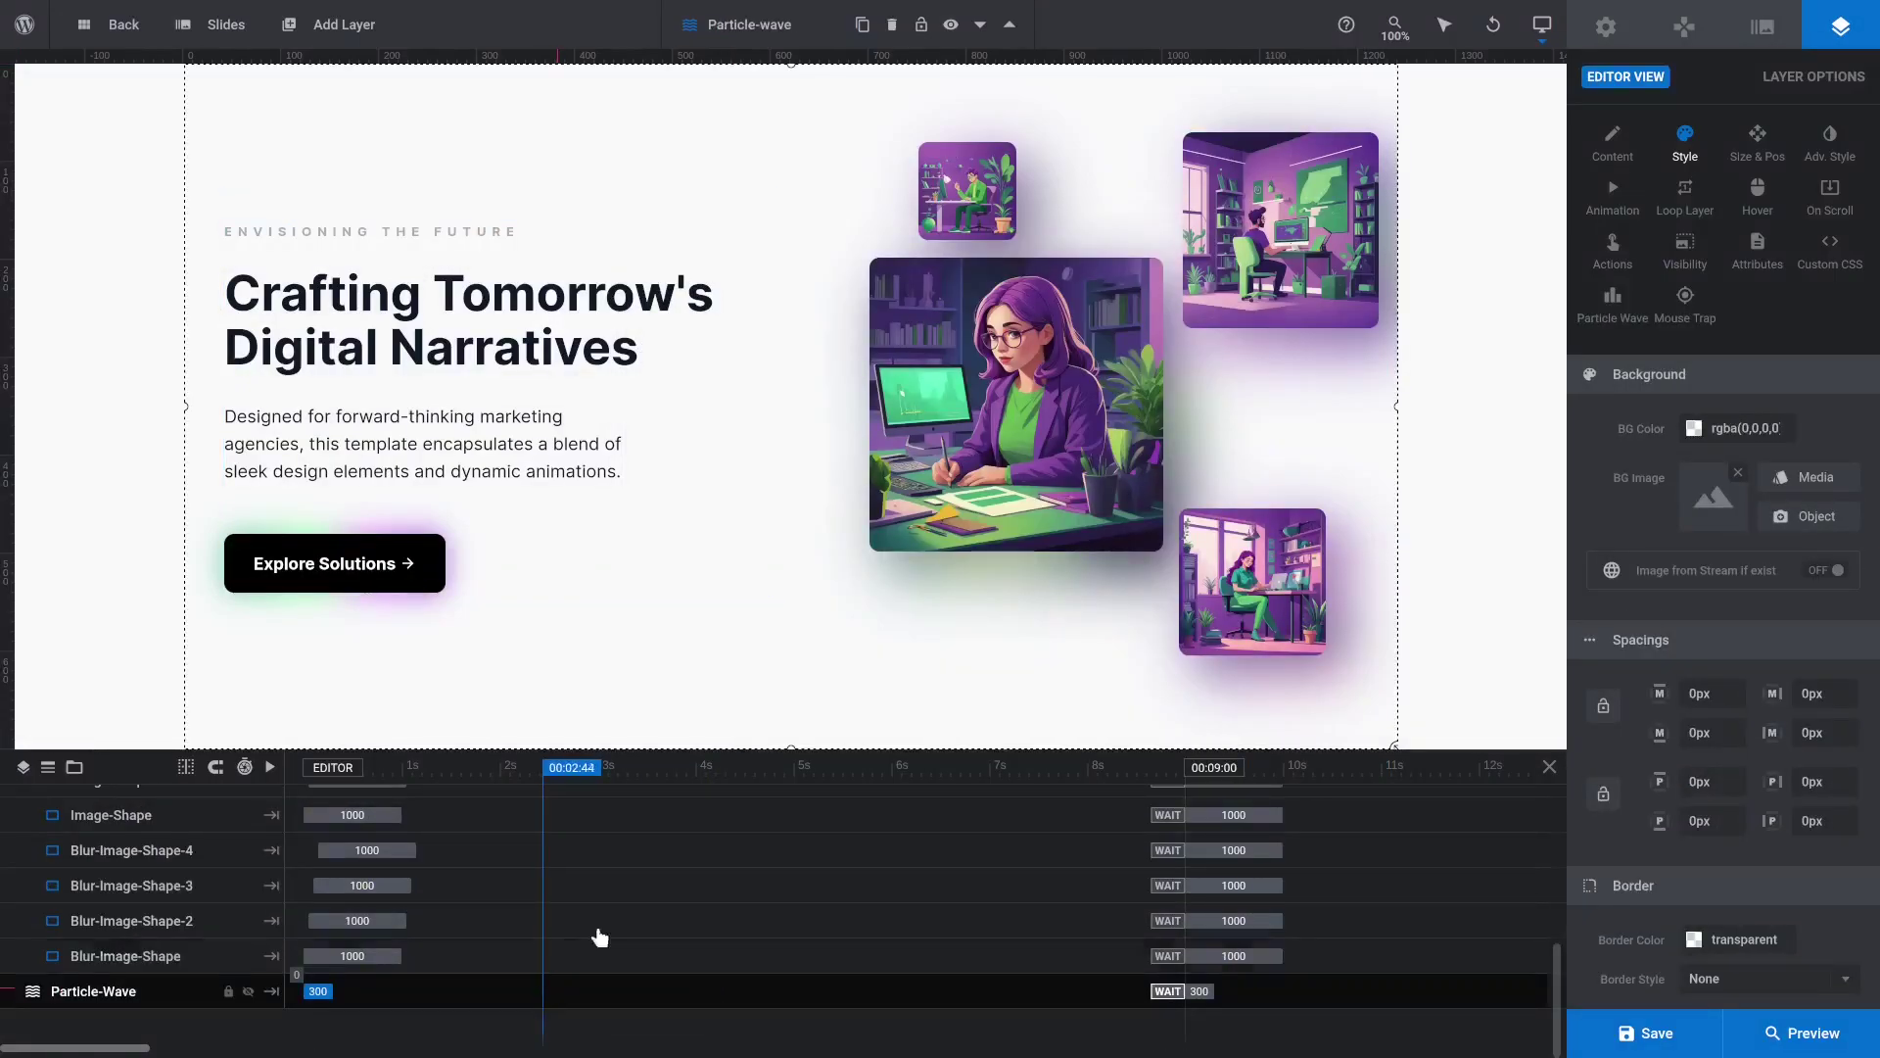
left_click(1613, 304)
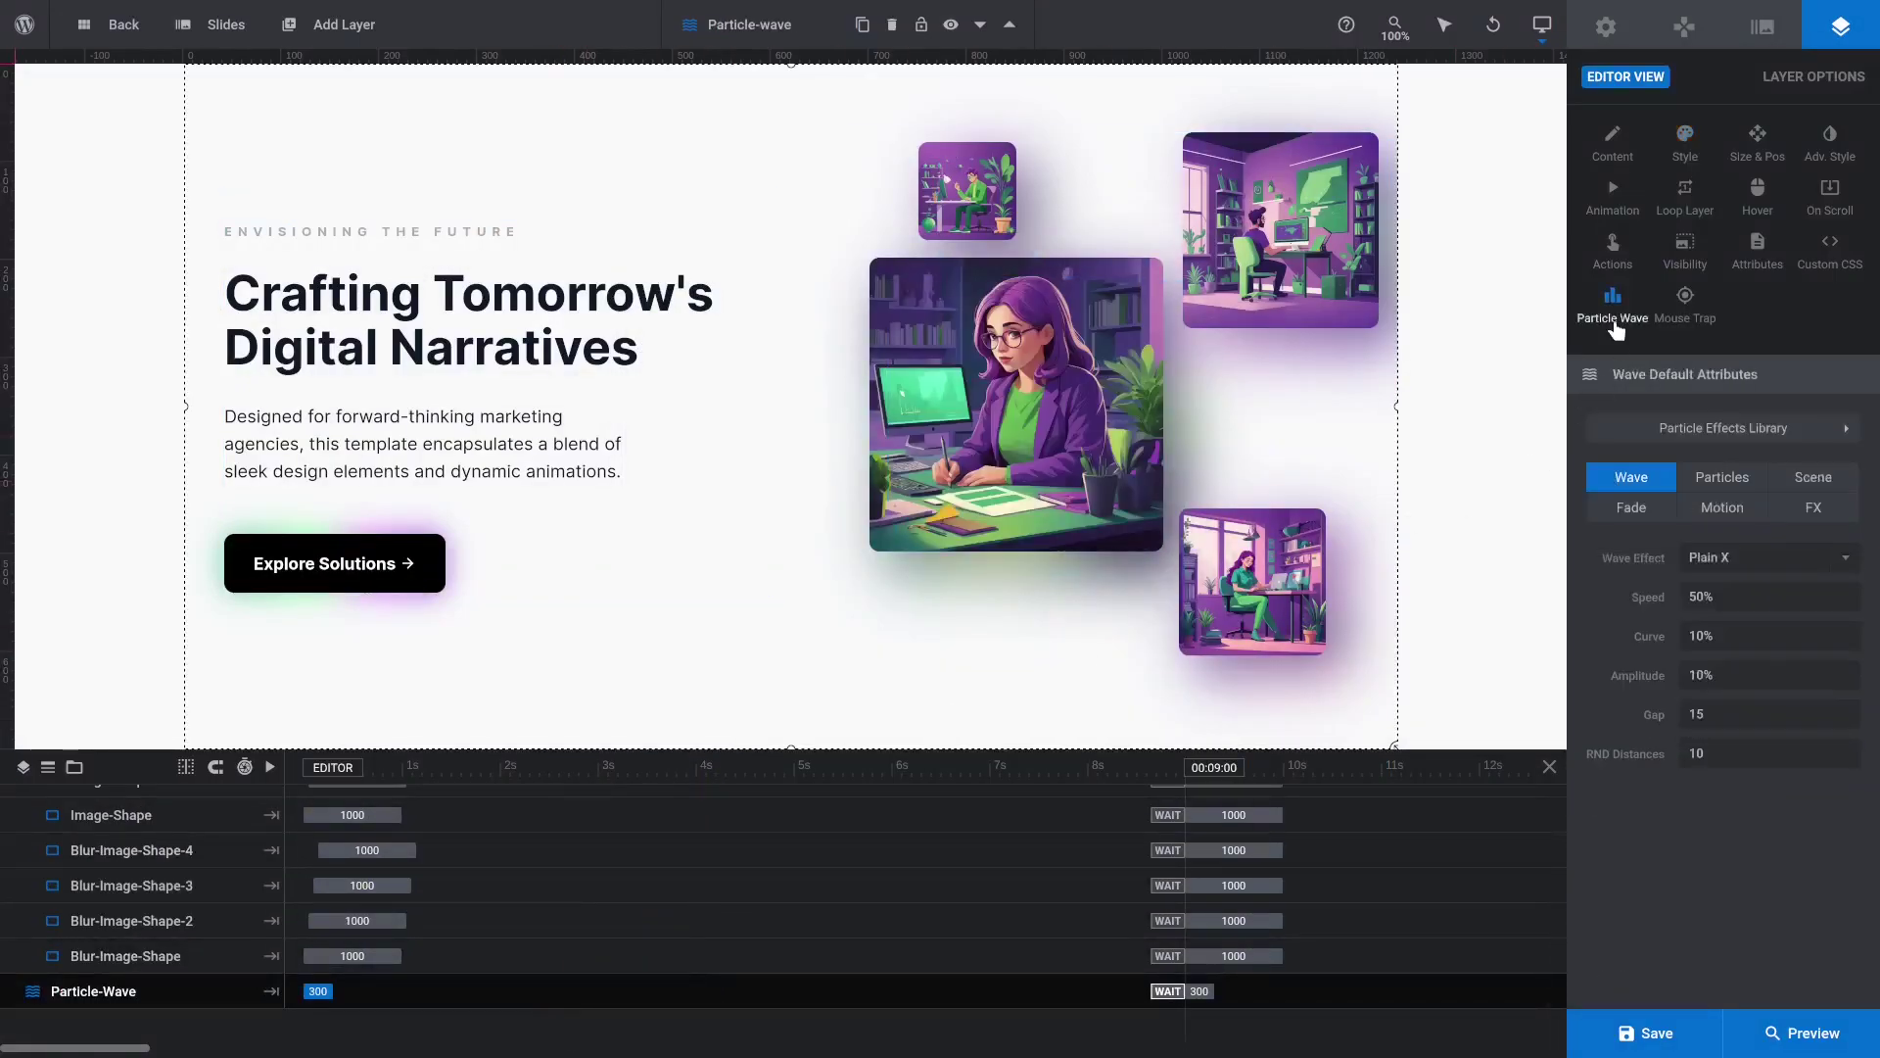
left_click(1712, 474)
scroll(1696, 508, "down", 2)
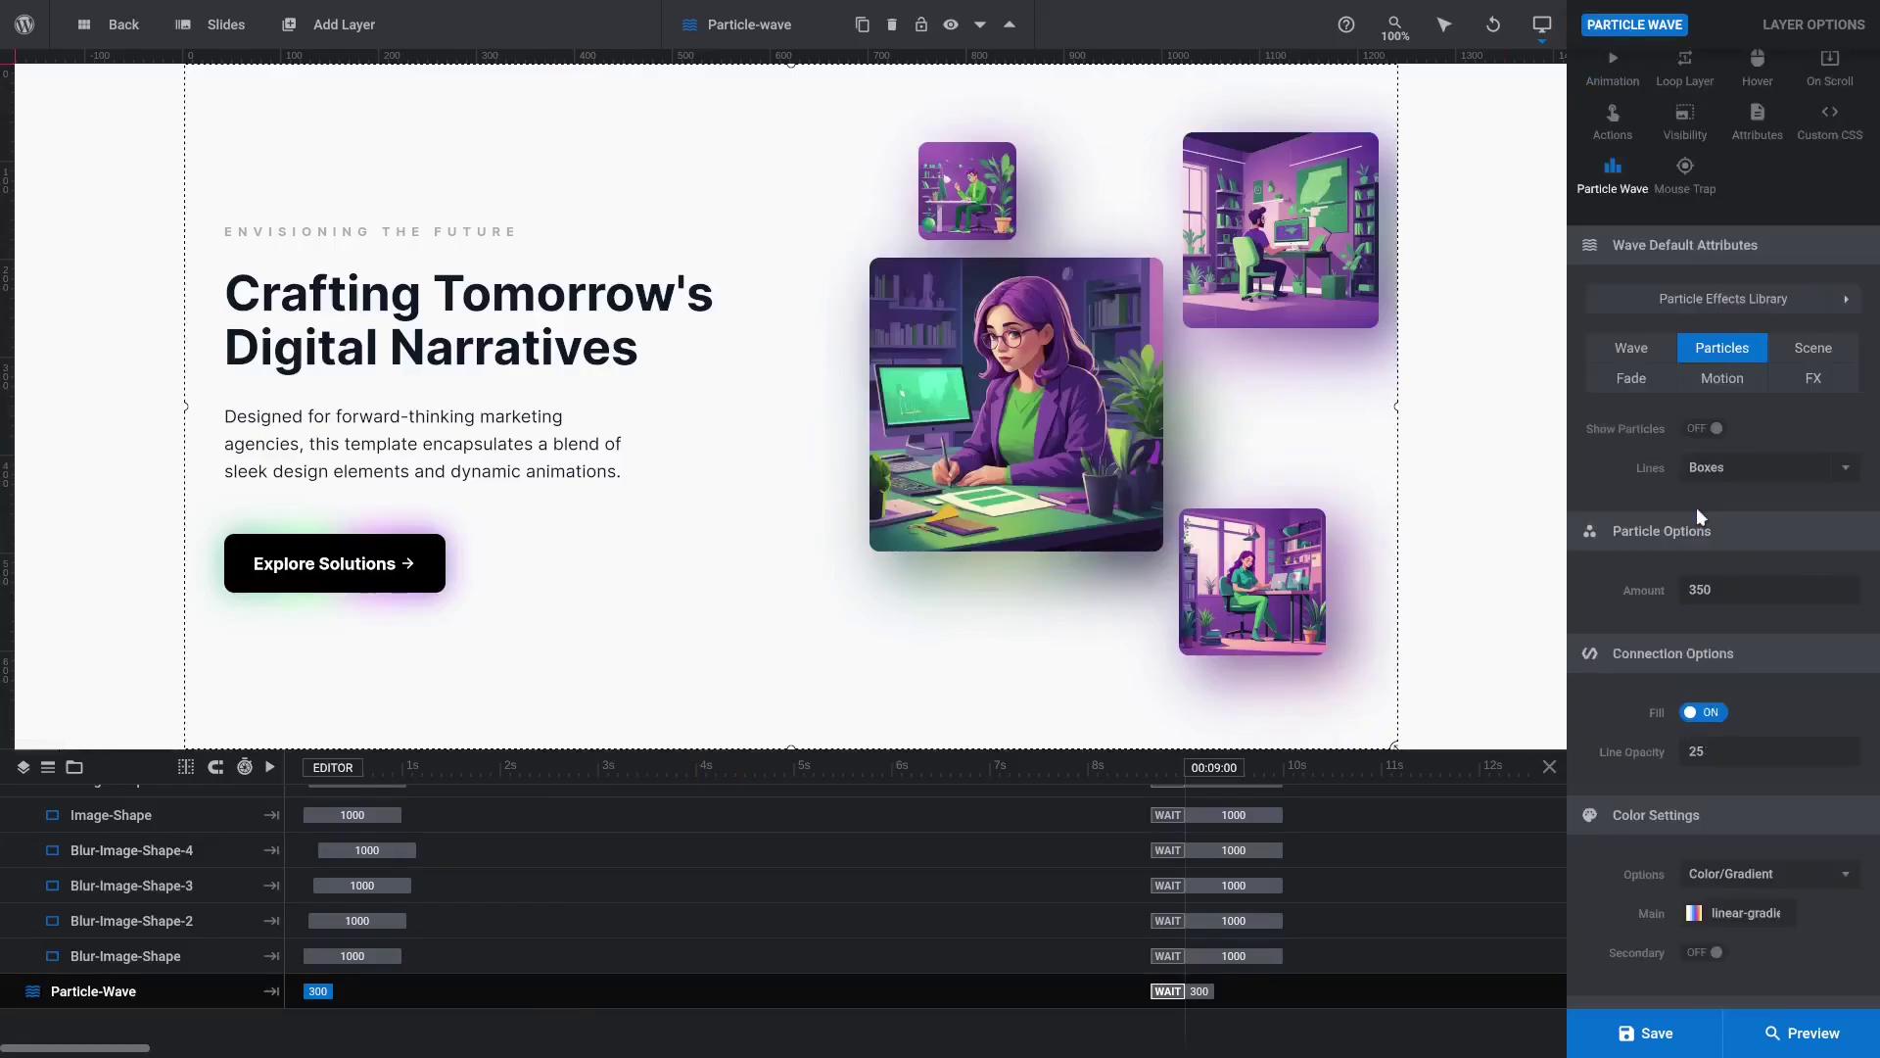
scroll(1696, 507, "down", 2)
left_click(1686, 809)
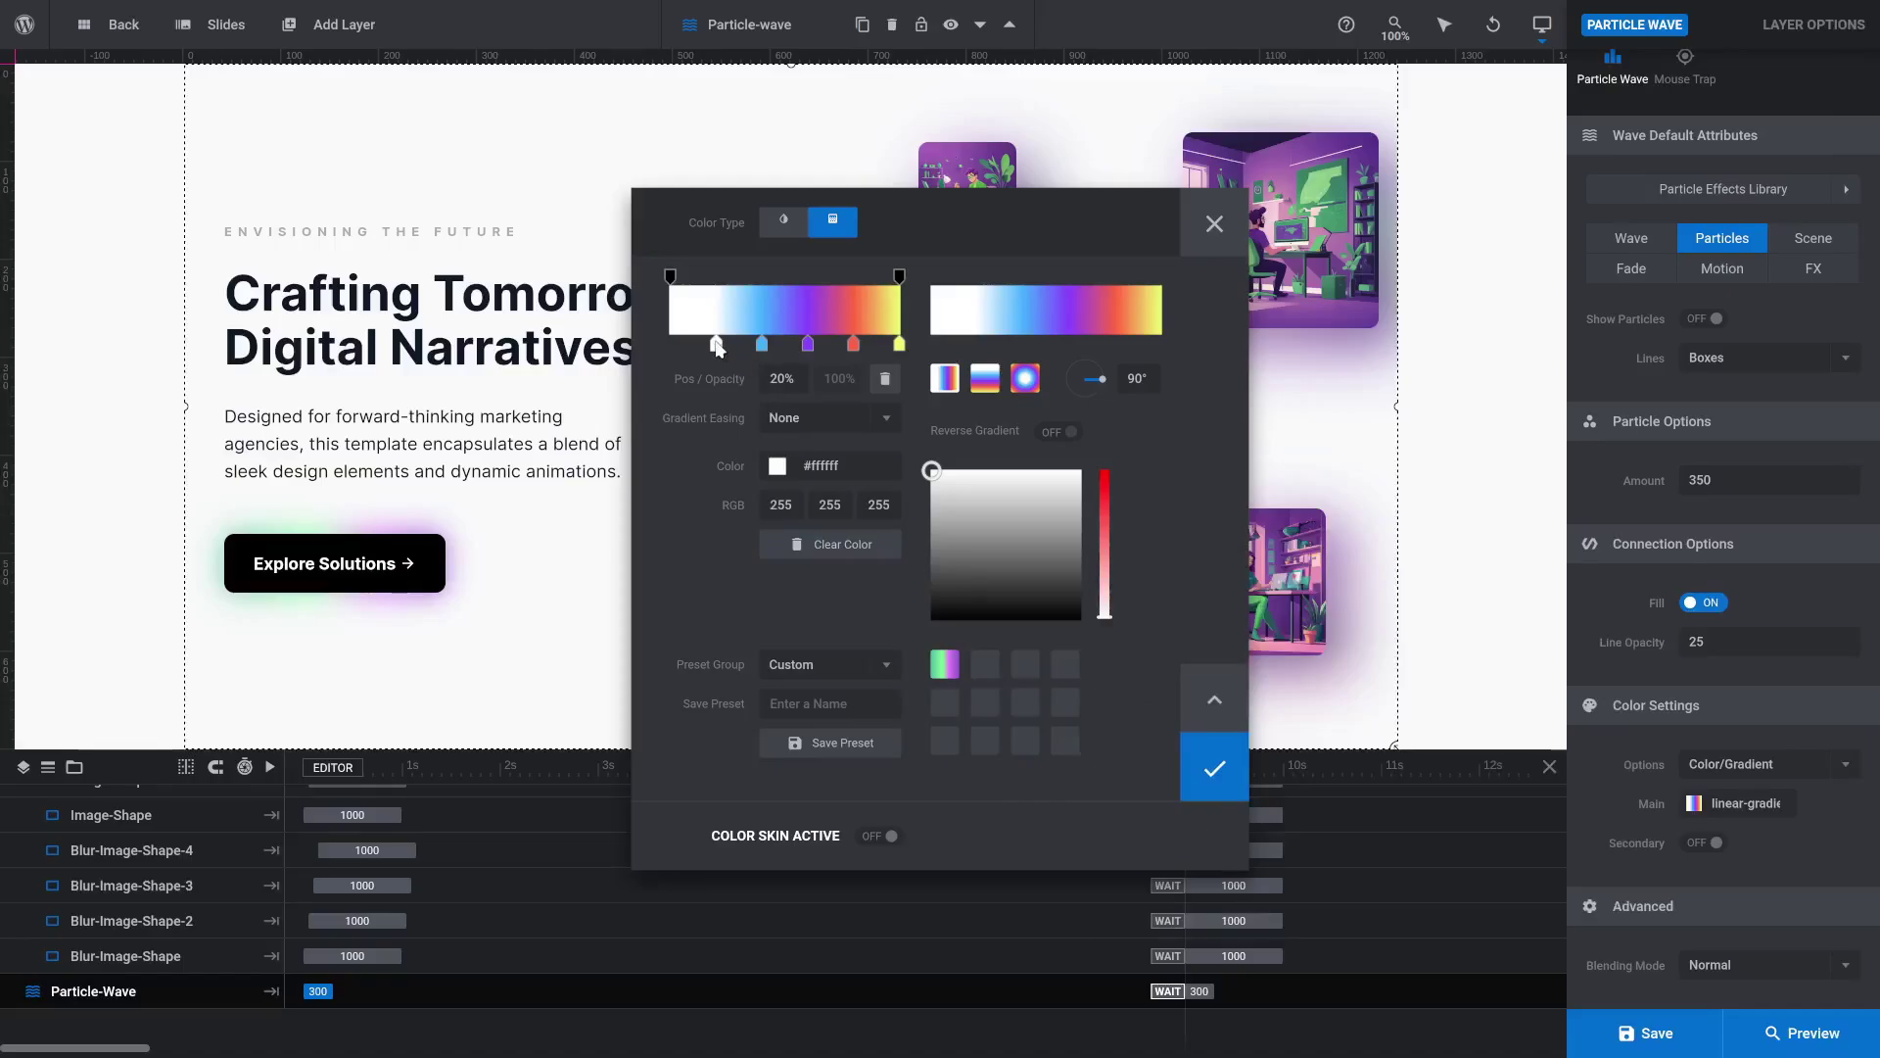
Step: Set the first stop to white at 30% and the next two stops to #79fc91 at 49% and 62%
type("30")
left_click(762, 343)
left_click(833, 465)
type("79fc9150")
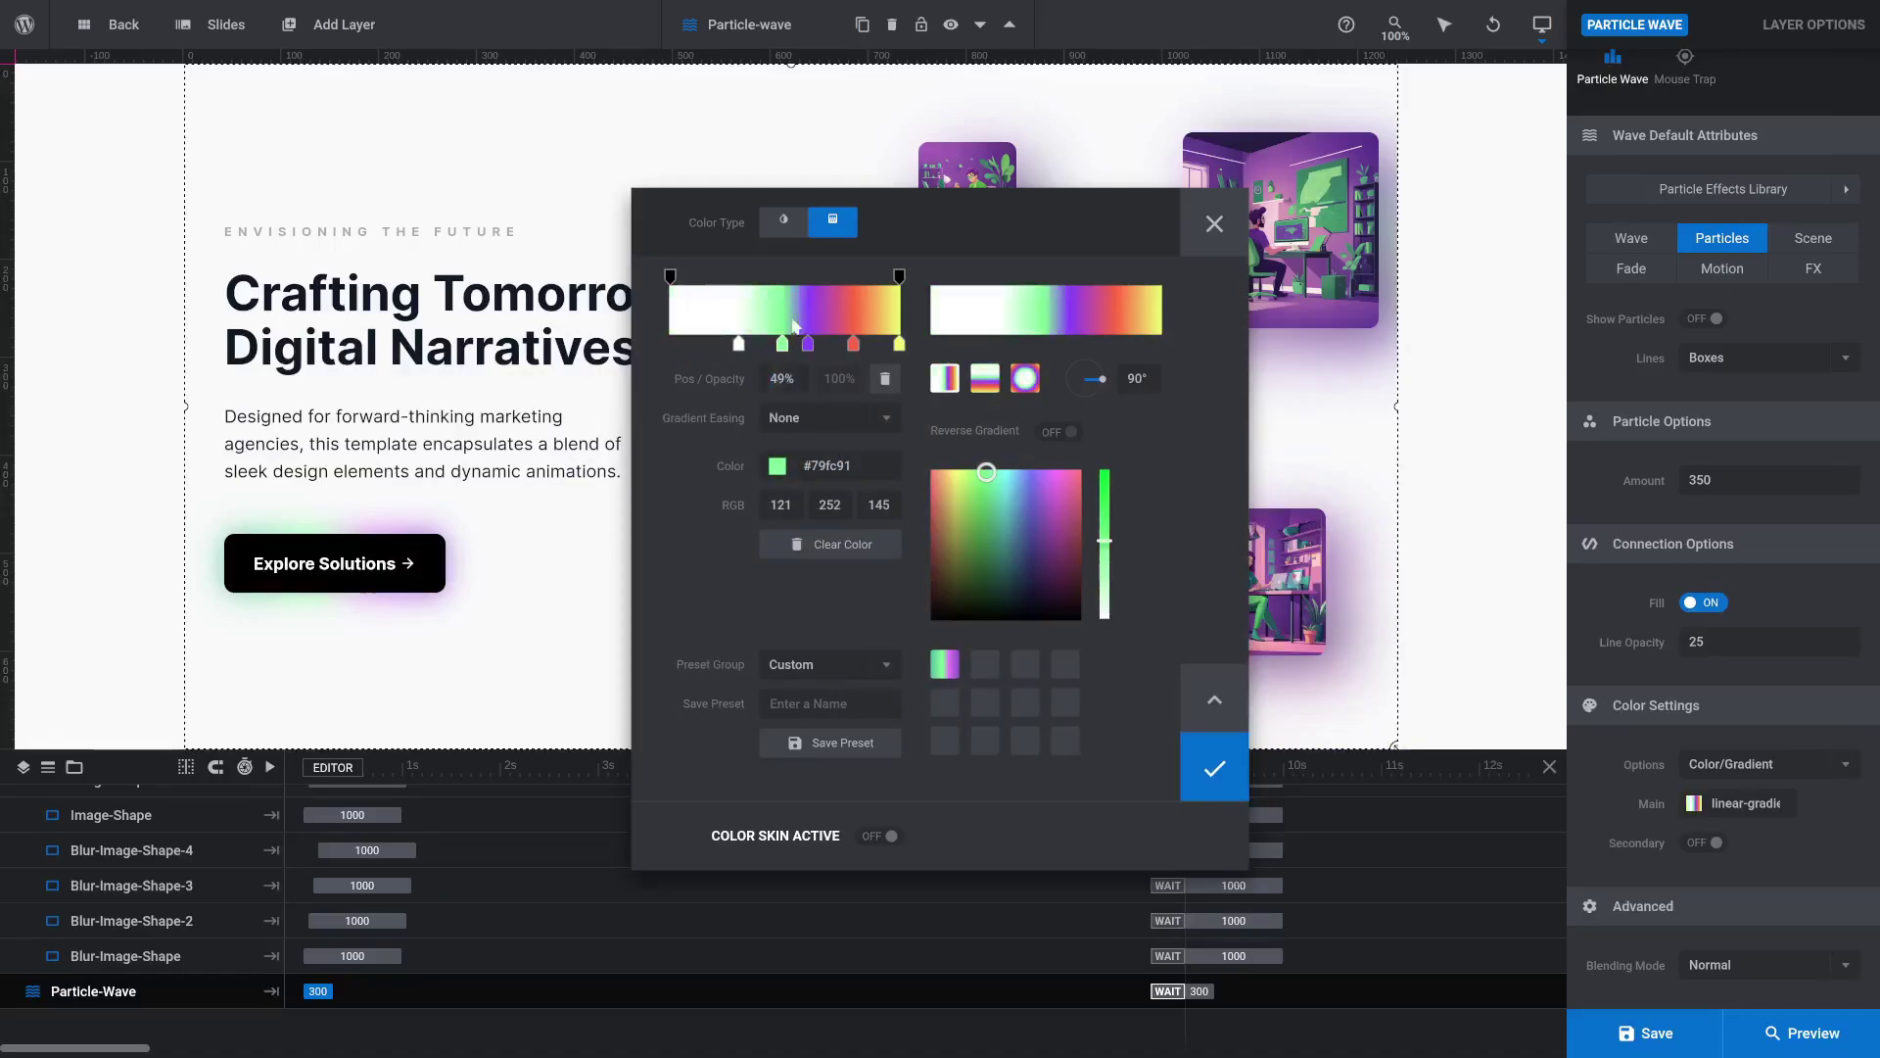
left_click(808, 342)
left_click(782, 452)
type("79fc91")
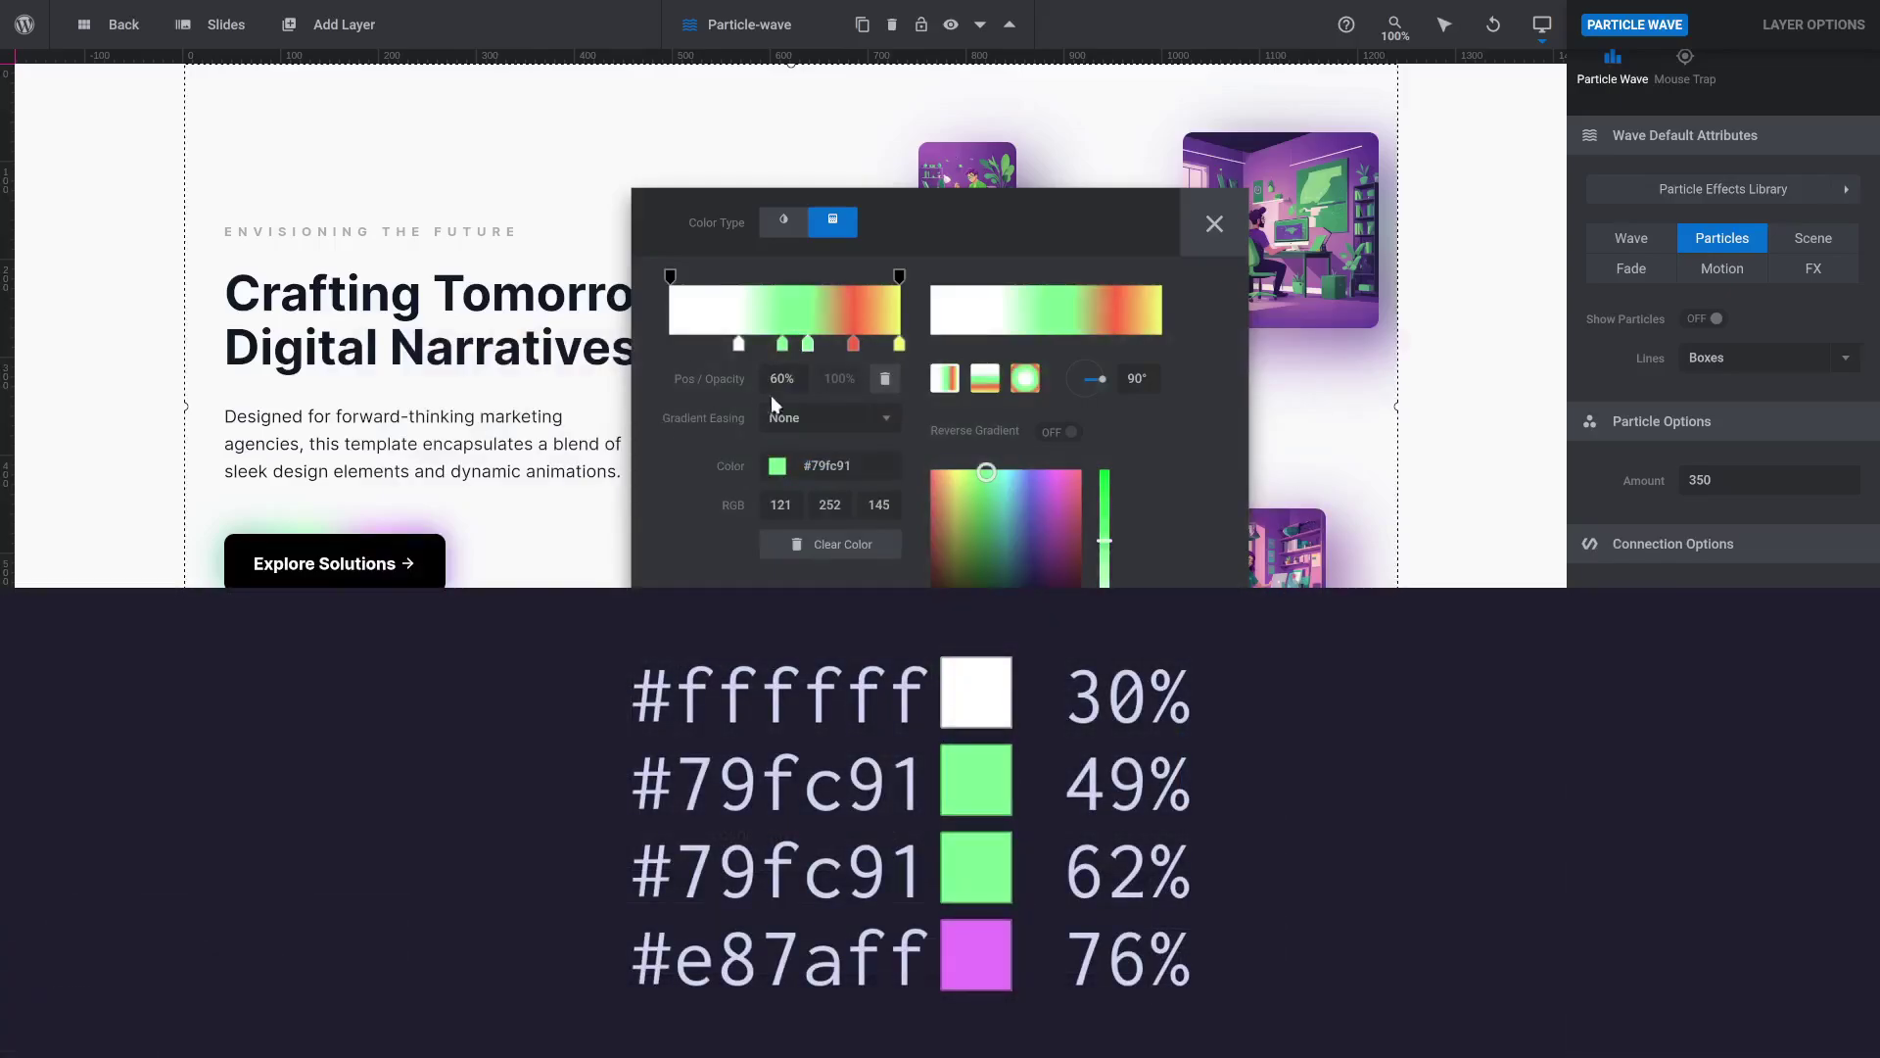
left_click(740, 382)
Step: Turn the red stop into #e87aff at 76%, remove the yellow end stop, and apply
left_click(853, 343)
left_click(822, 465)
type("e87aff")
left_click(785, 382)
type("76")
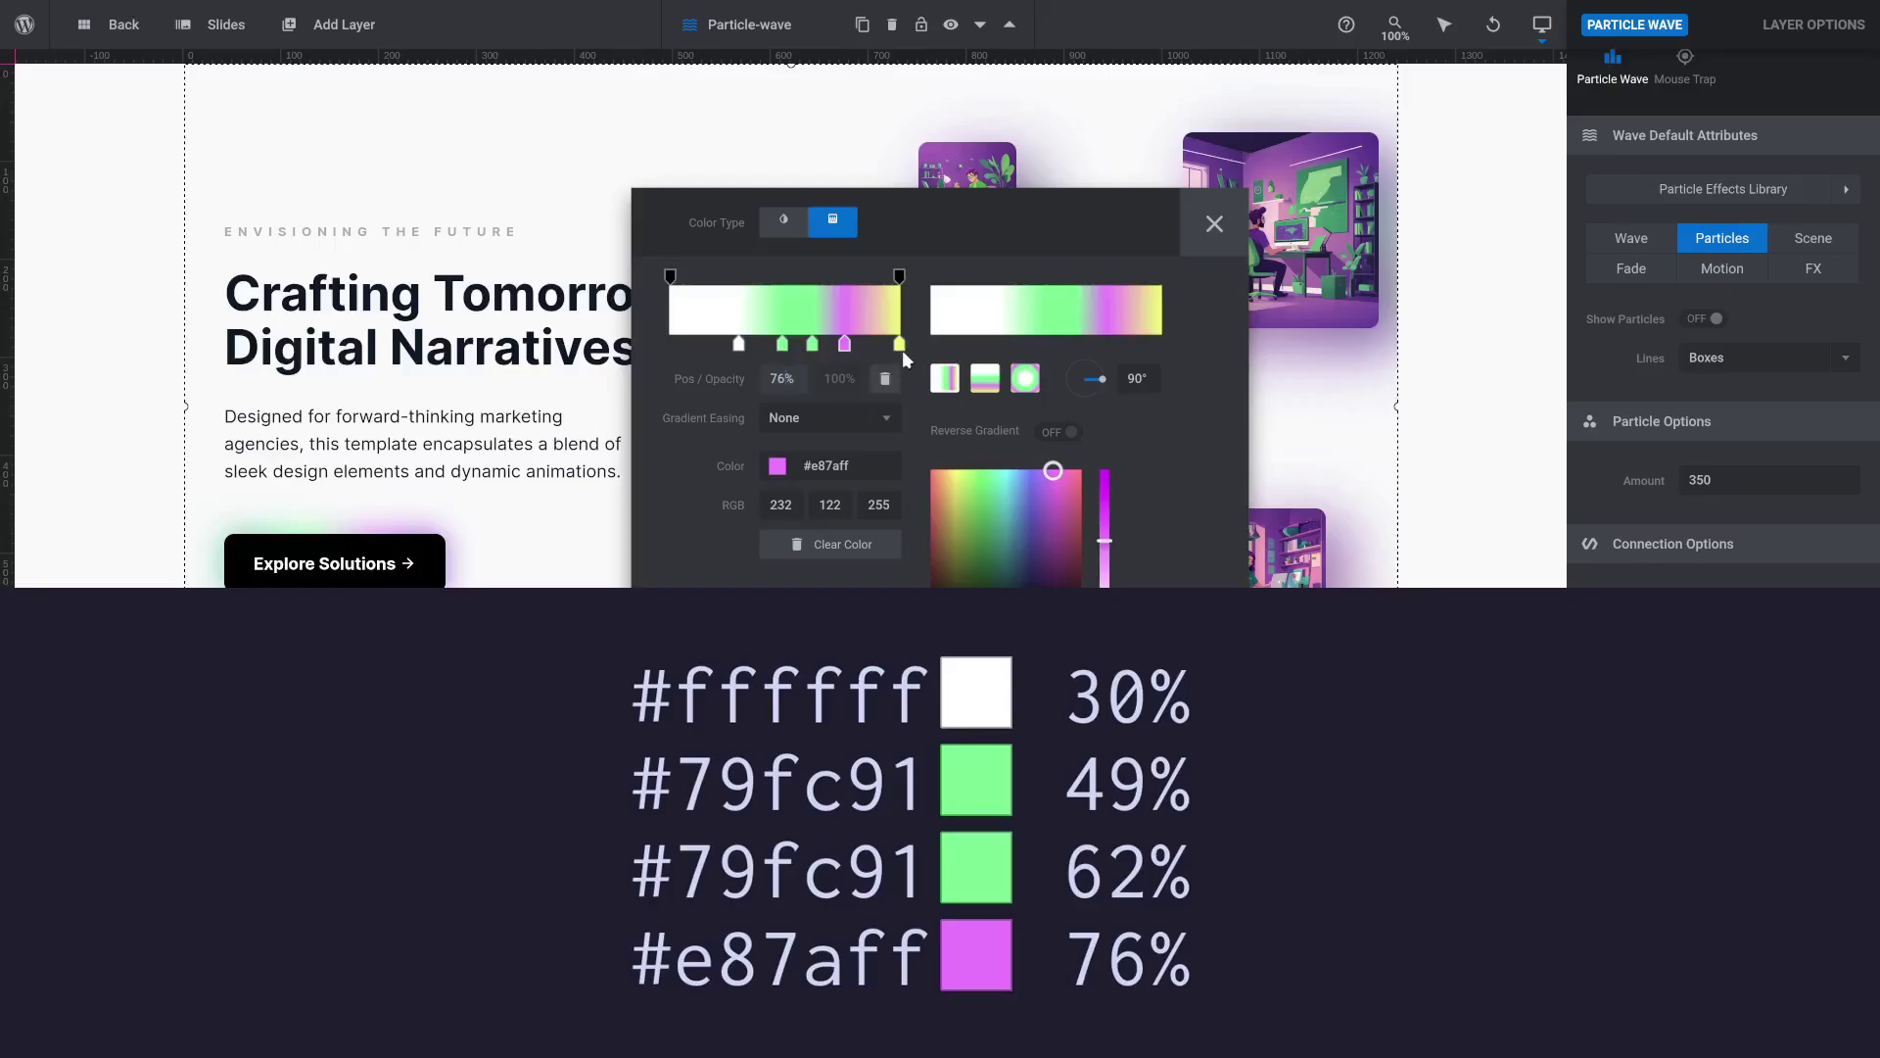
left_click_drag(900, 345, 910, 438)
left_click(1215, 769)
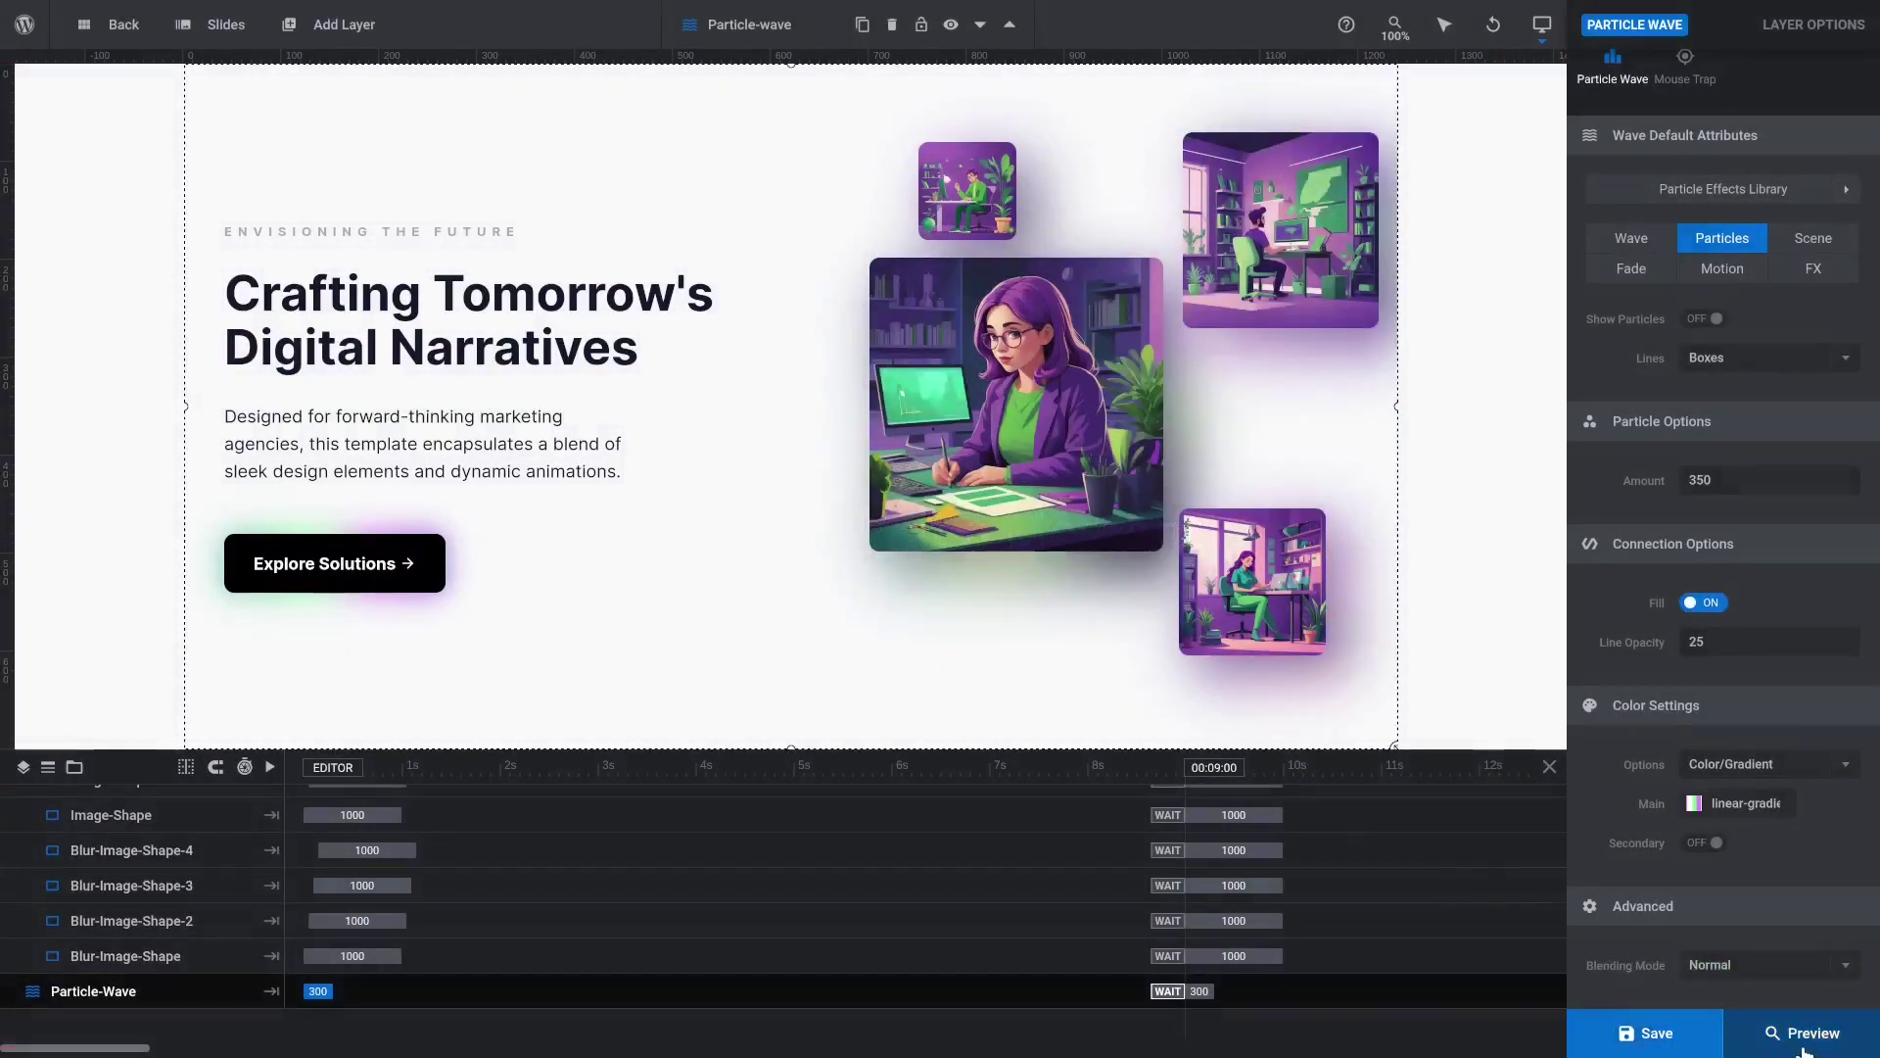
Step: Preview the first slide with its green-purple particle wave and glows, then close the preview
left_click(1805, 1031)
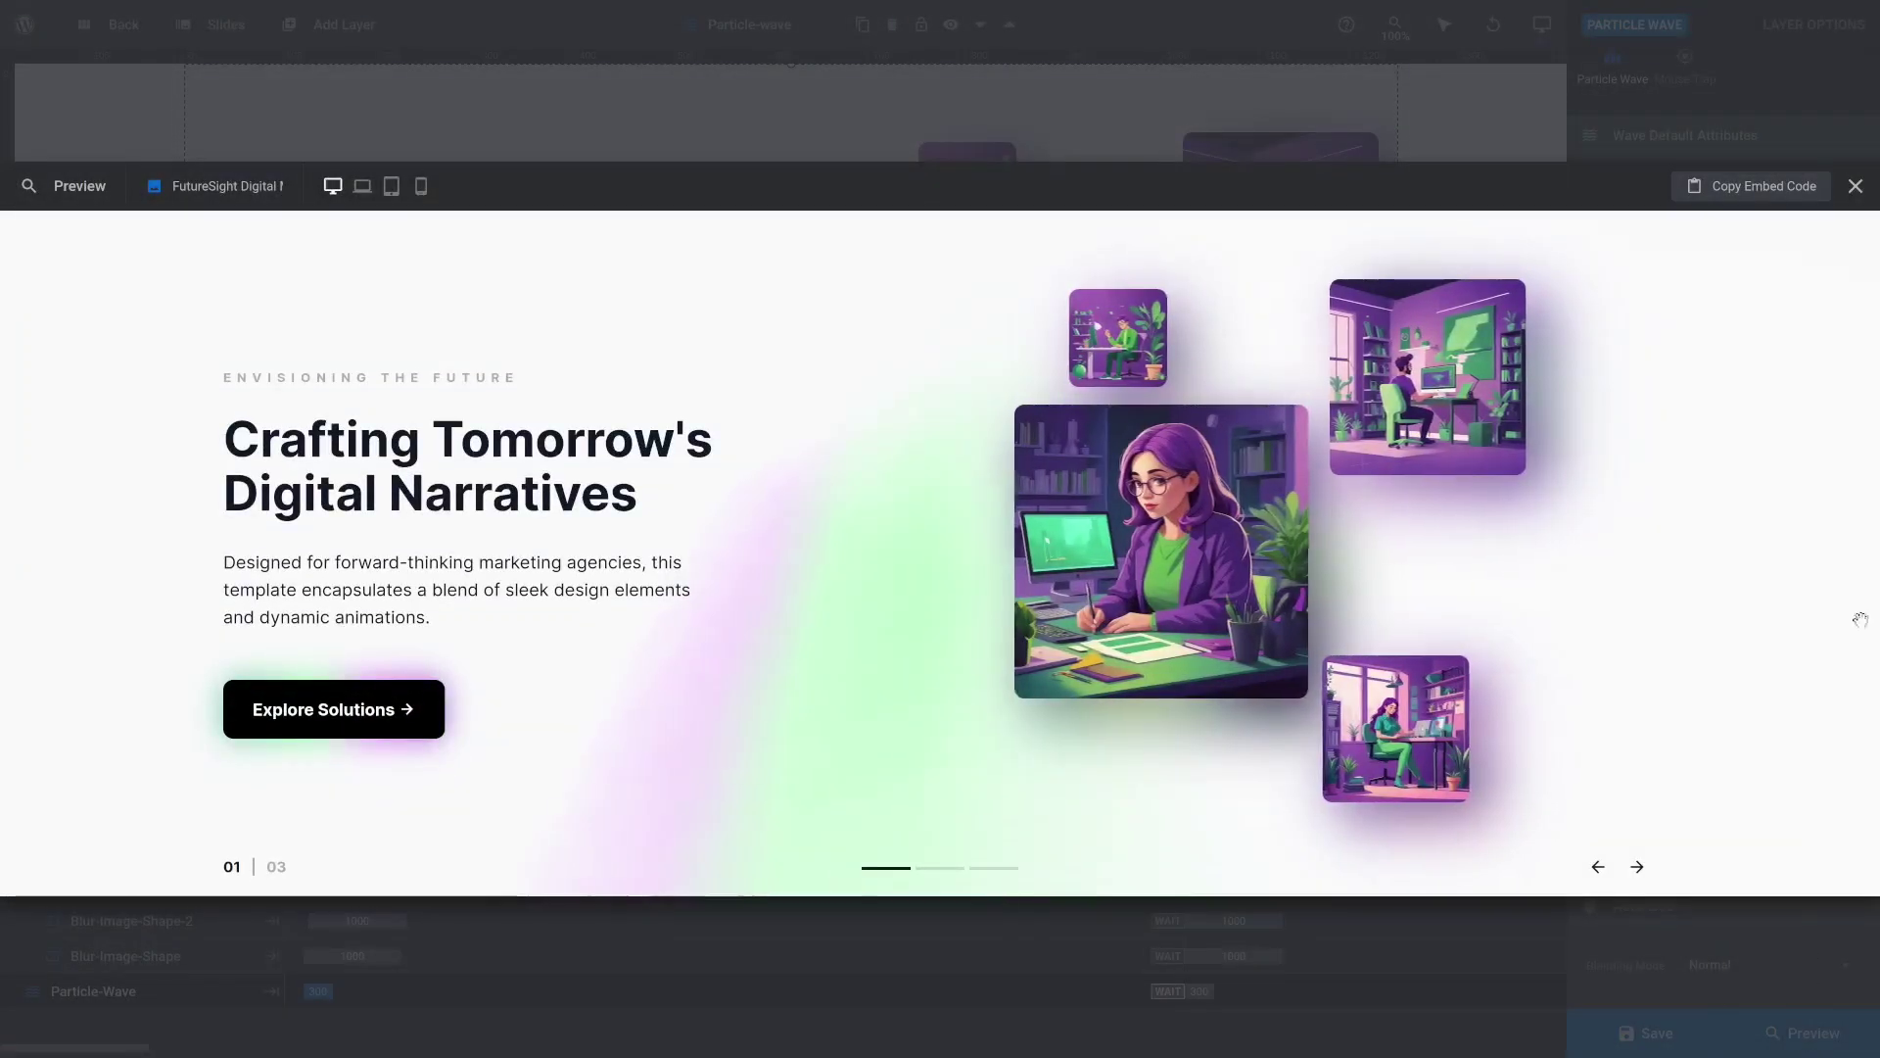
left_click(1856, 186)
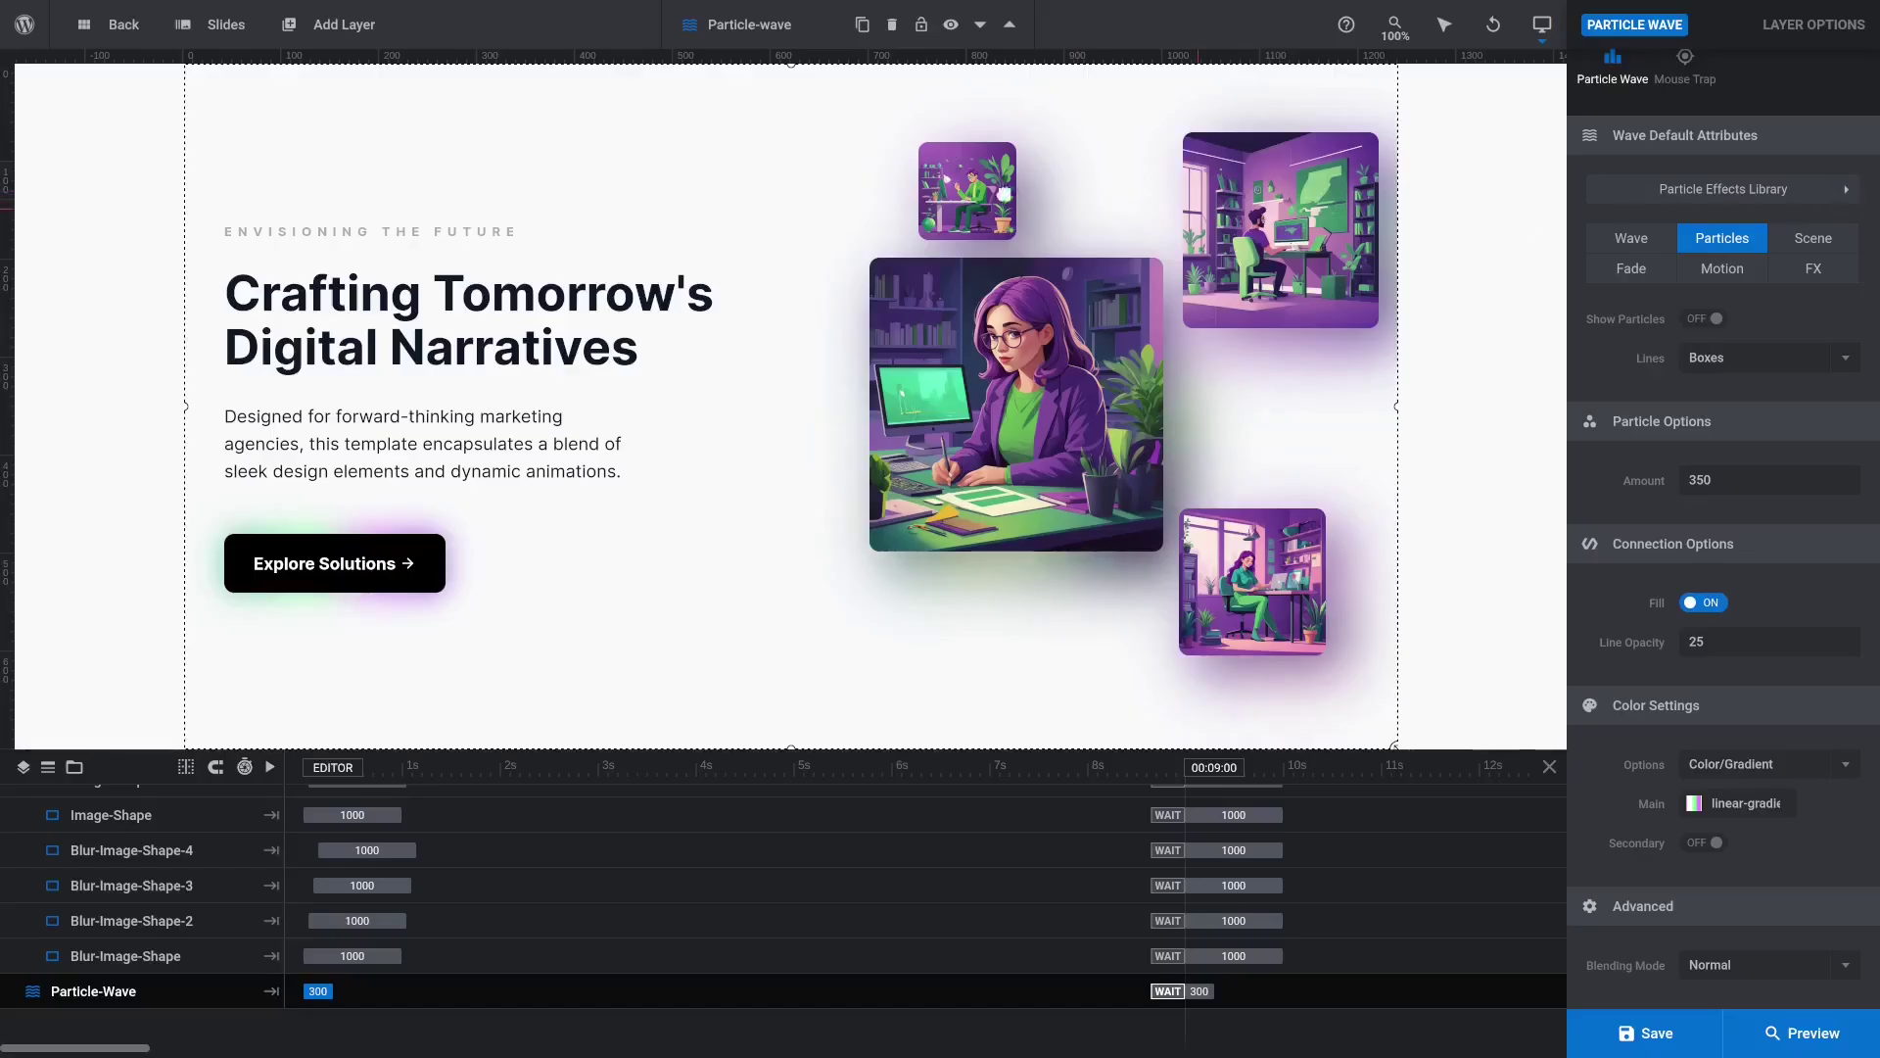
Step: On slide two, put the purple character illustration into the portrait image and its blurred image shape
mouse_move(224, 33)
left_click(222, 151)
left_click(411, 454)
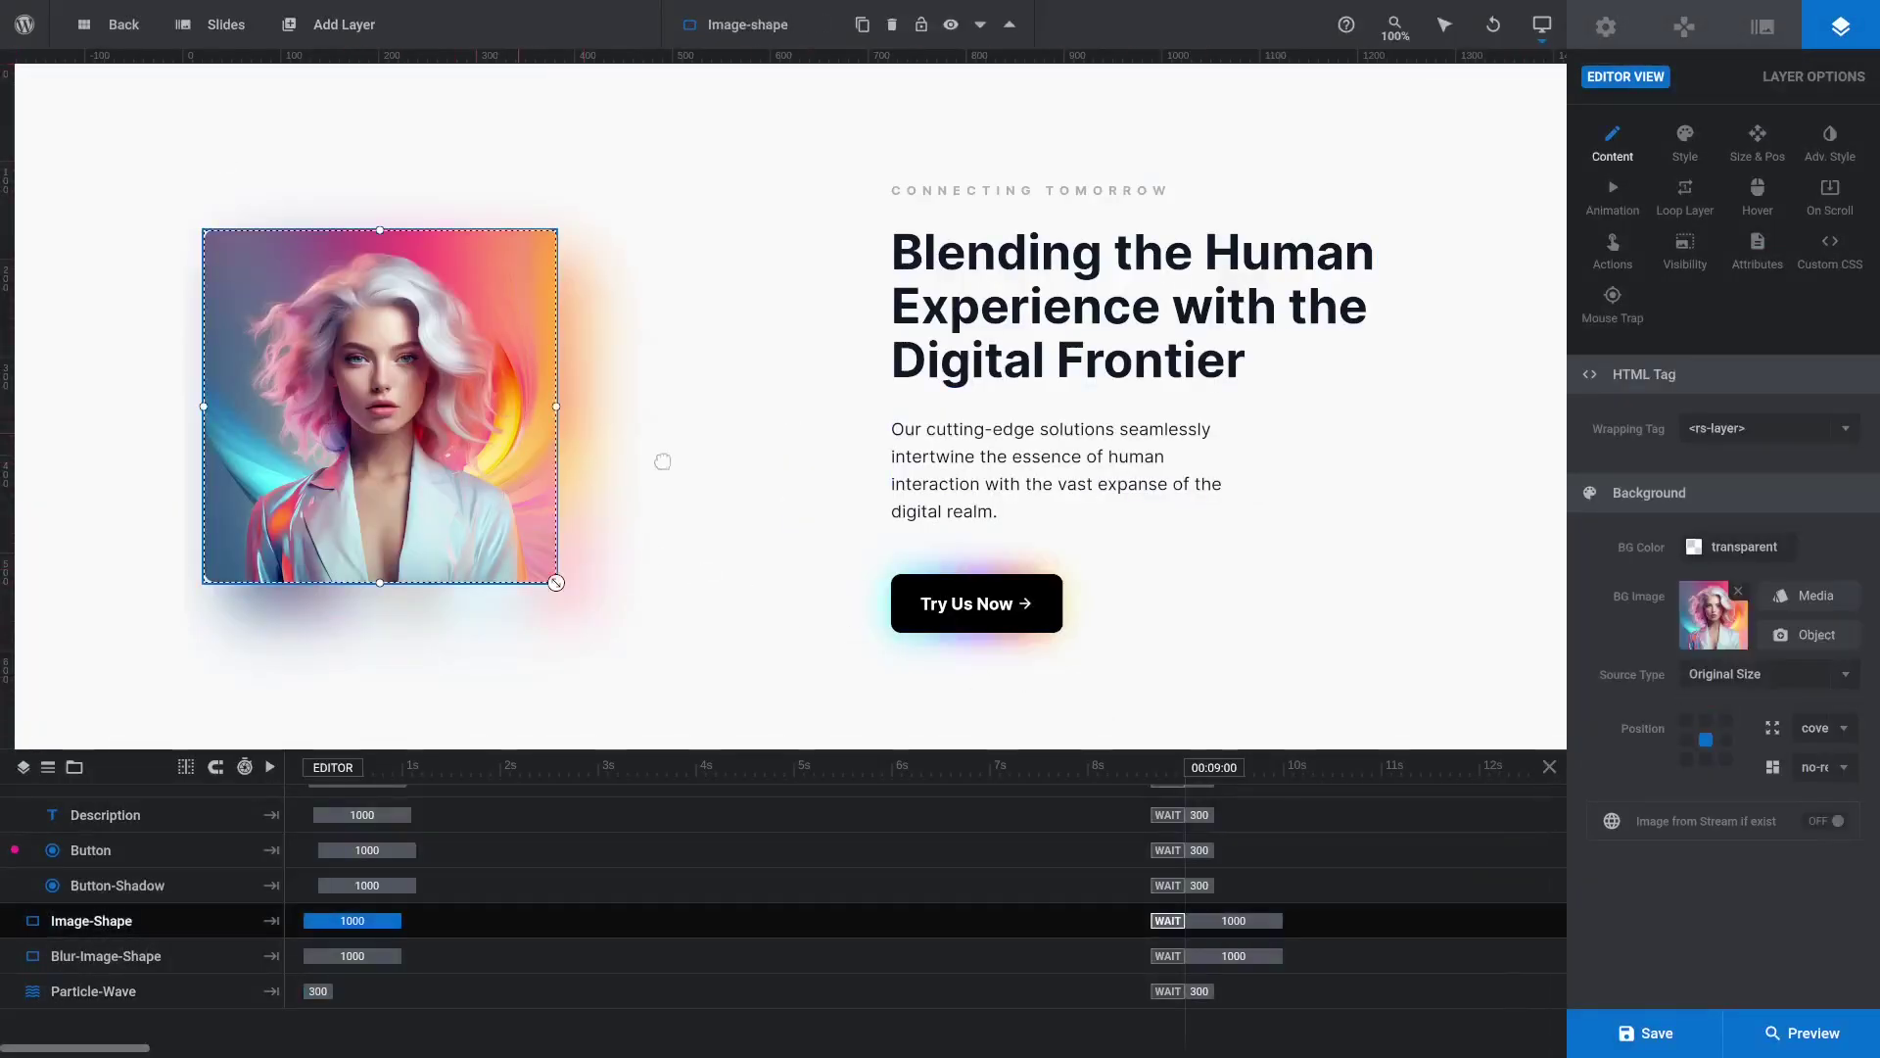
left_click(1816, 597)
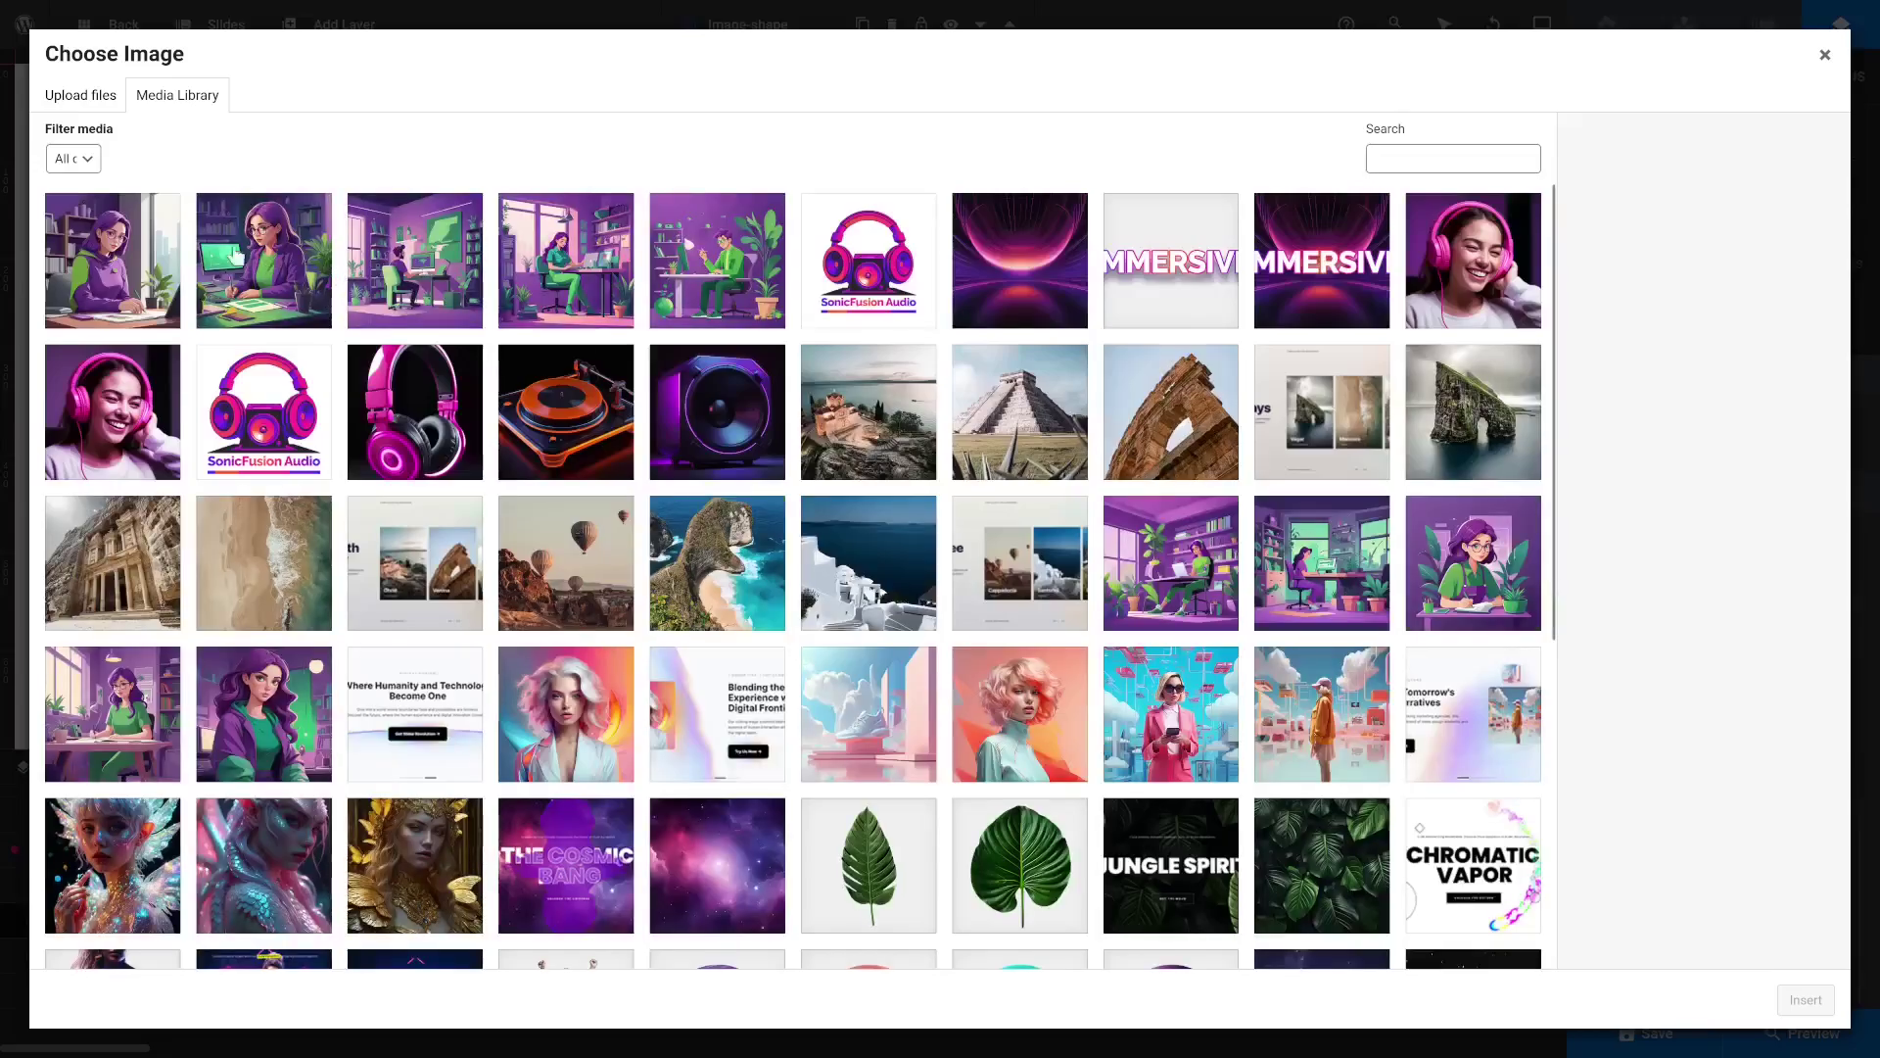
left_click(154, 255)
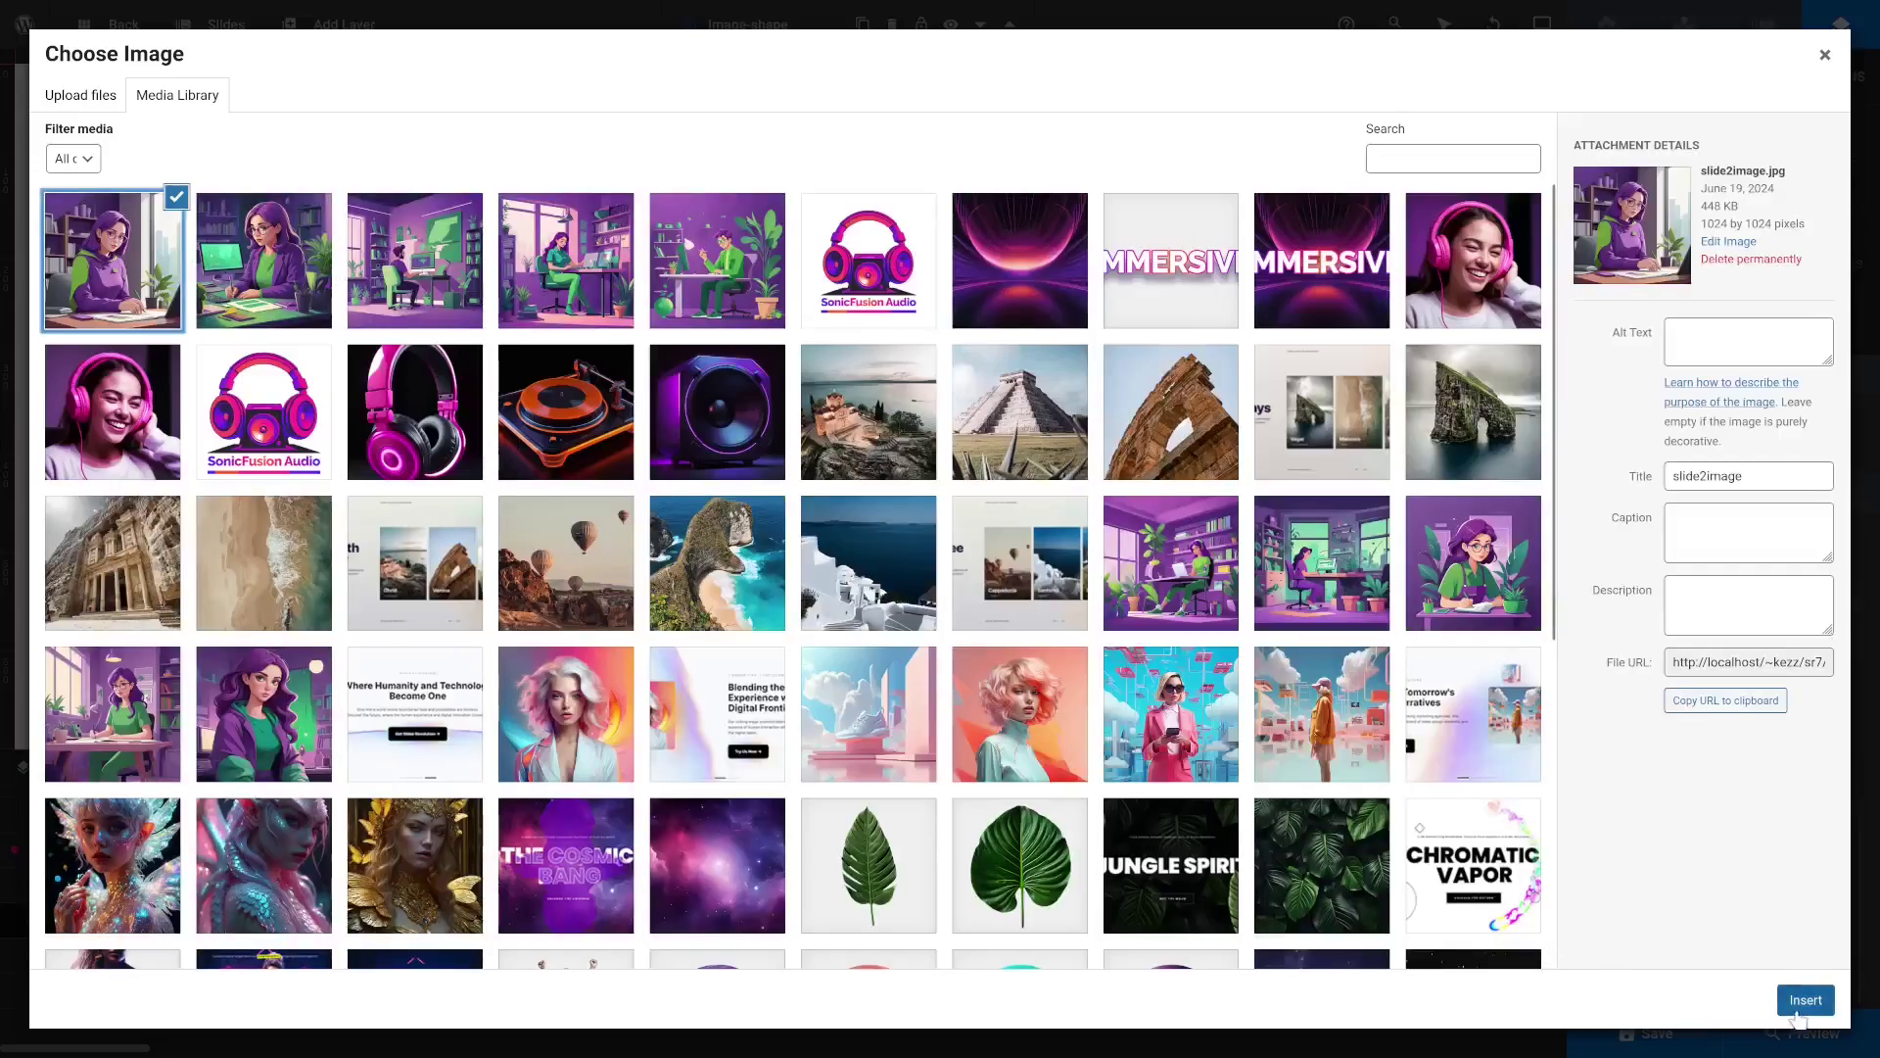
left_click(1805, 999)
left_click(580, 548)
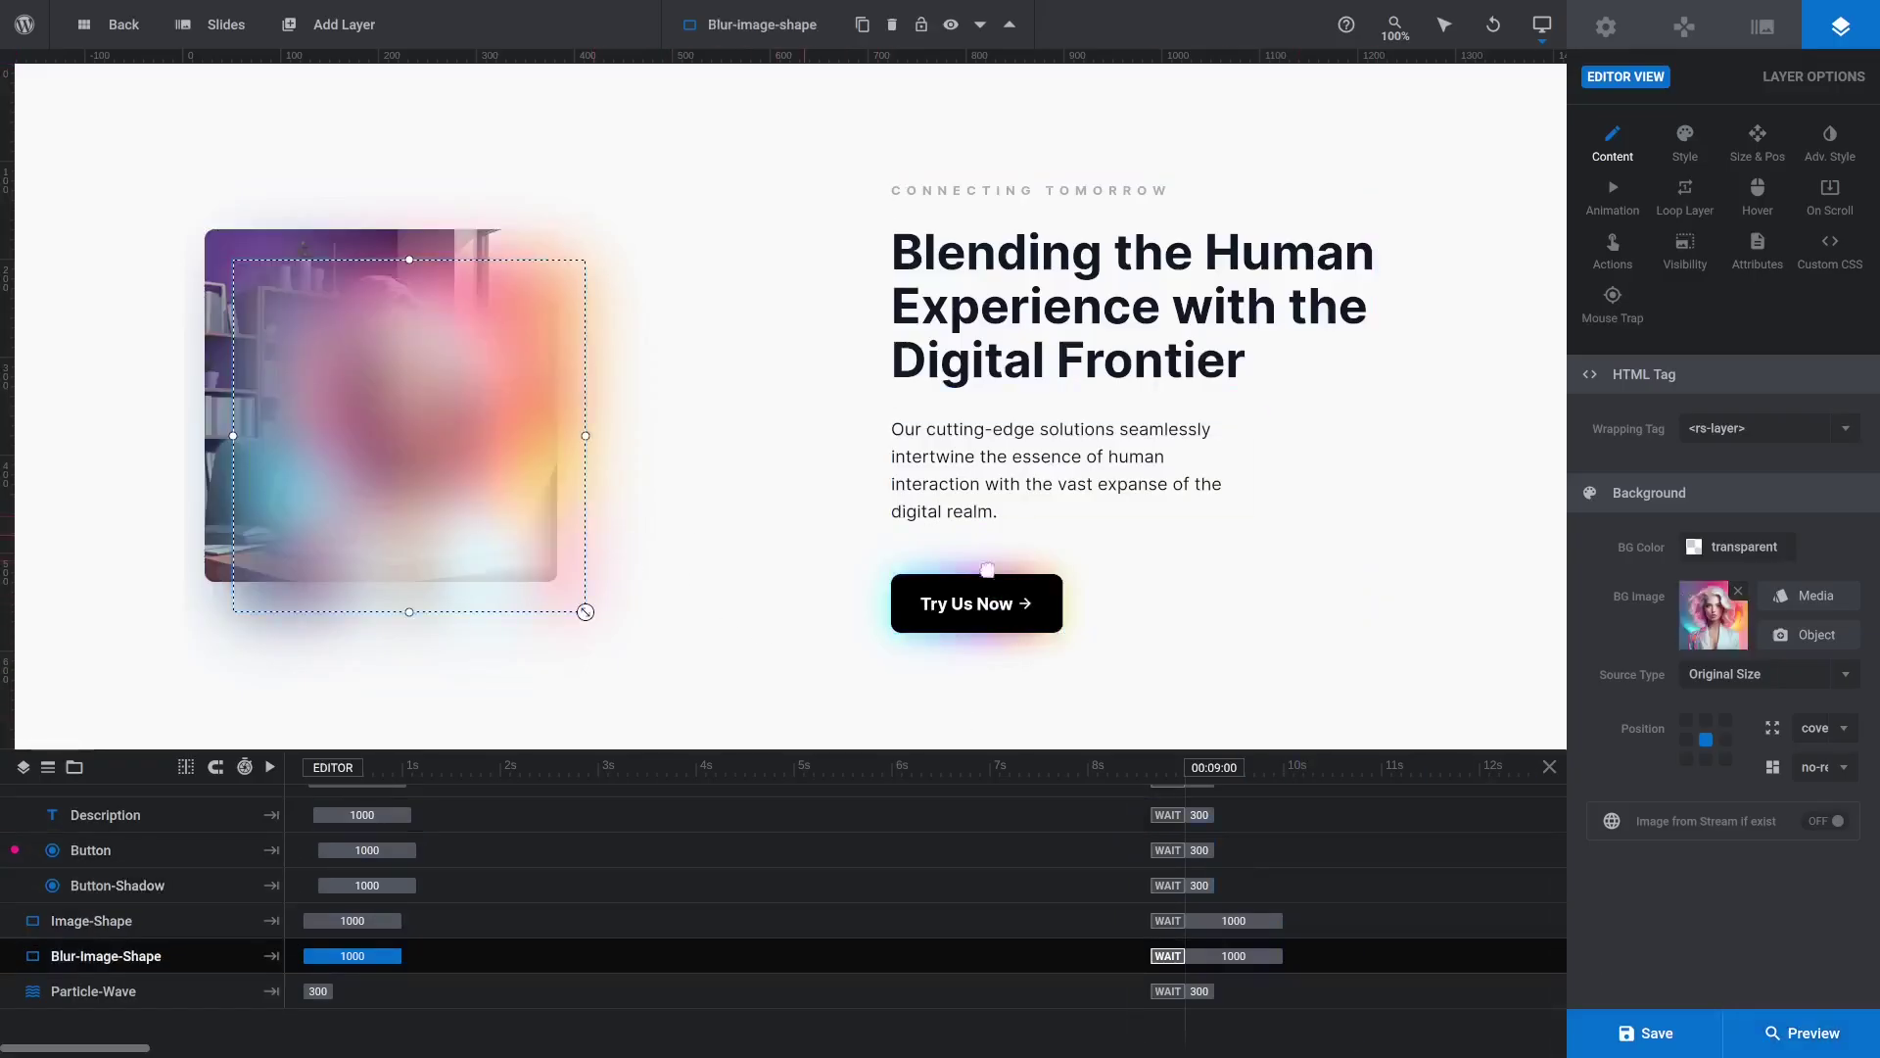
left_click(1817, 596)
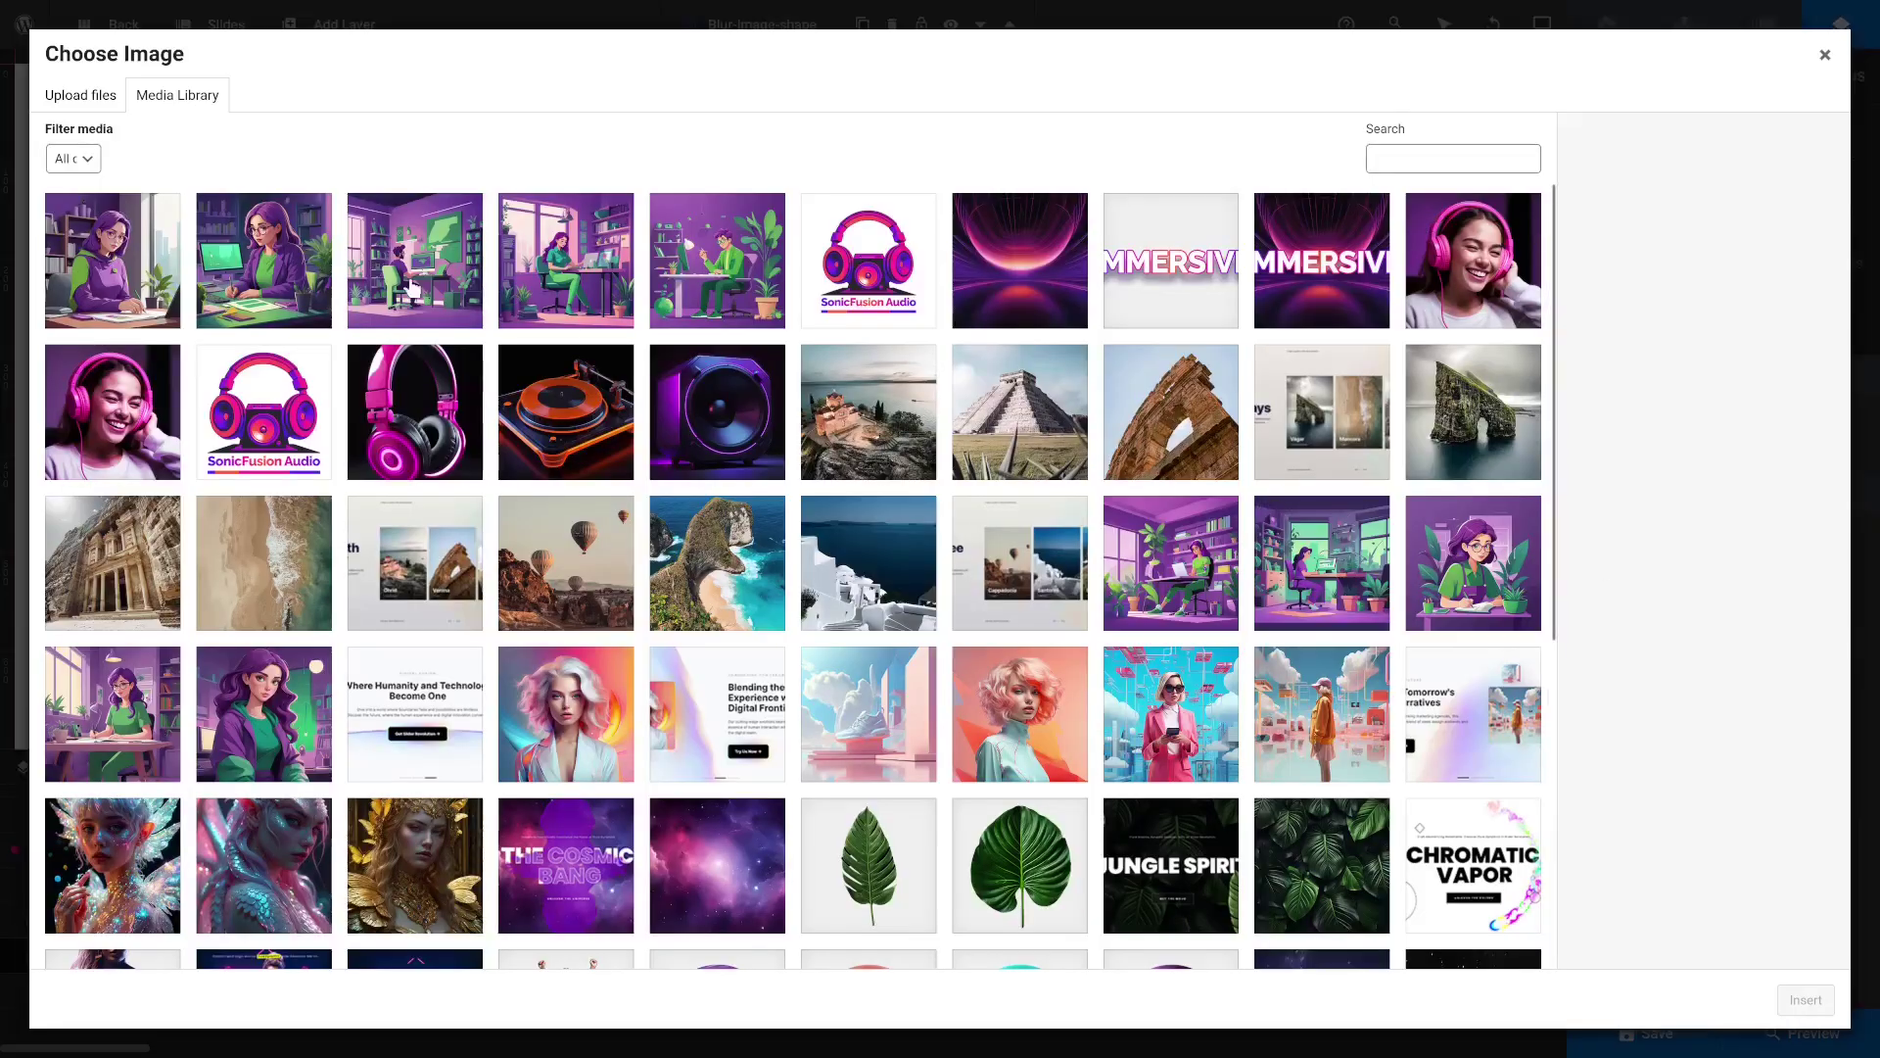
left_click(112, 257)
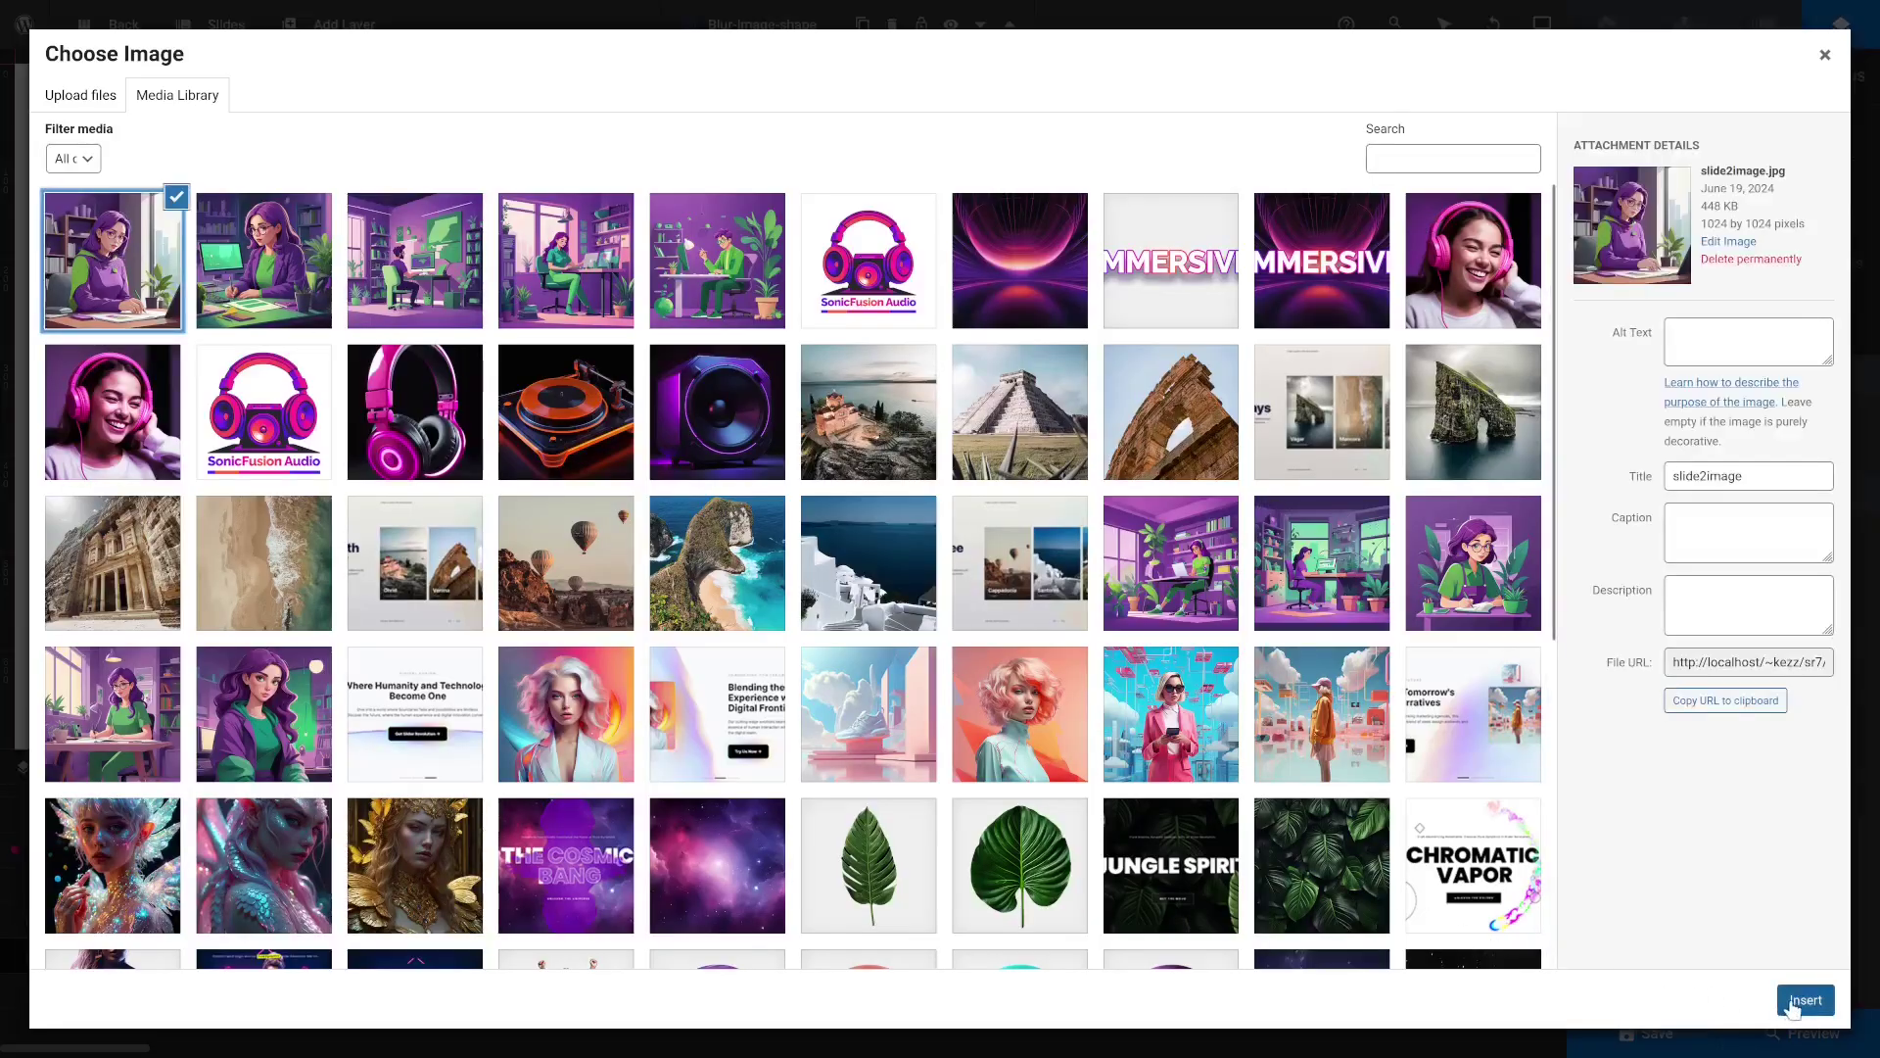
left_click(1805, 999)
Step: Apply the saved green-to-purple gradient preset to the Try Us Now button's shadow glow
left_click(159, 885)
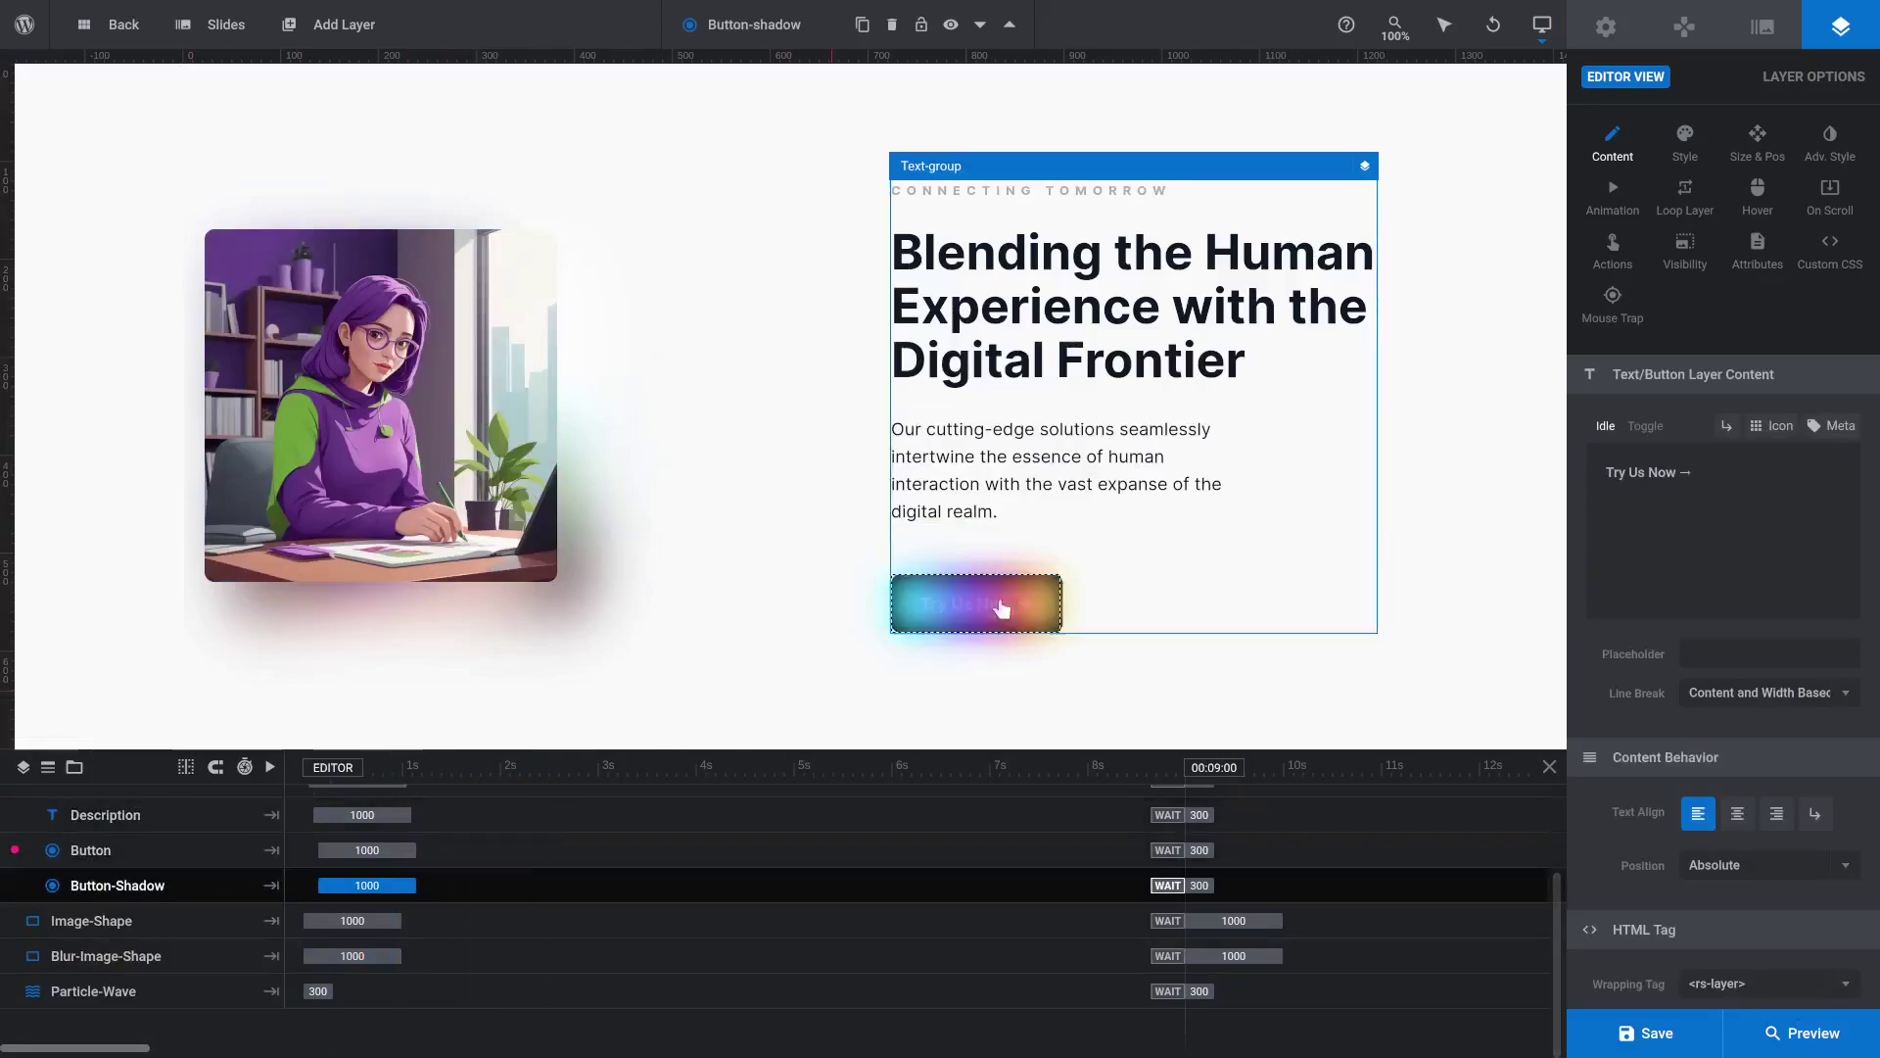
left_click(1055, 584)
left_click(1684, 147)
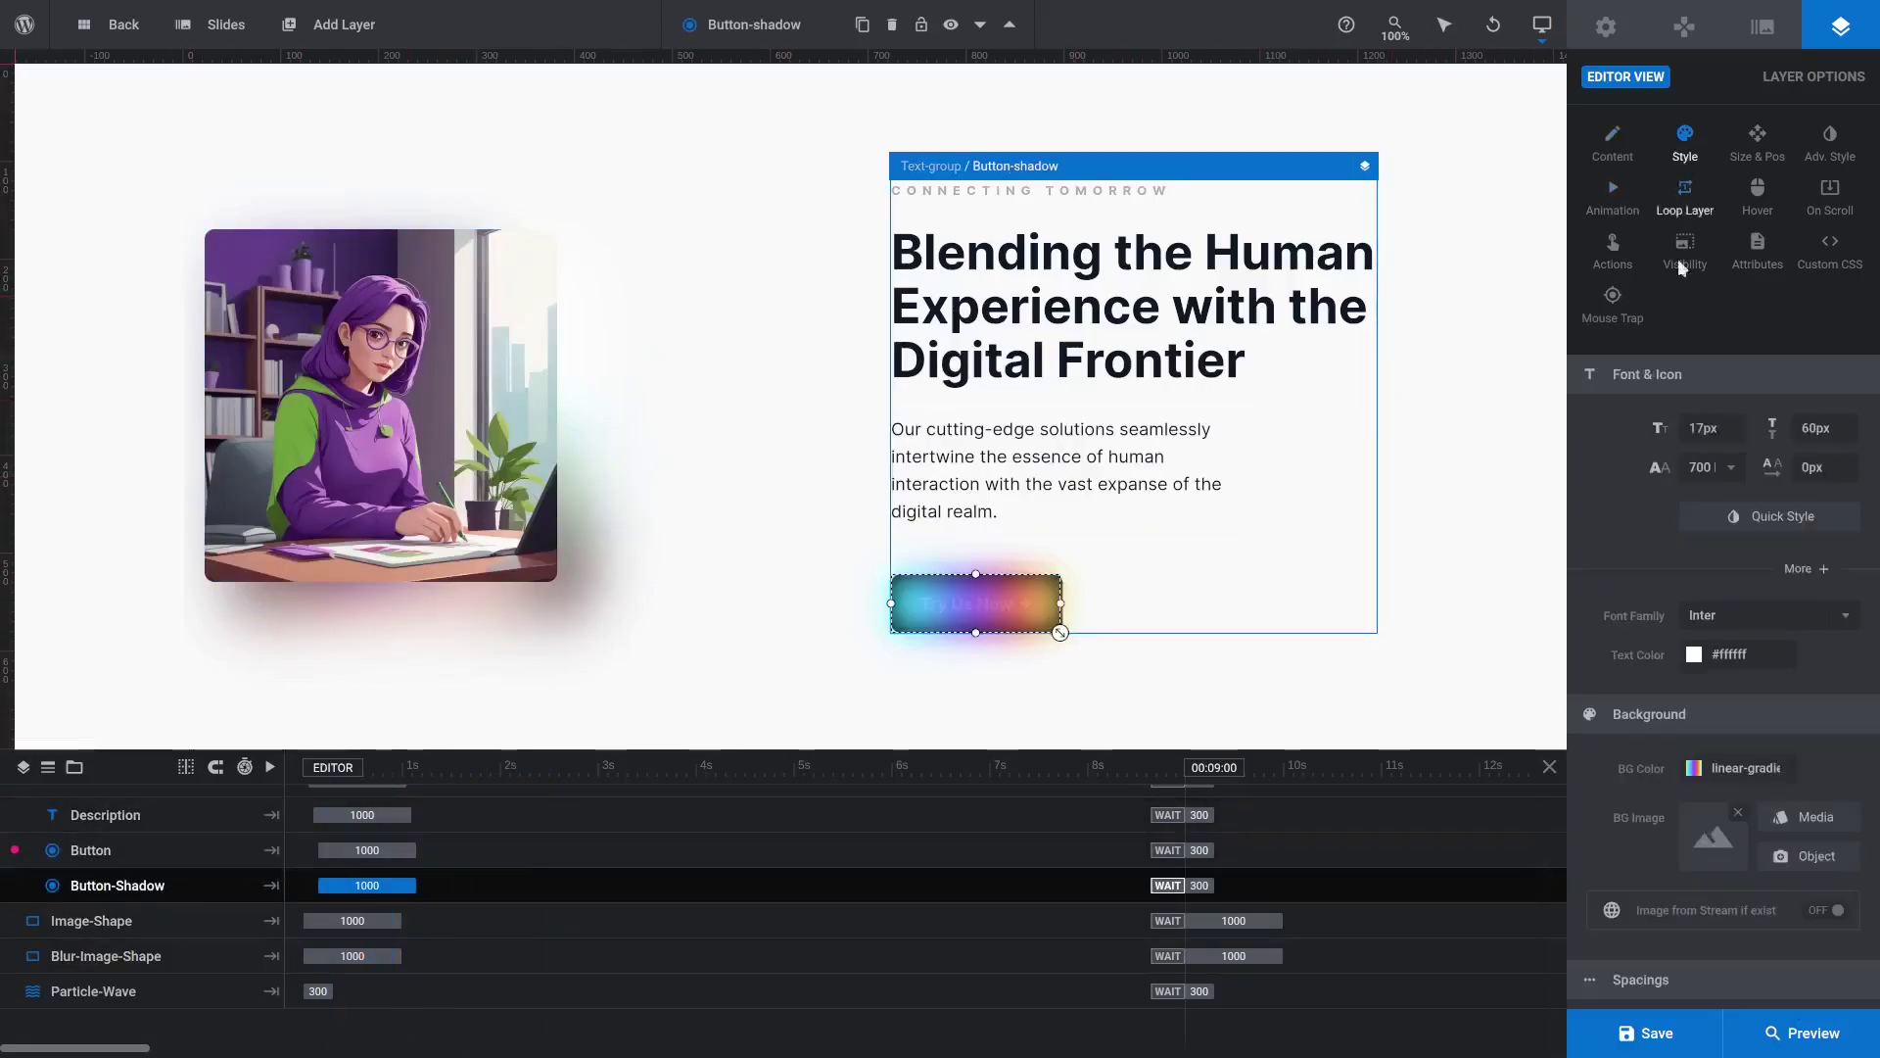
left_click(1694, 769)
left_click(943, 666)
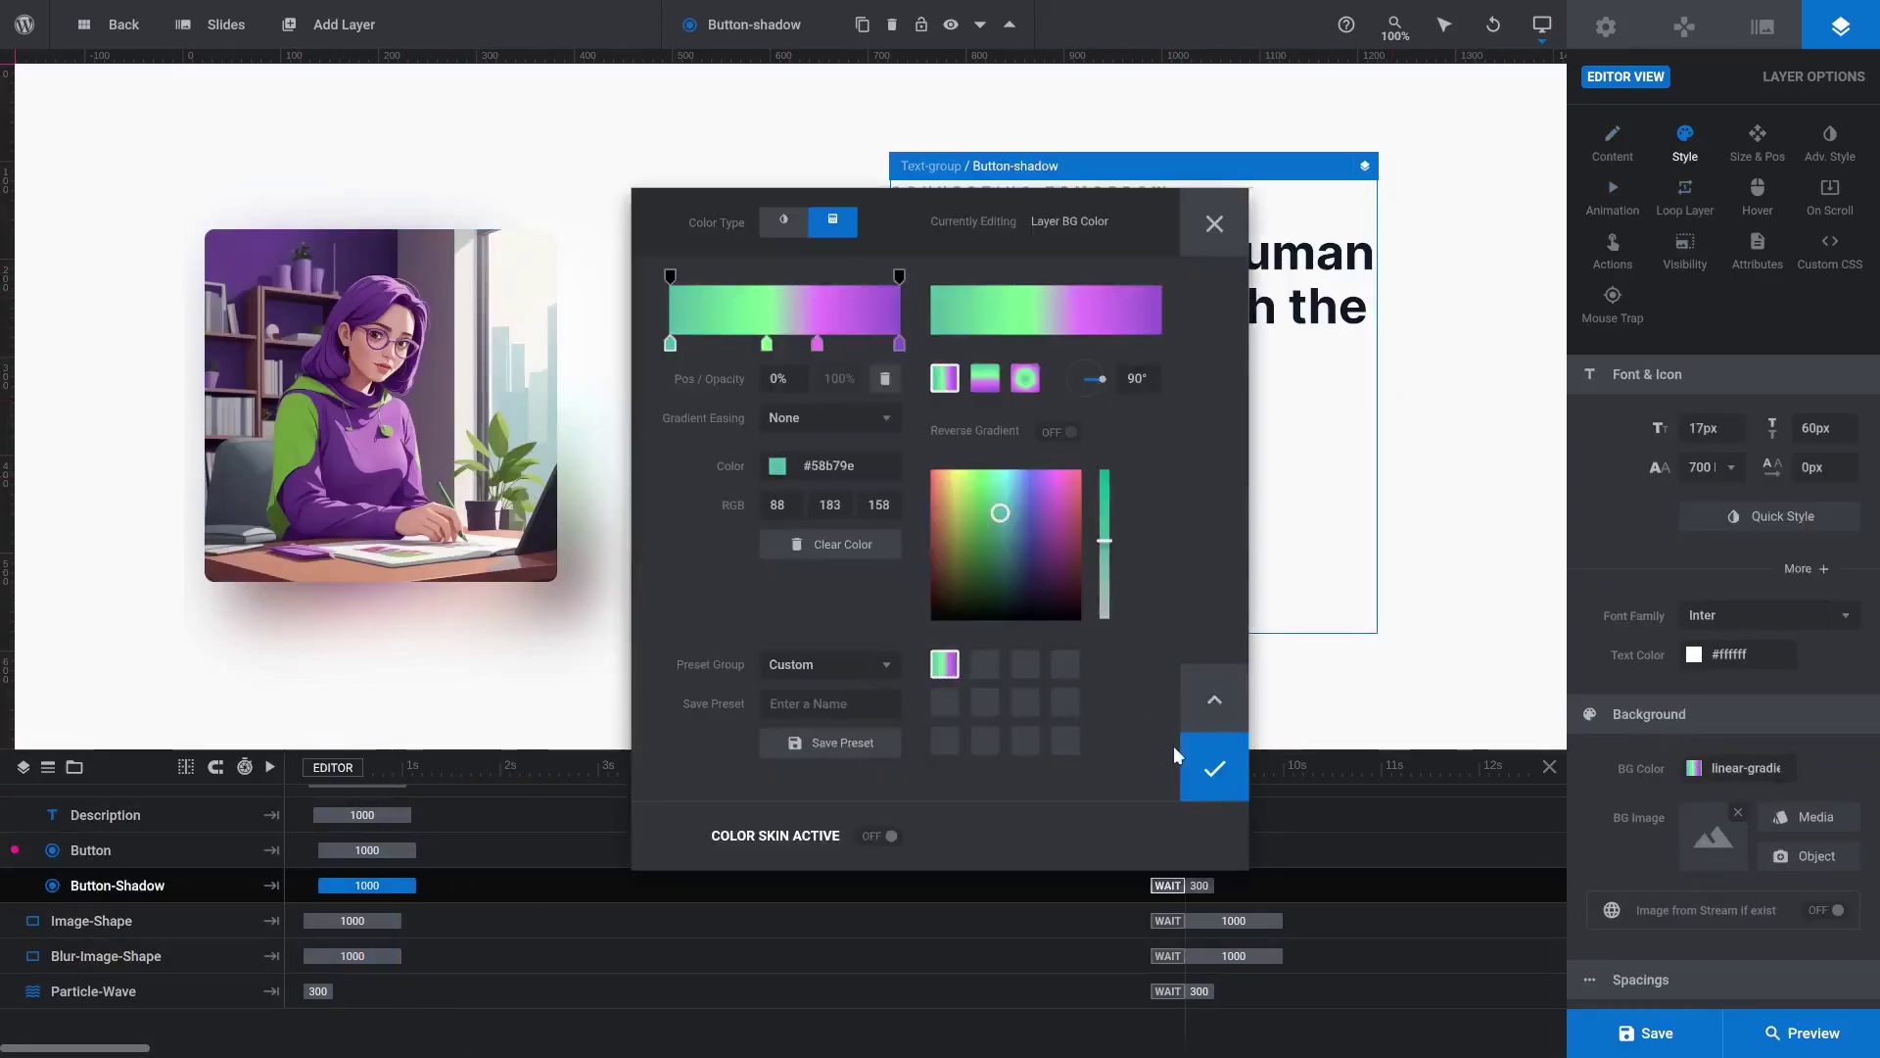
left_click(1215, 769)
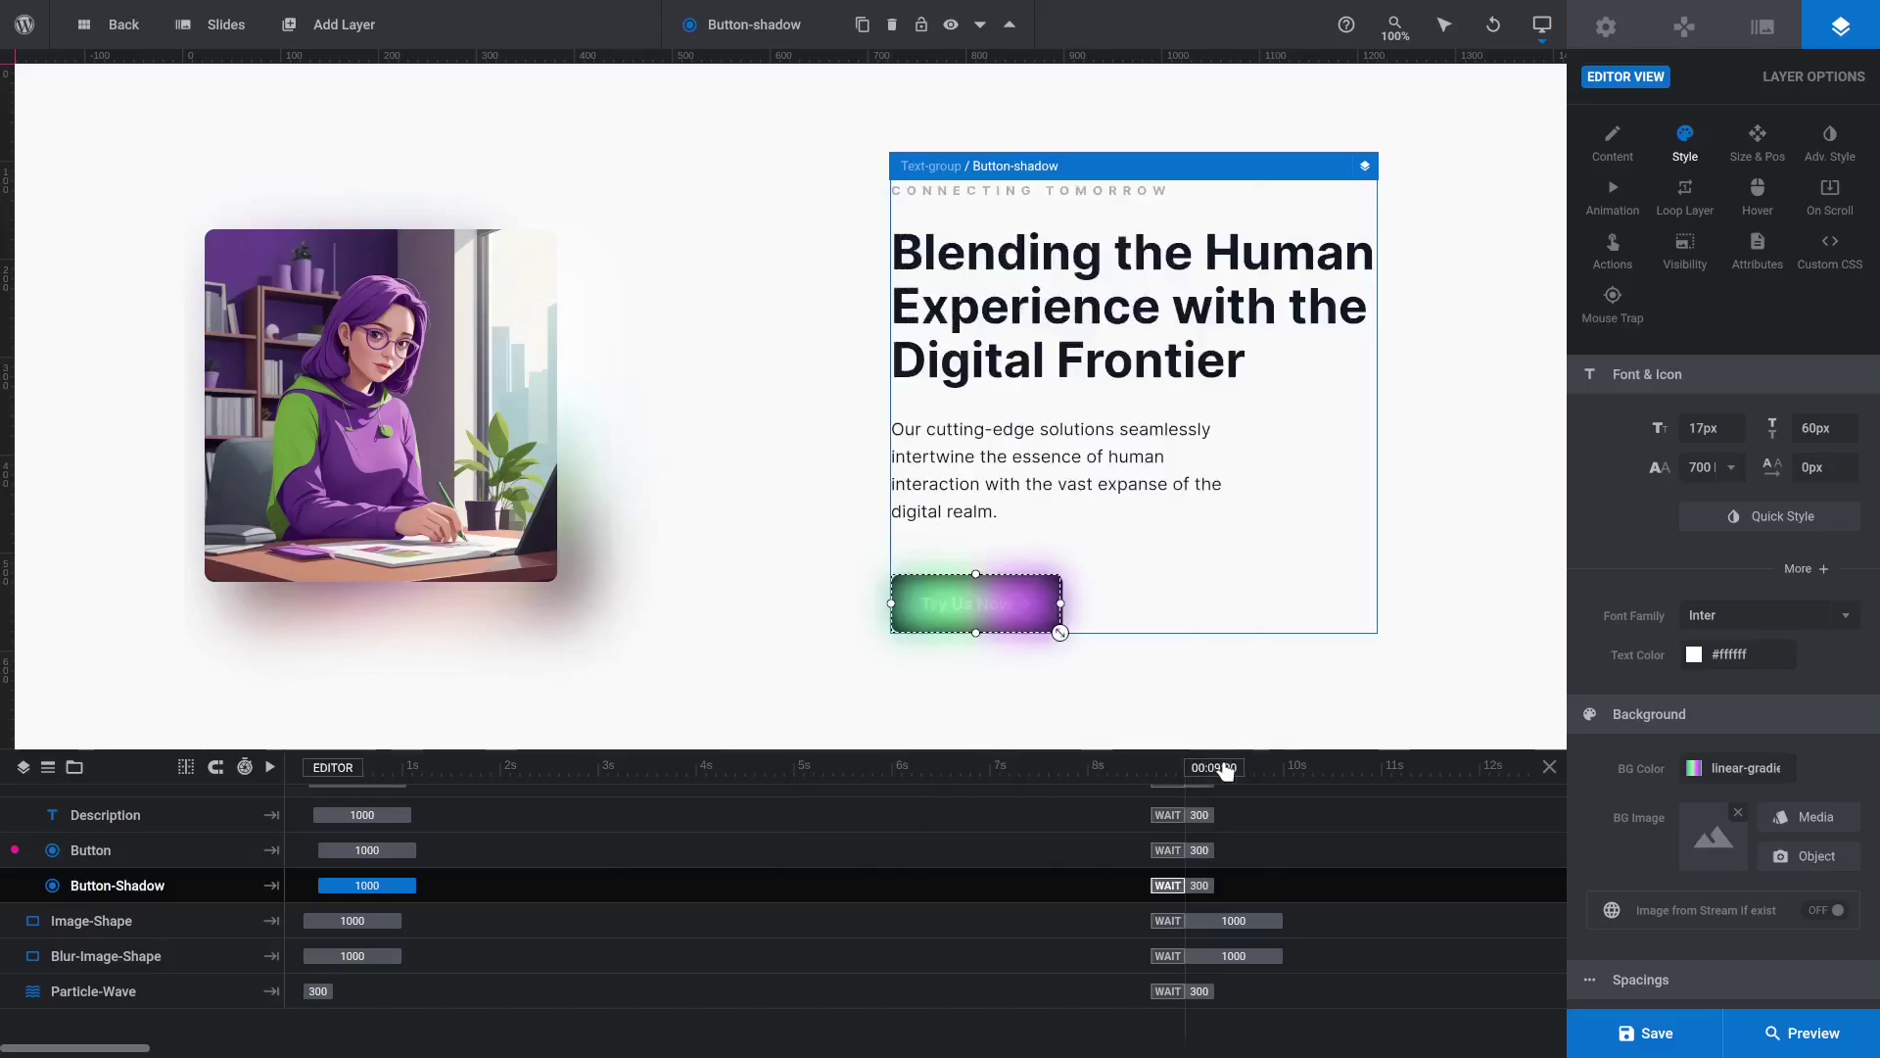
Step: Open slide two's Particle-Wave main colour, setting white at 30% and #79fc91 at 49%
left_click(667, 994)
left_click(1612, 299)
scroll(1747, 394, "down", 2)
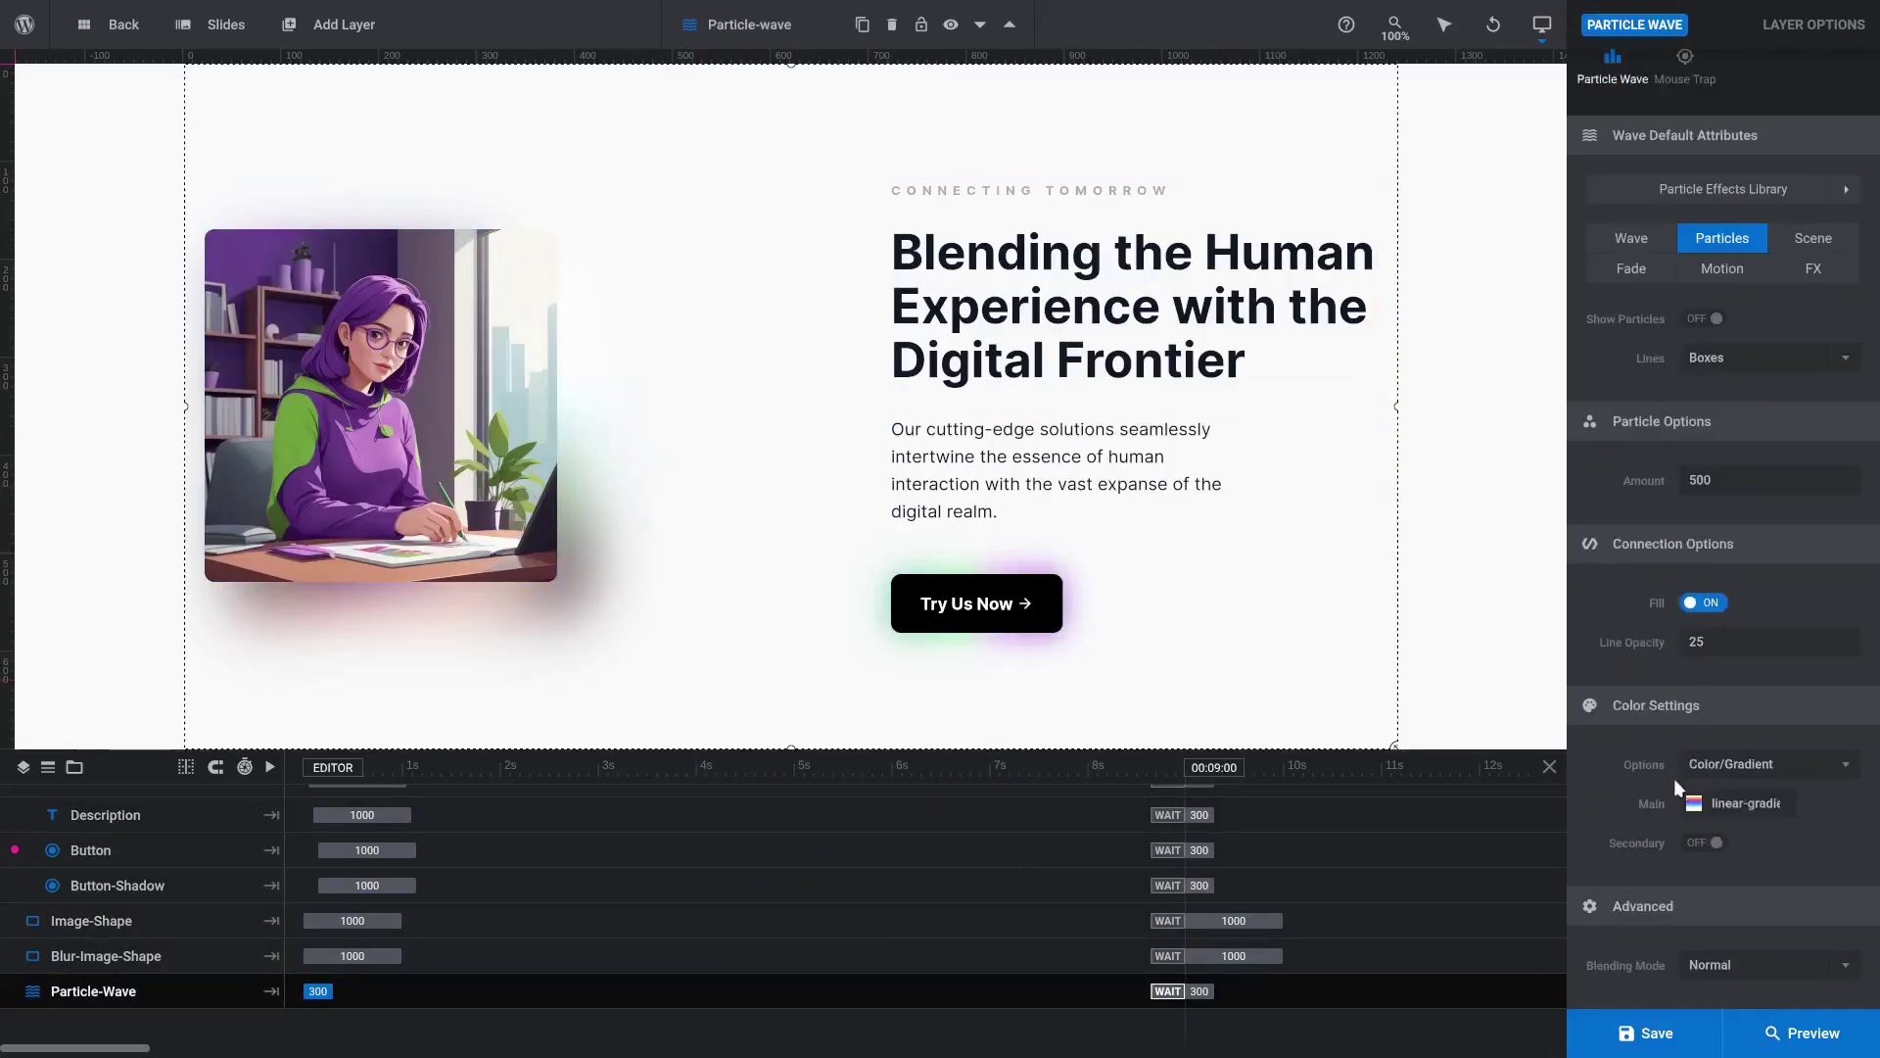
left_click(1693, 803)
type("30")
left_click(762, 344)
triple_click(833, 465)
type("#79fc91 49")
Step: Set the third stop to #79fc91 at 62% and the red stop to #e87aff at 76%, then confirm
left_click(807, 344)
triple_click(833, 466)
type("#79fc91 ")
type("62")
left_click(853, 344)
triple_click(789, 466)
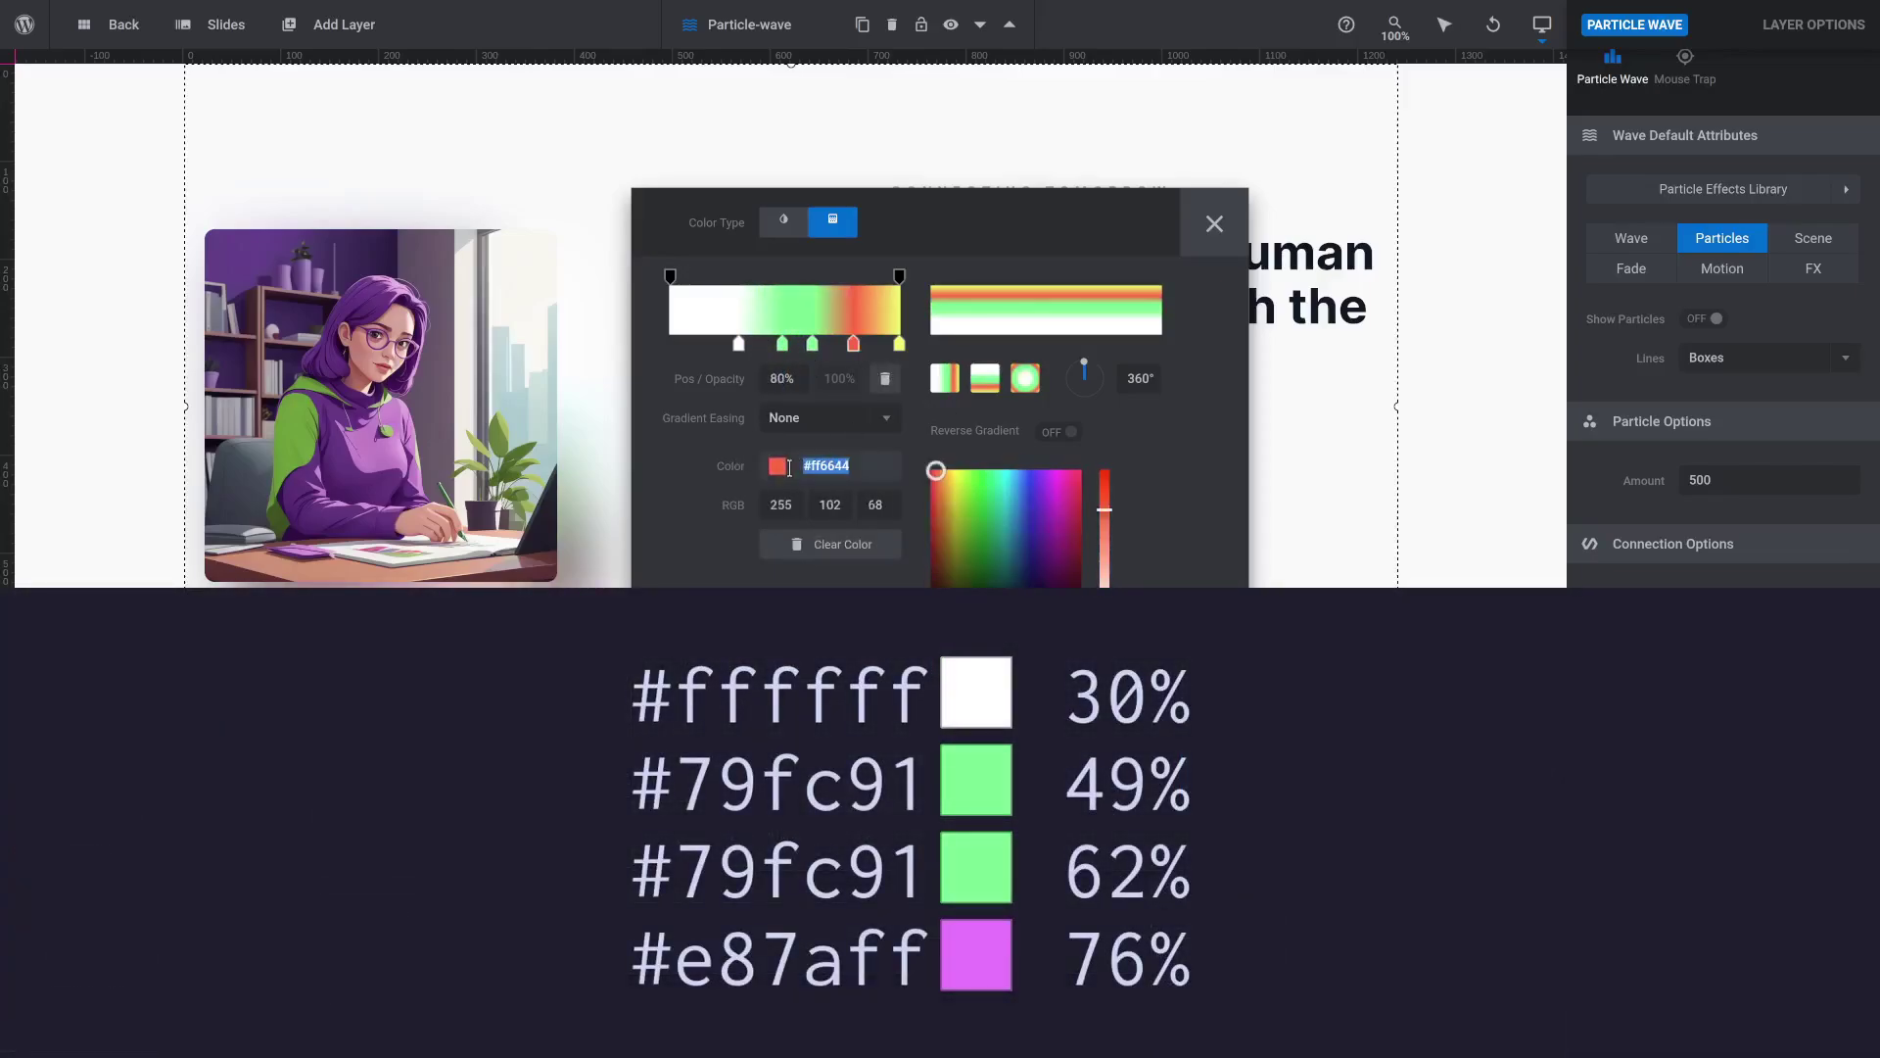
type("#e87aff76")
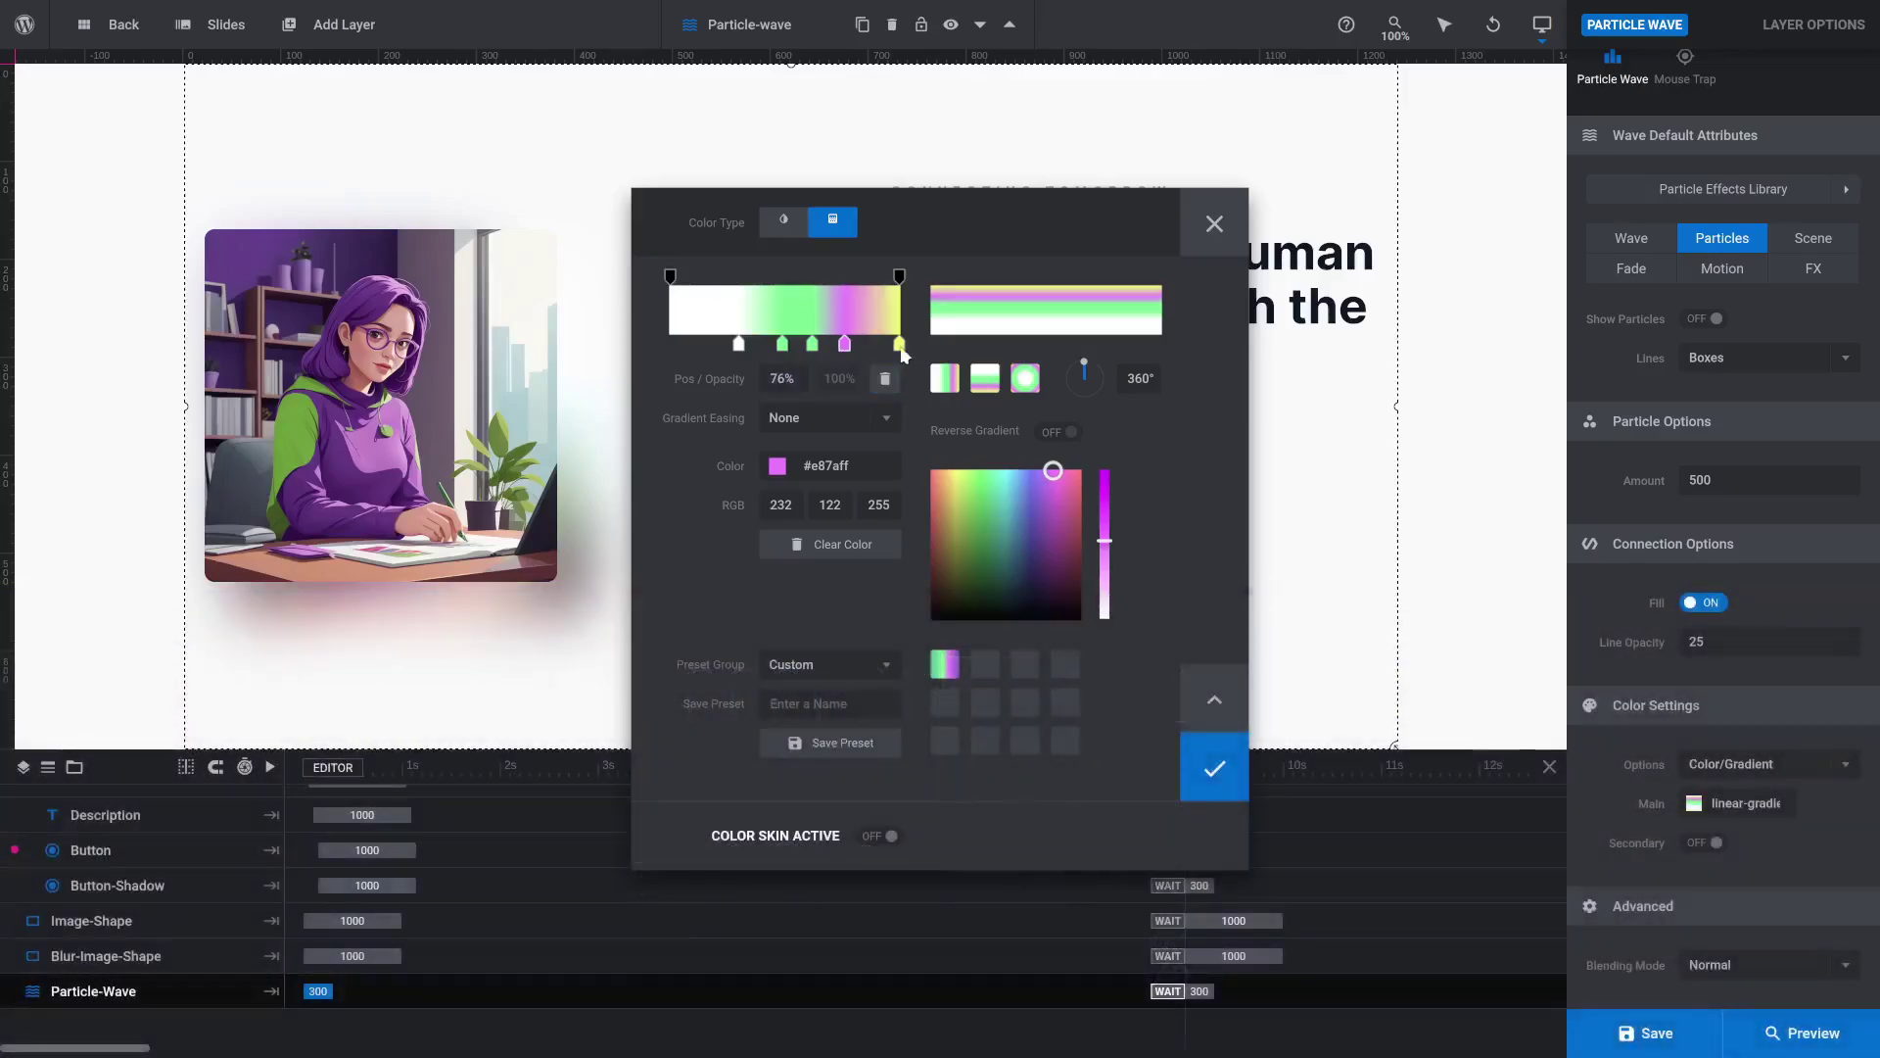
left_click(1216, 762)
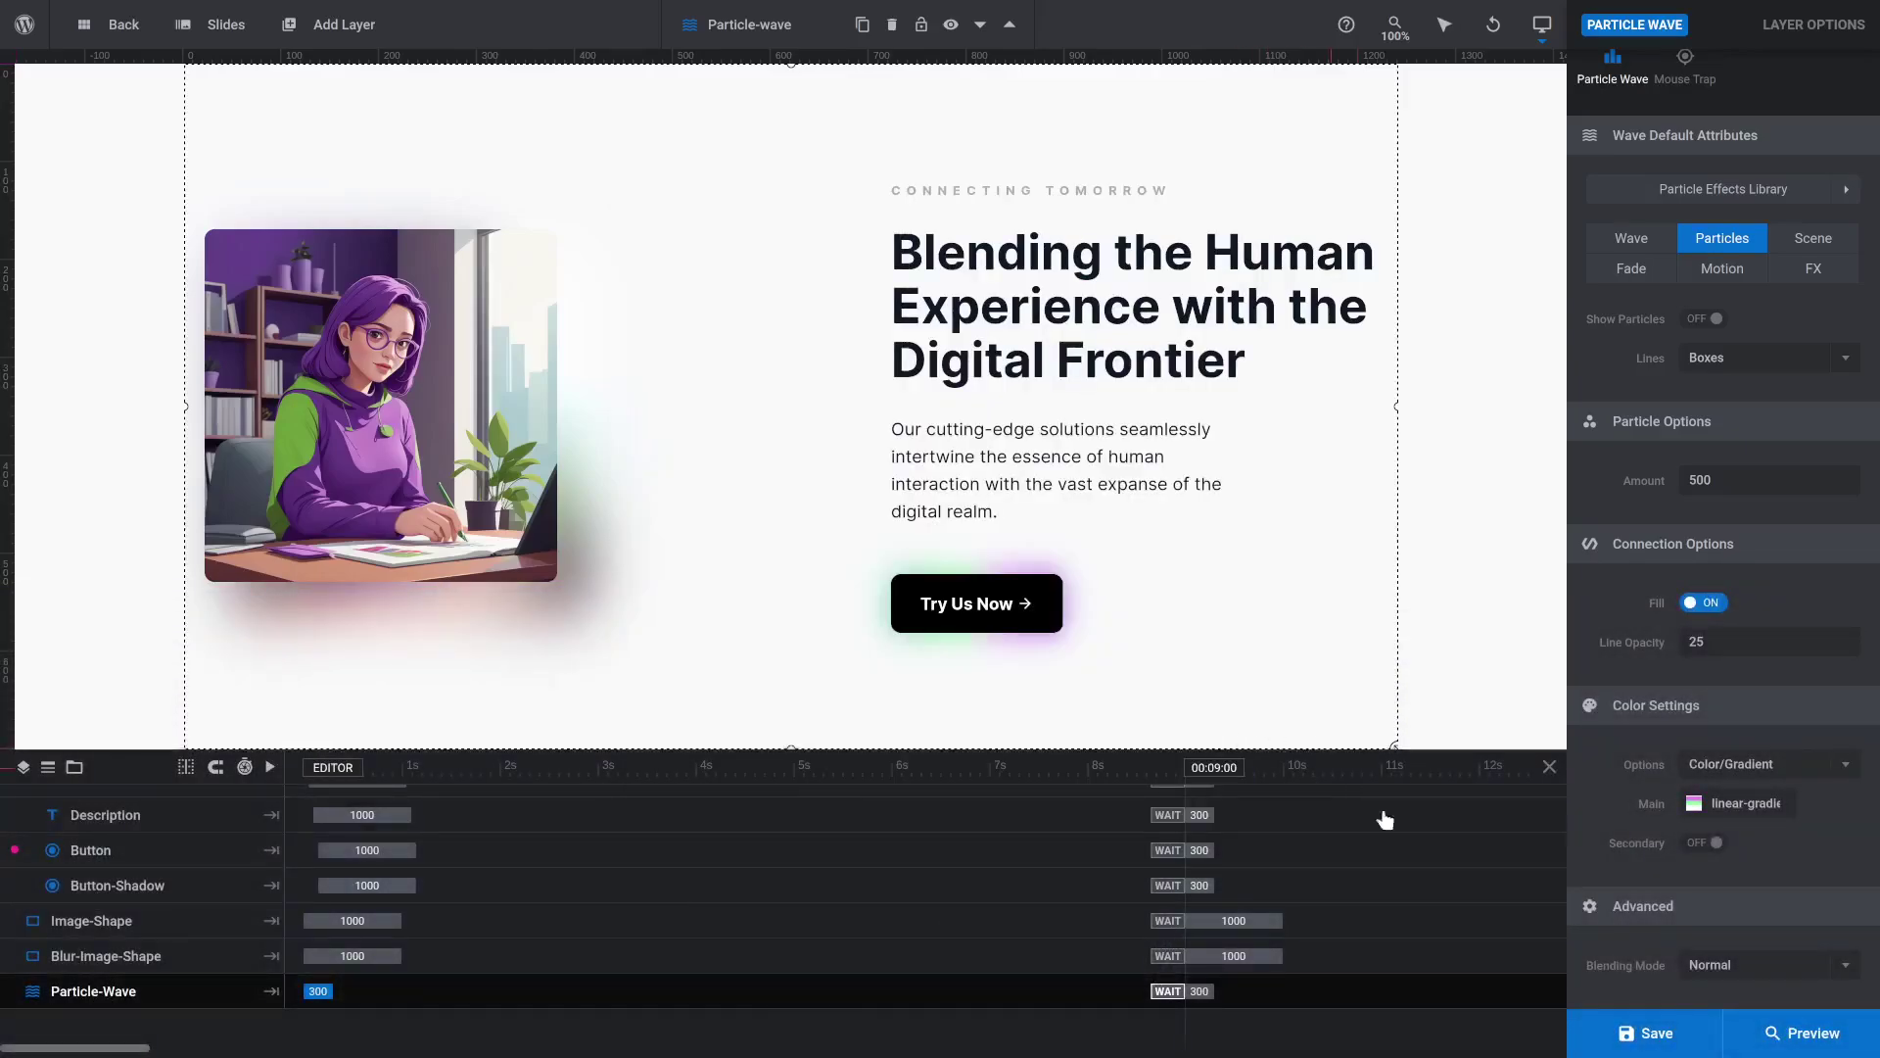
Step: Save the slider, preview slides one and two, then close the preview
left_click(1625, 1033)
left_click(1806, 1046)
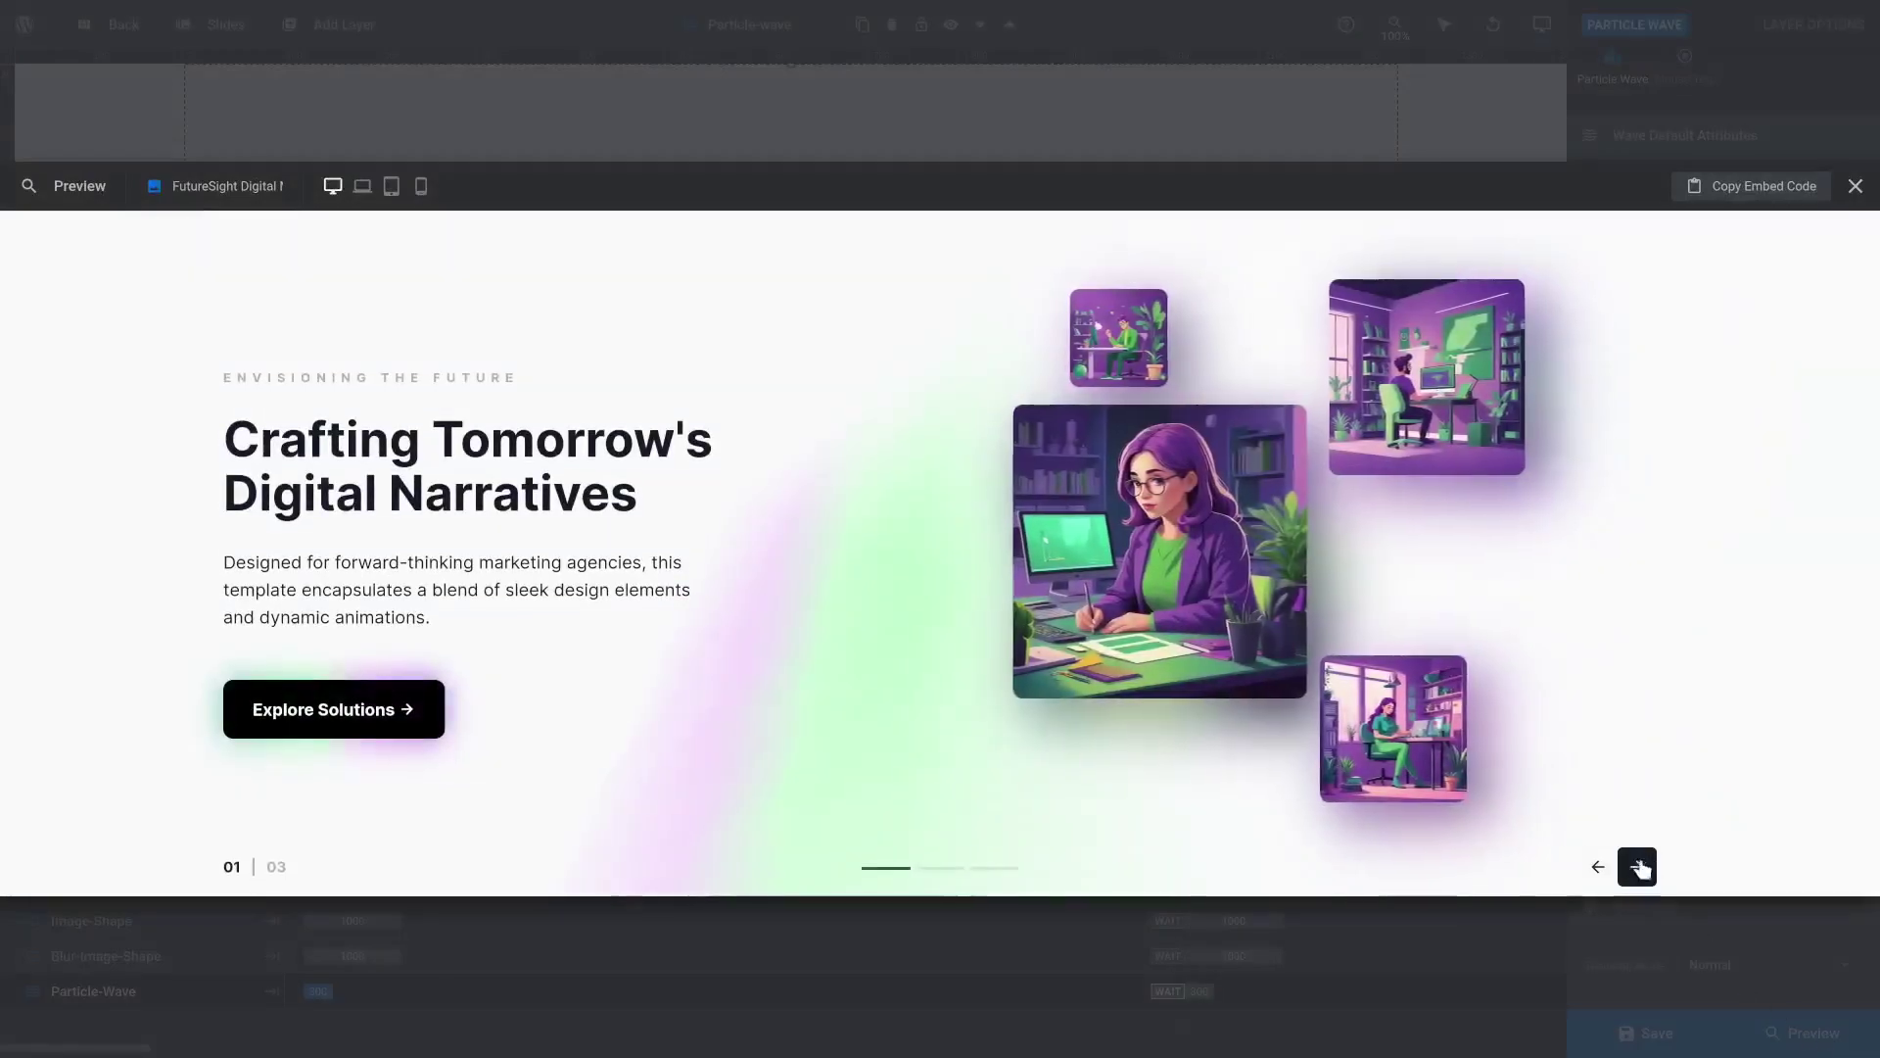
left_click(1638, 867)
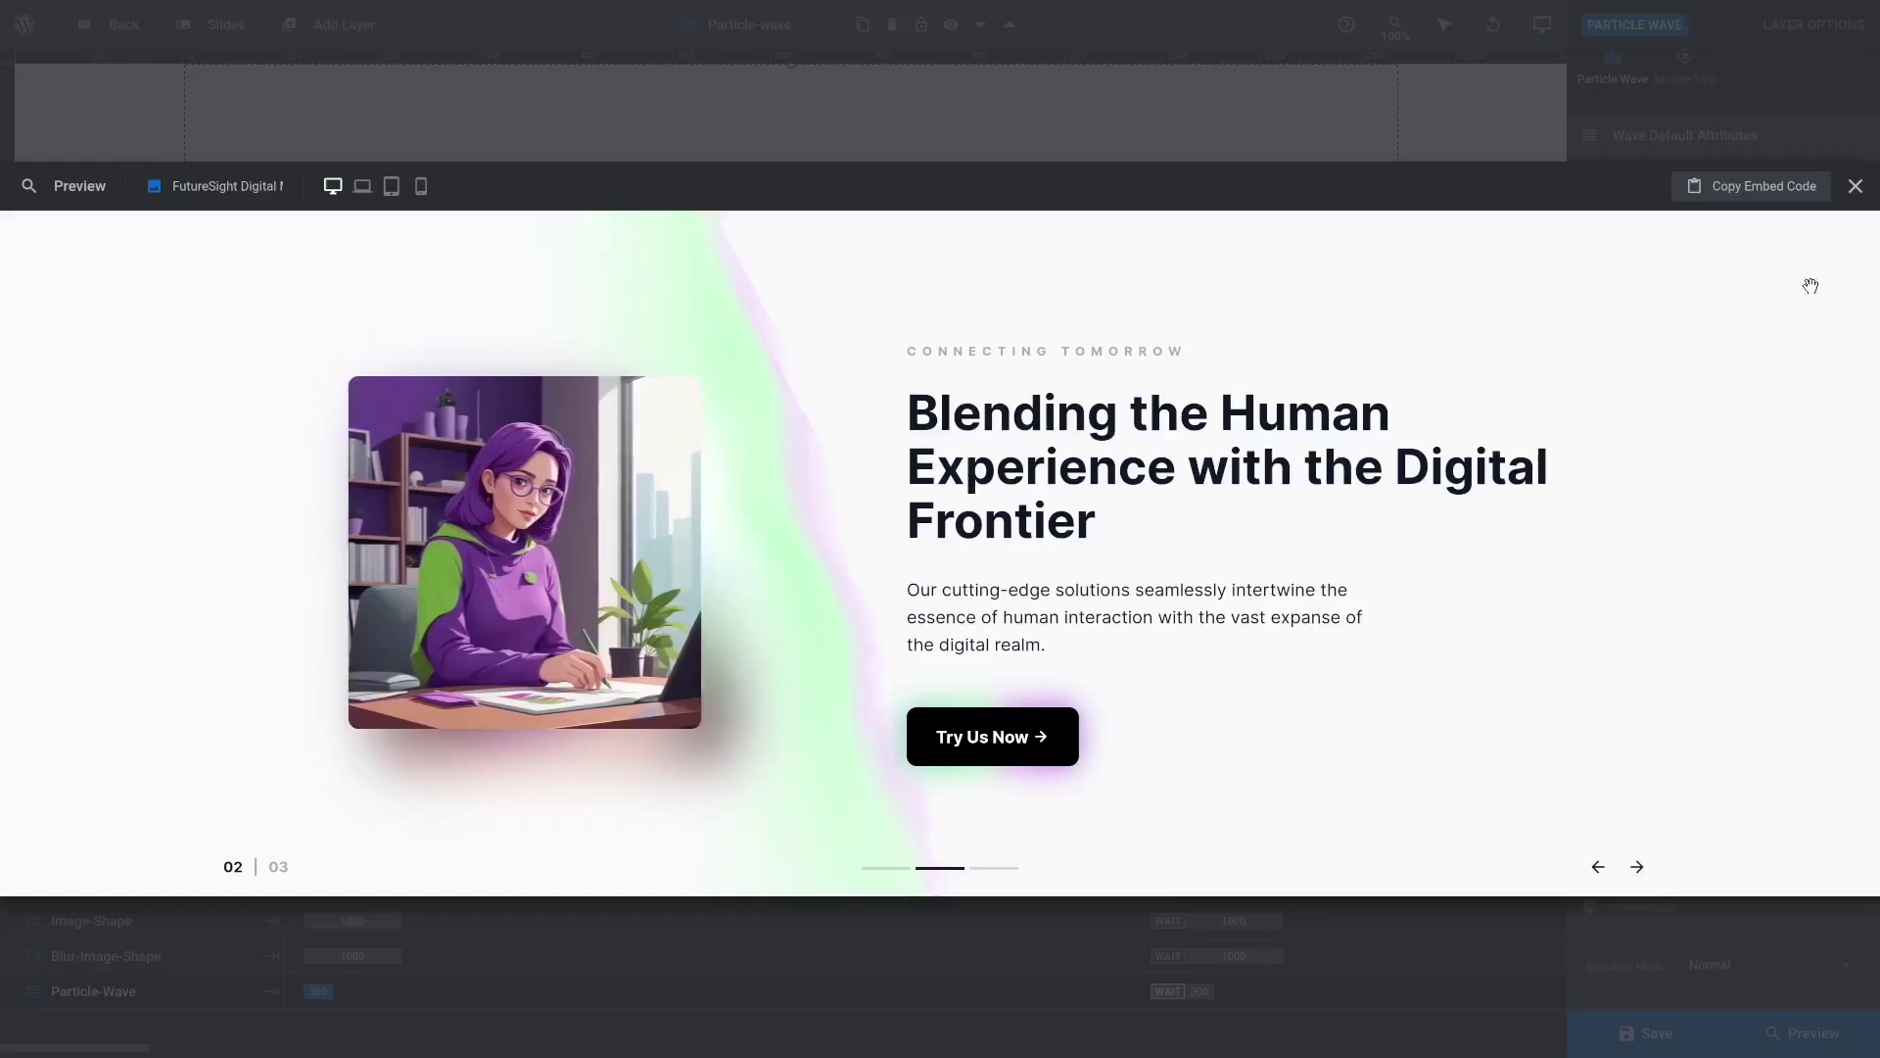
left_click(1856, 186)
Step: On slide three, give the Button-Shadow layer's background colour the green-purple gradient preset
mouse_move(208, 44)
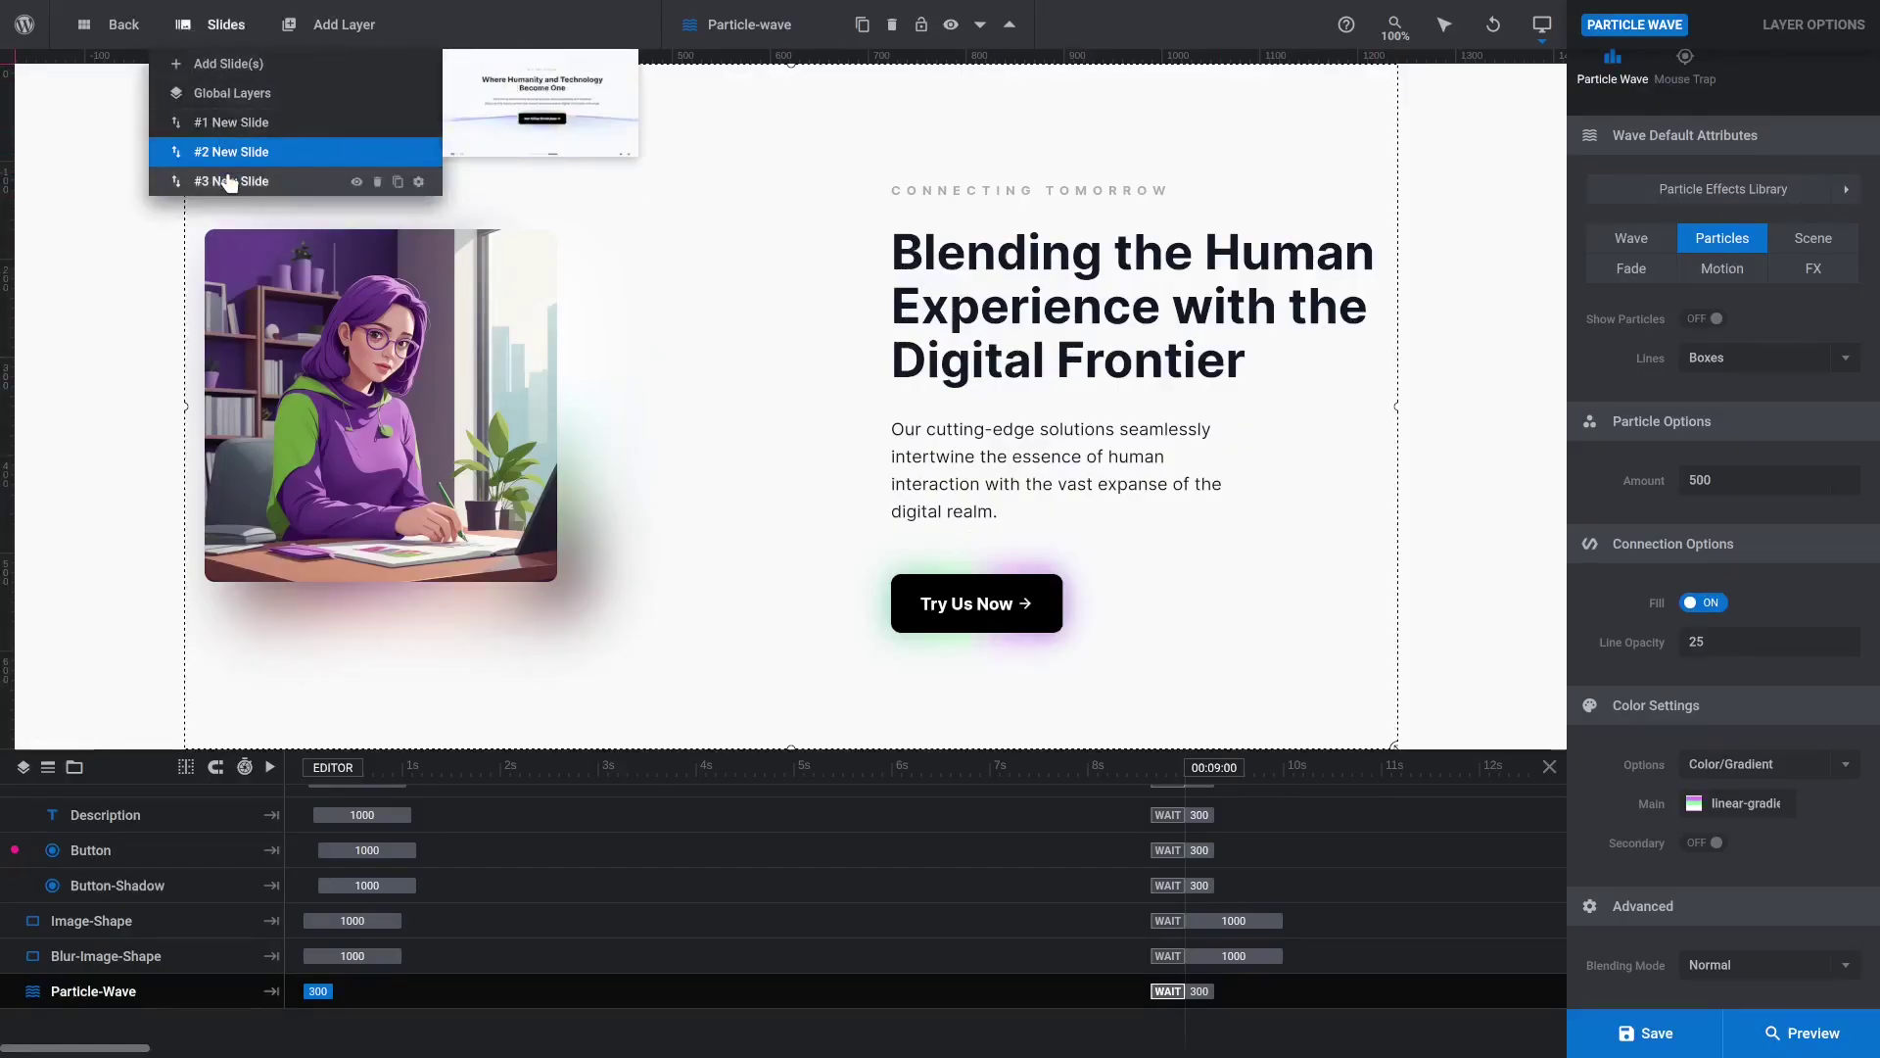
left_click(228, 182)
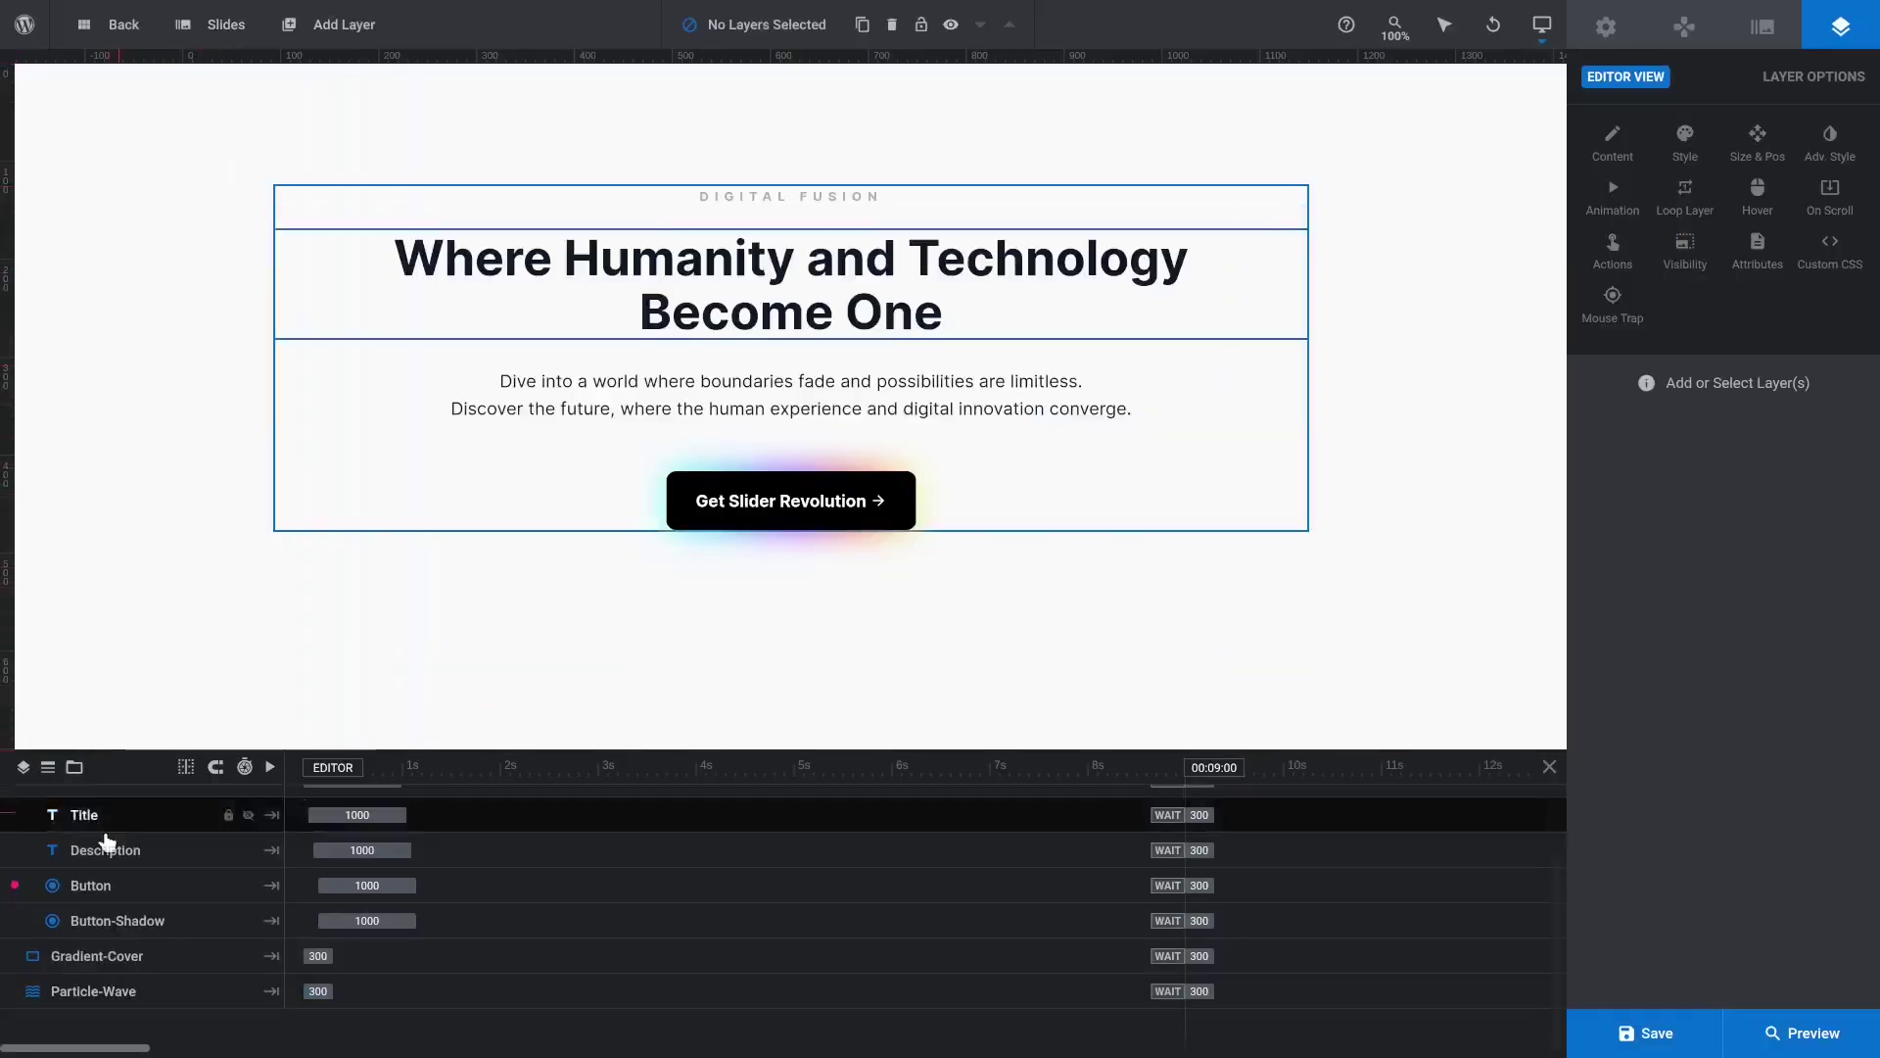
left_click(176, 920)
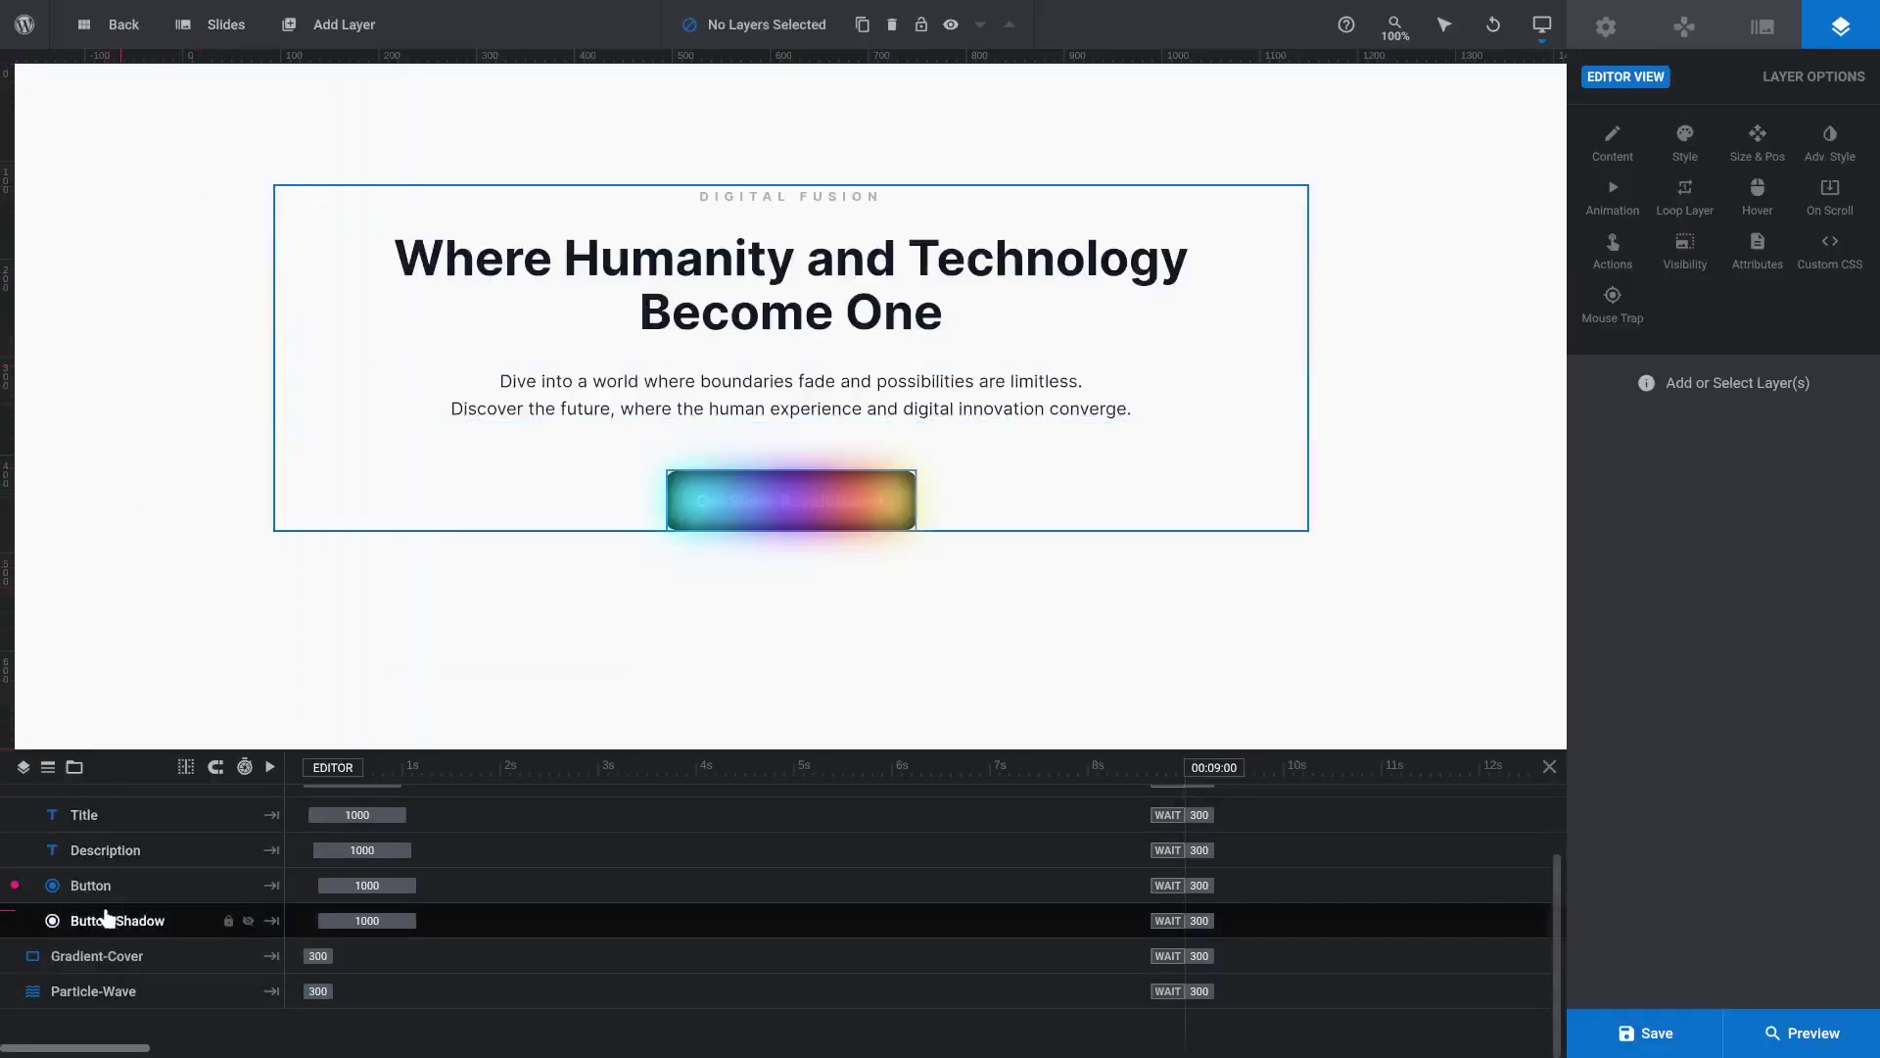
left_click(1693, 157)
left_click(1710, 776)
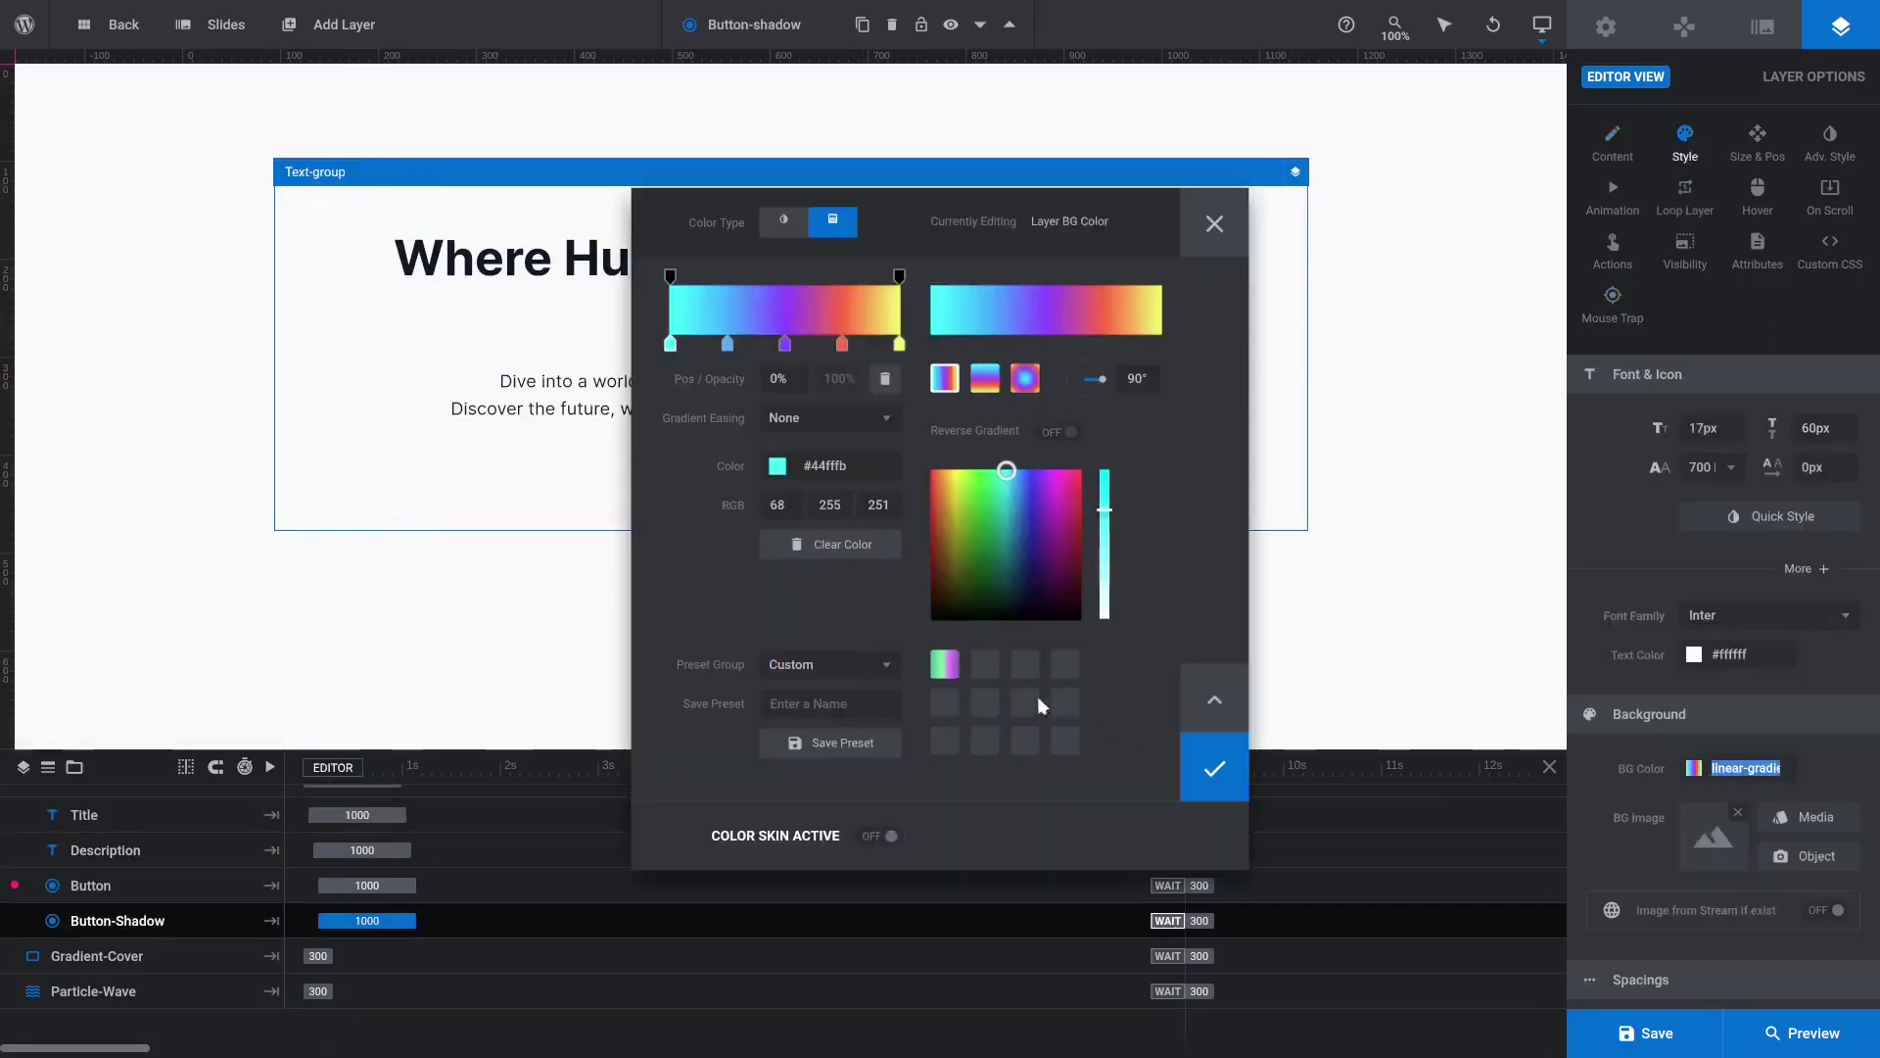
left_click(942, 668)
left_click(1216, 769)
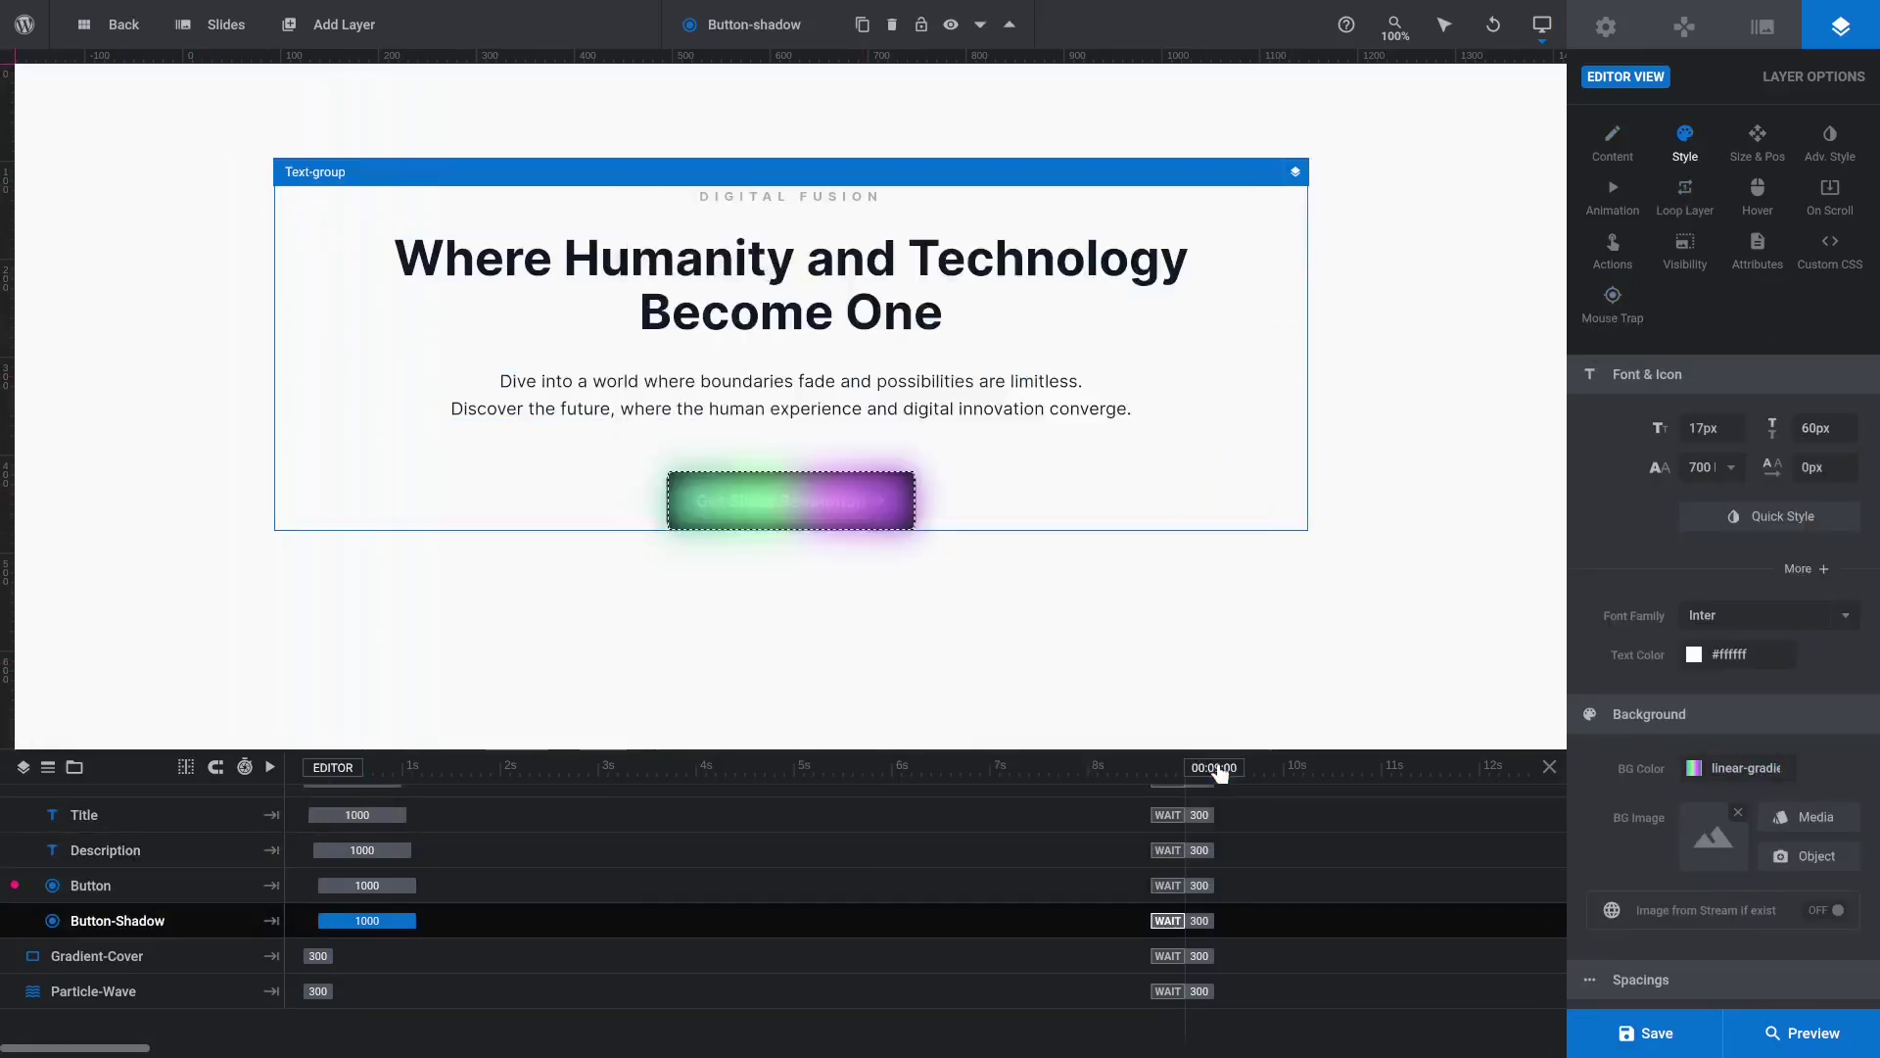
Step: Open the Particle Wave main colour gradient and make the first blue stop light green #b0f4ab at 44%
left_click(616, 994)
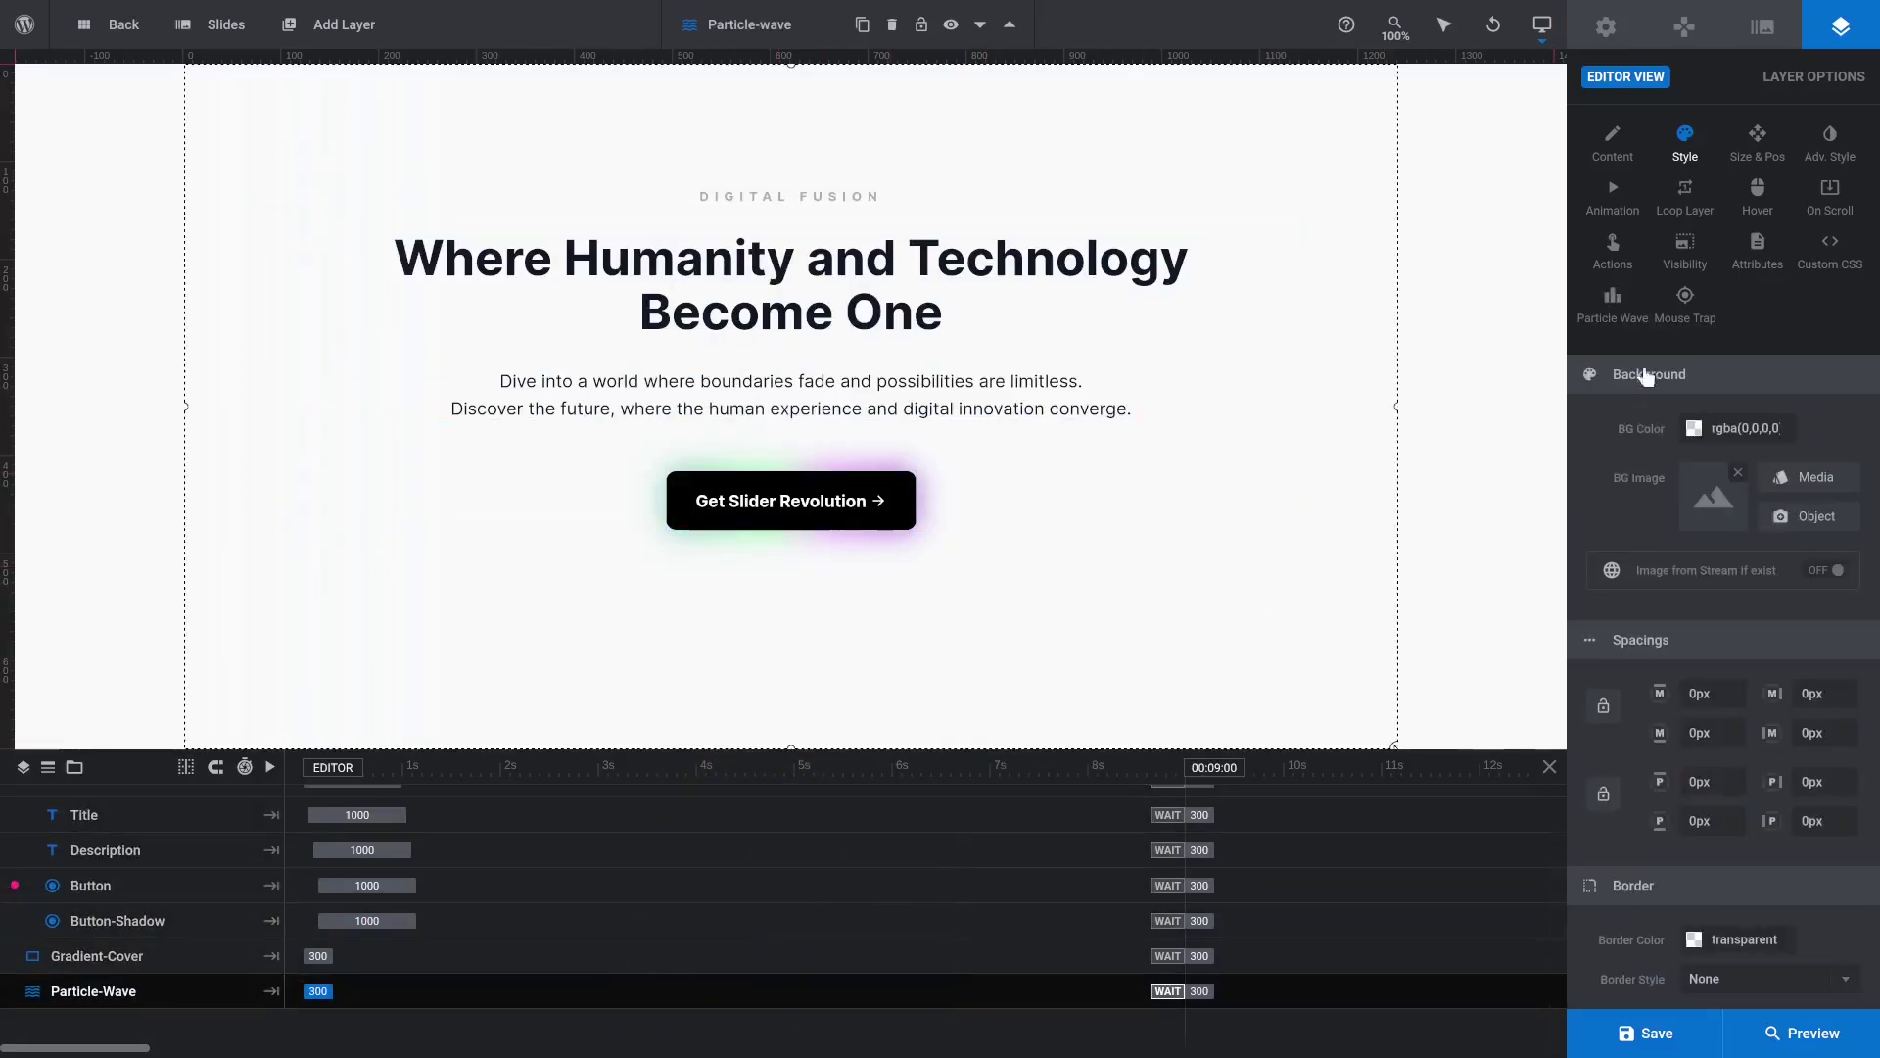
left_click(1614, 298)
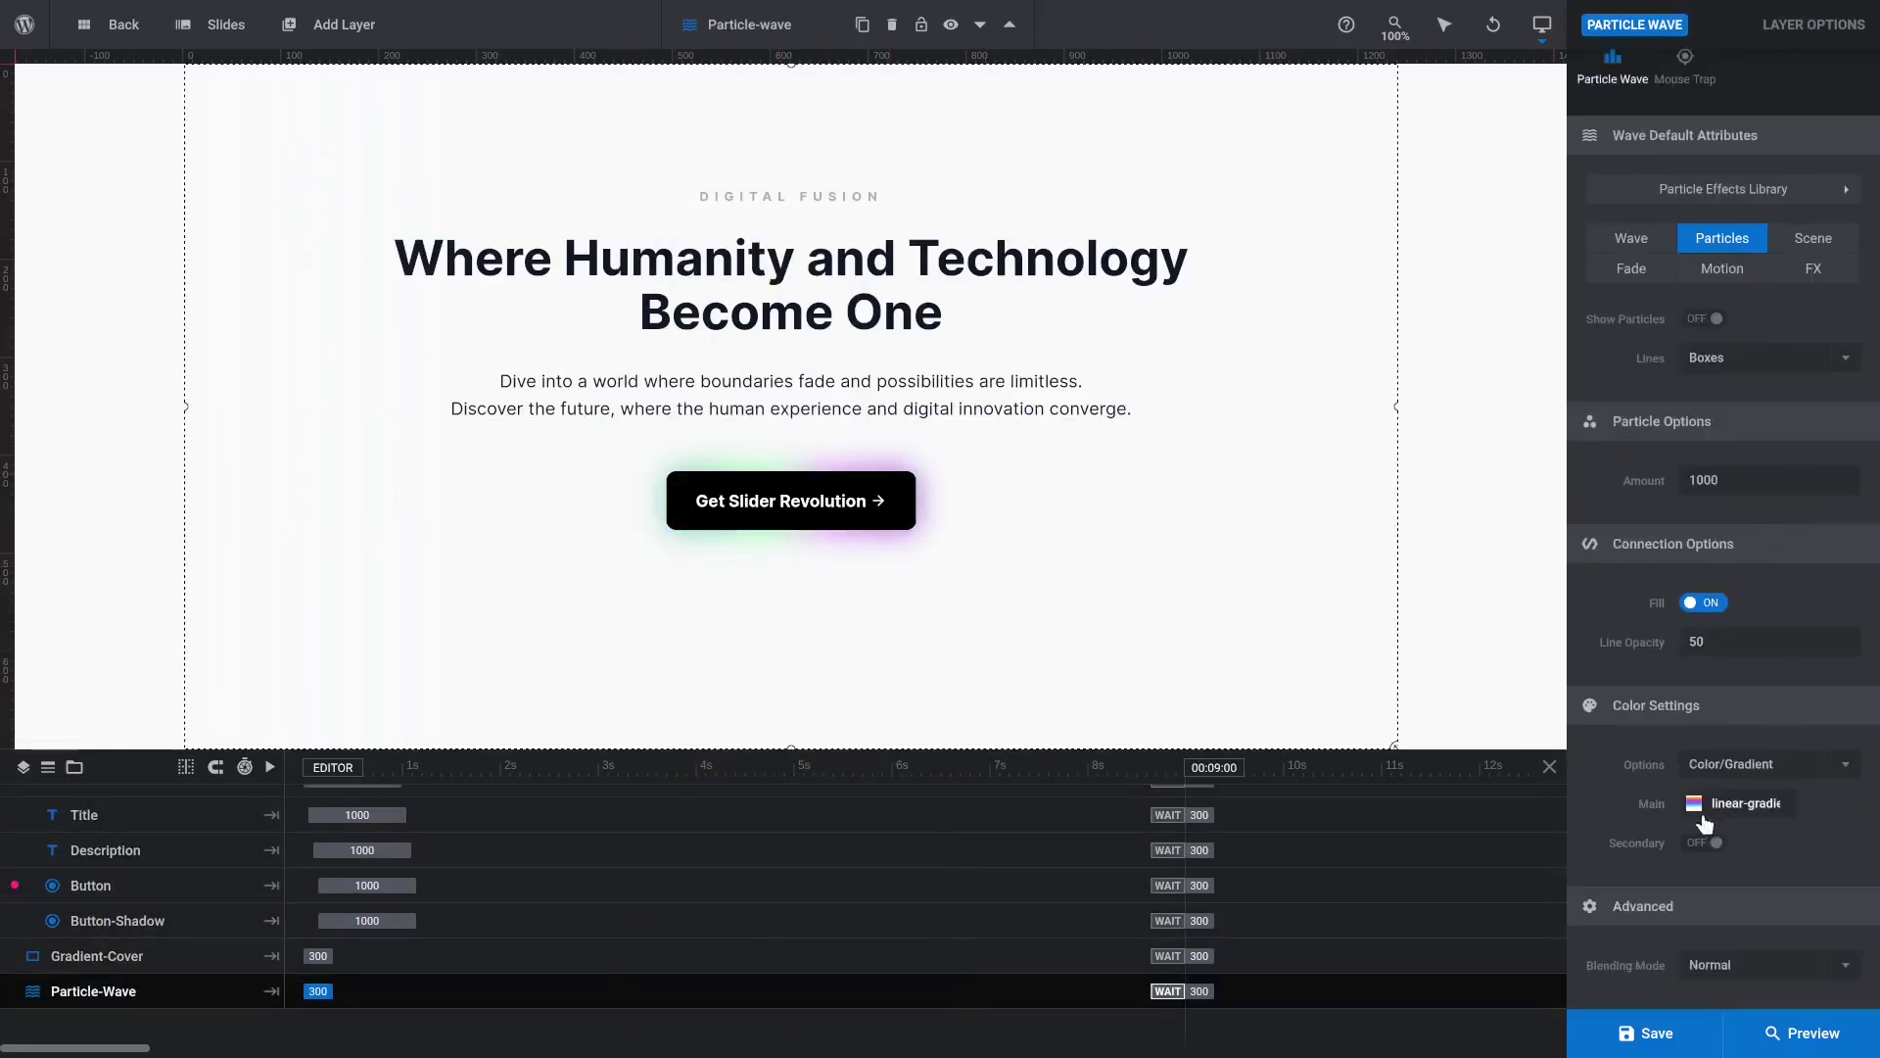
left_click(1699, 812)
left_click(762, 344)
key("Return")
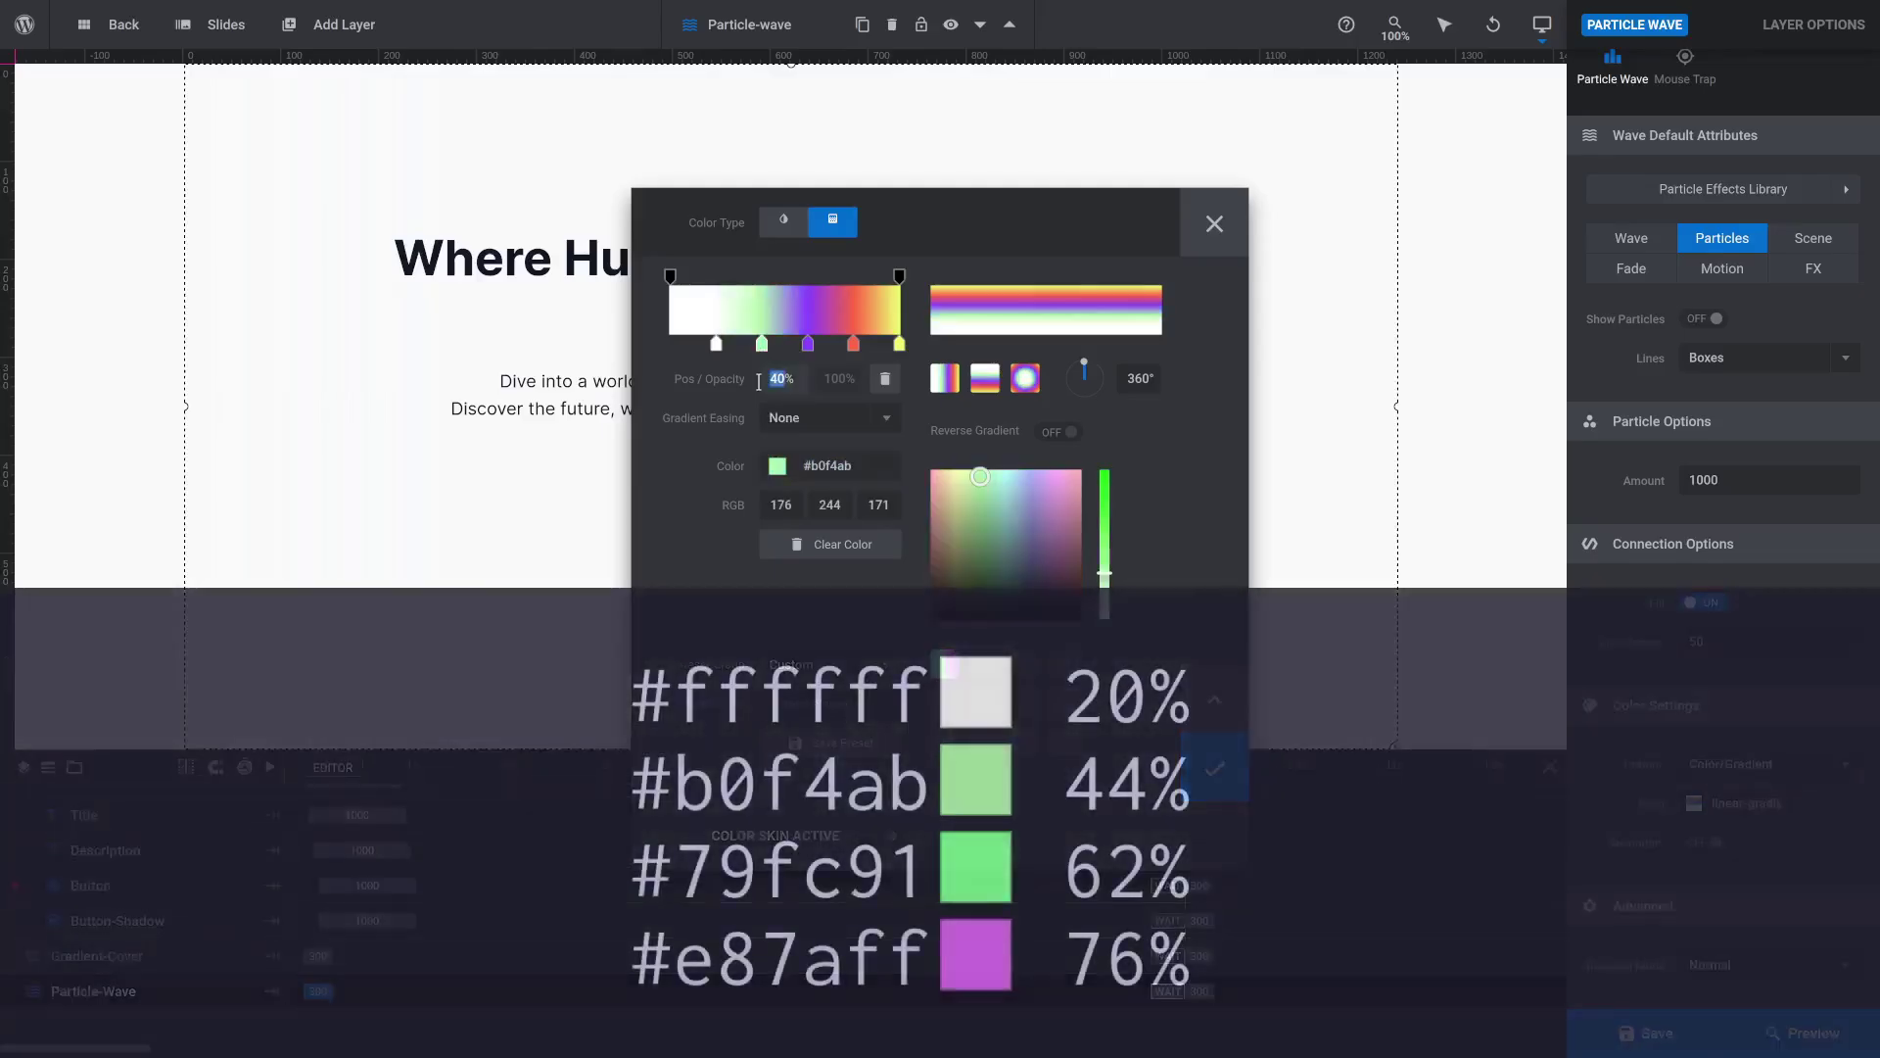
left_click_drag(762, 343, 771, 344)
Step: Change the next gradient stop to green #79fc91 at position 62%
left_click(808, 343)
type("#79fc91")
key("Return")
left_click(780, 378)
type("62")
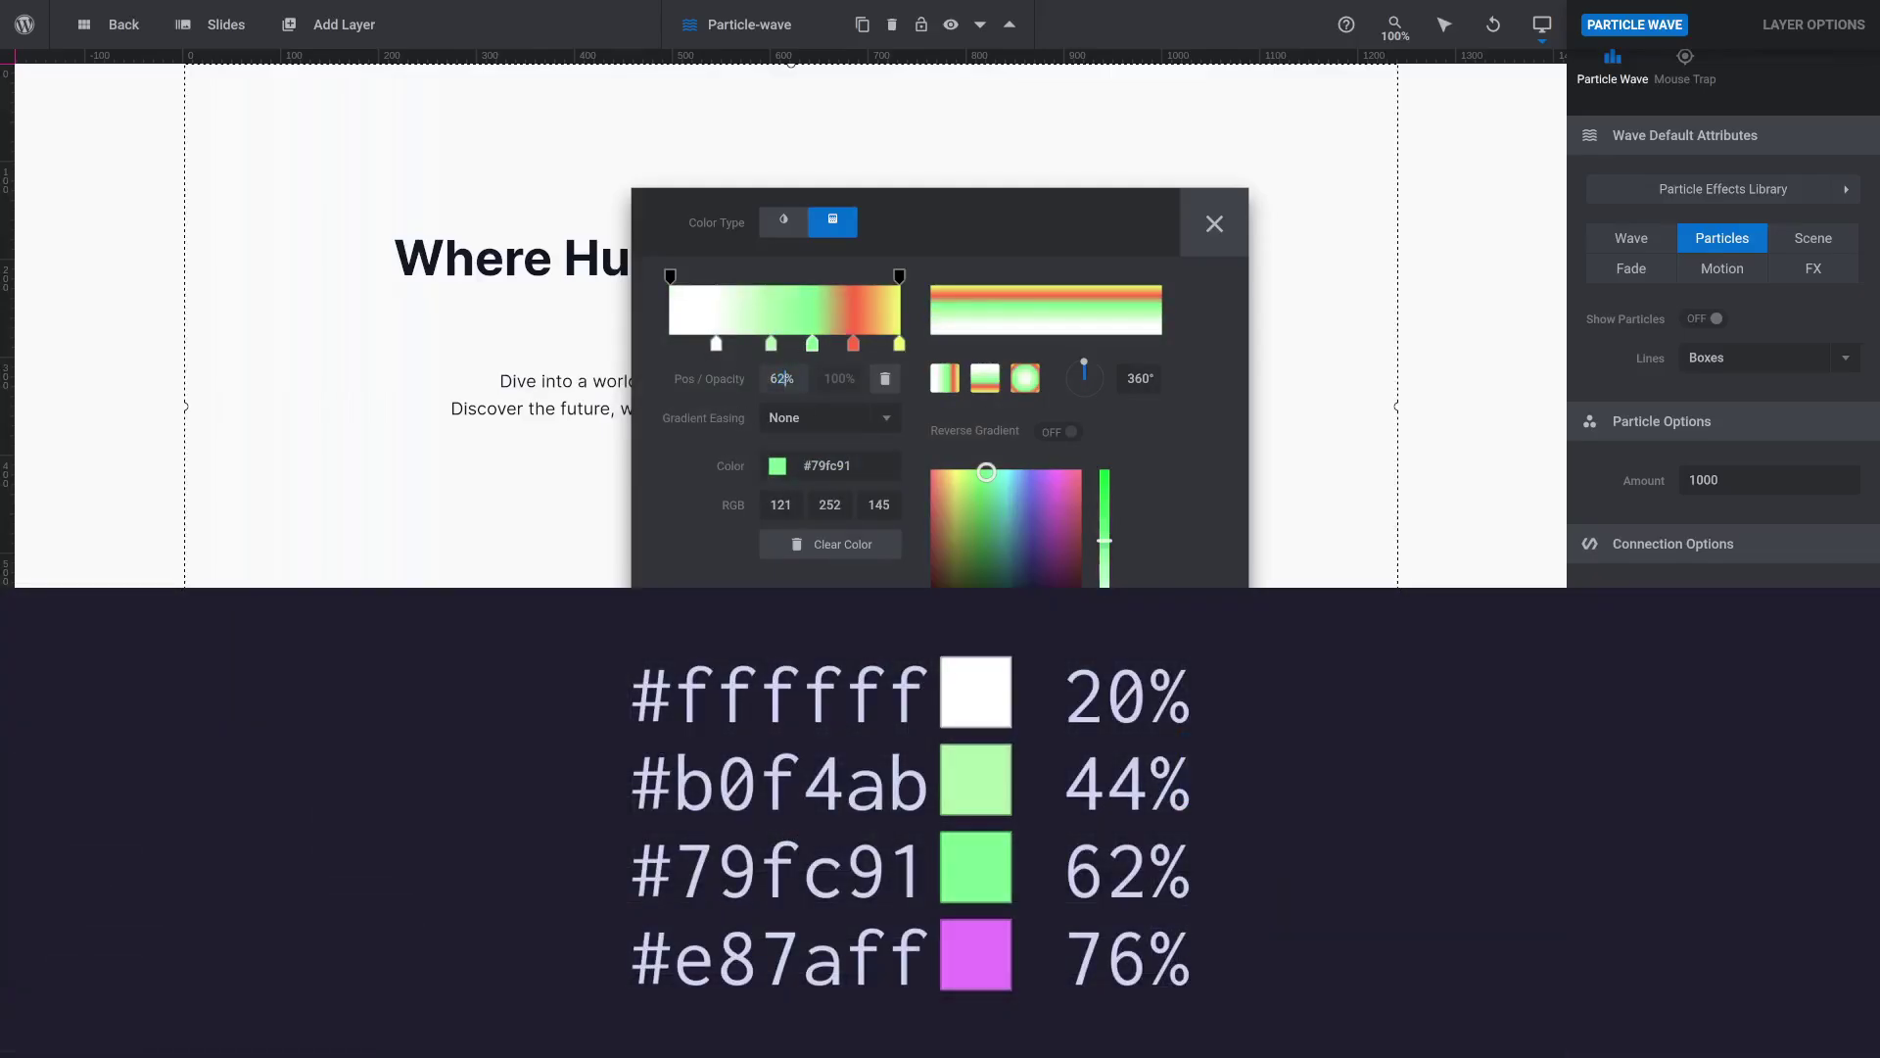
Step: Make the last stop purple #e87aff at 76%, confirm the gradient, and save the slider
left_click(854, 345)
key("Return")
left_click(782, 378)
type("76")
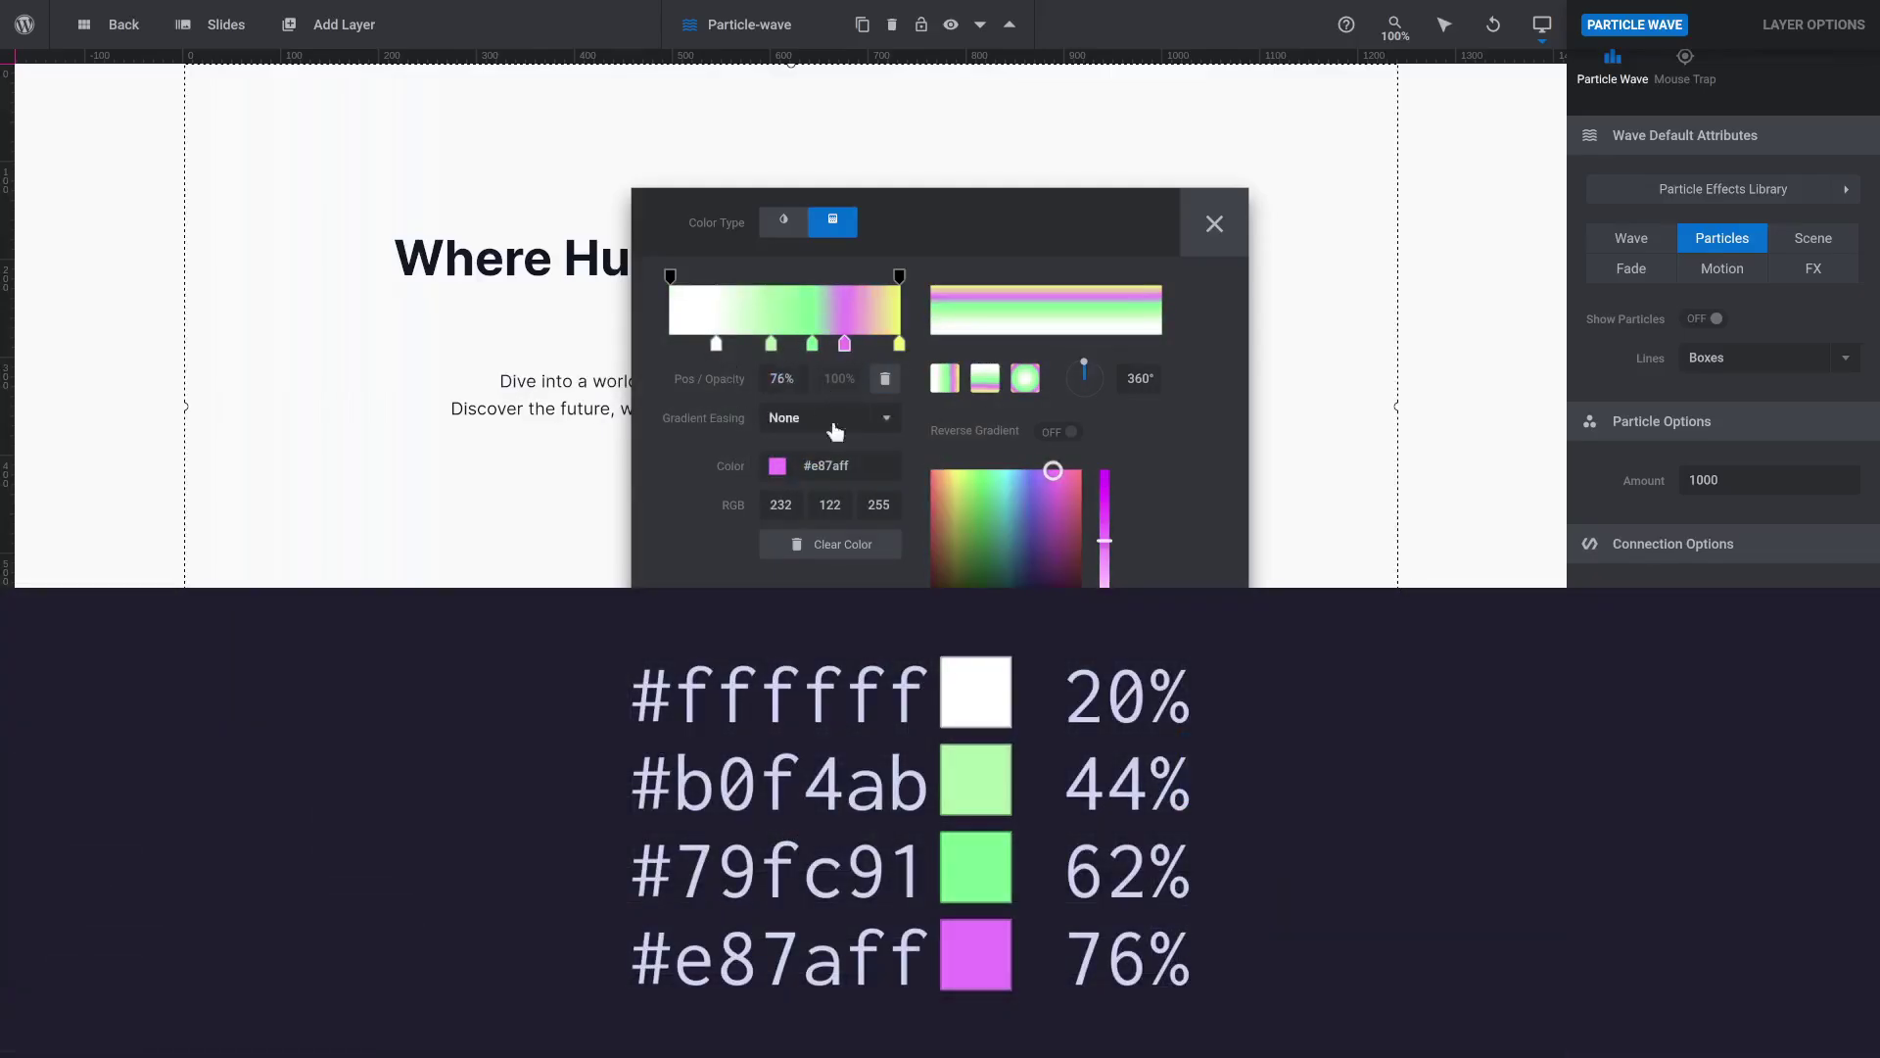
left_click(1213, 768)
left_click(1631, 1032)
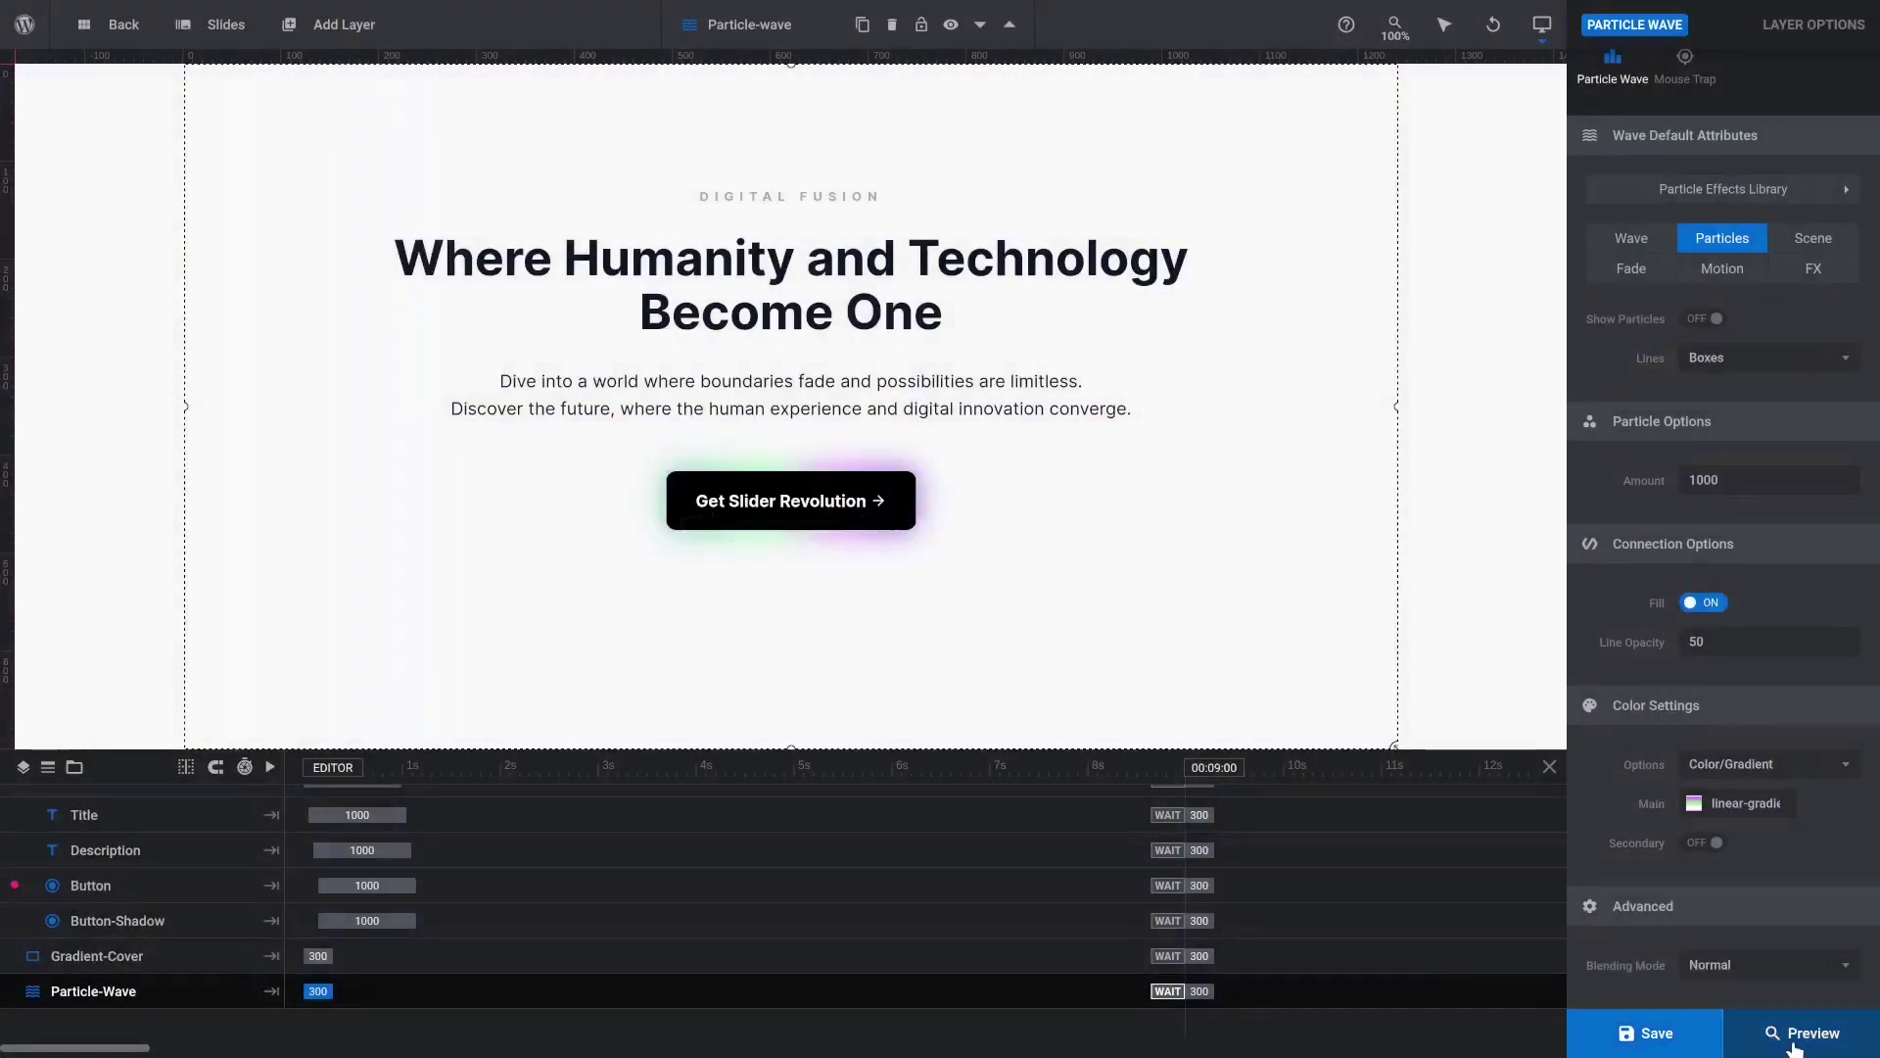
Step: Preview the slider and advance through slides 01, 02 and 03
left_click(1805, 1046)
left_click(1636, 867)
left_click(1639, 870)
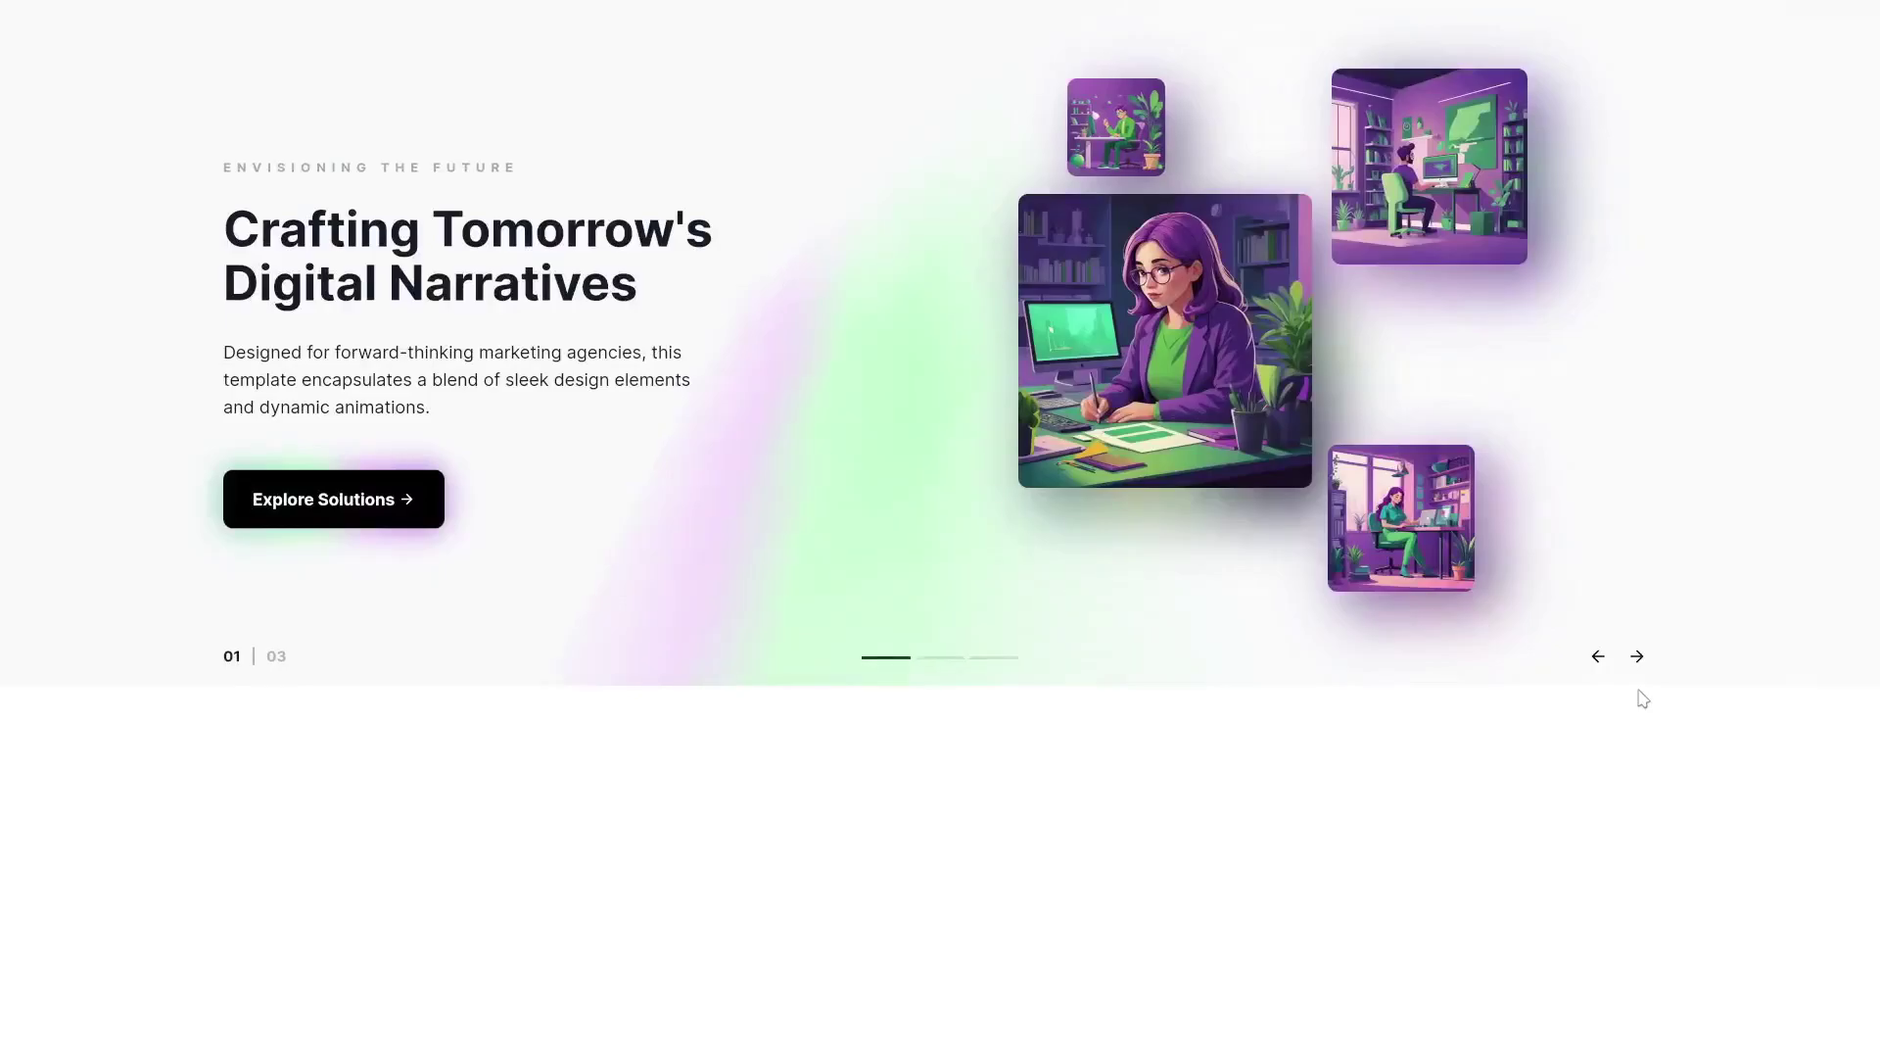
left_click(1639, 660)
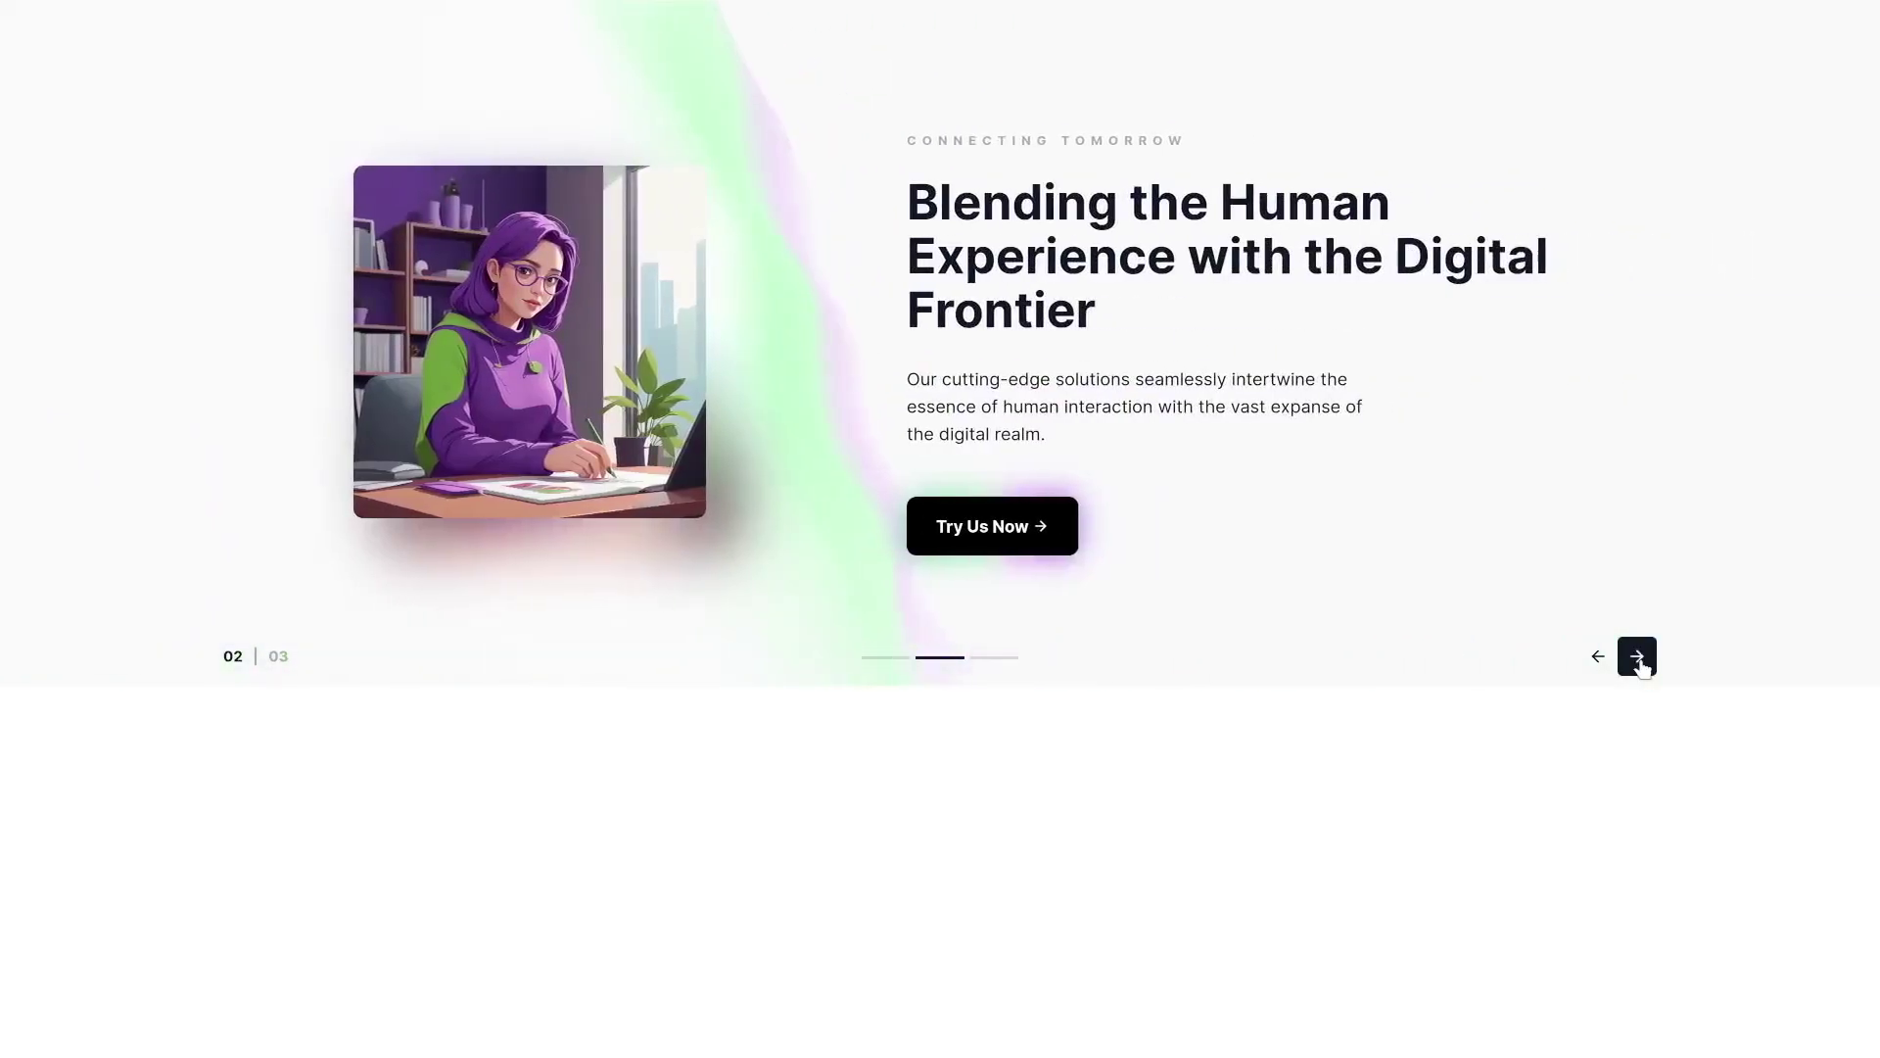